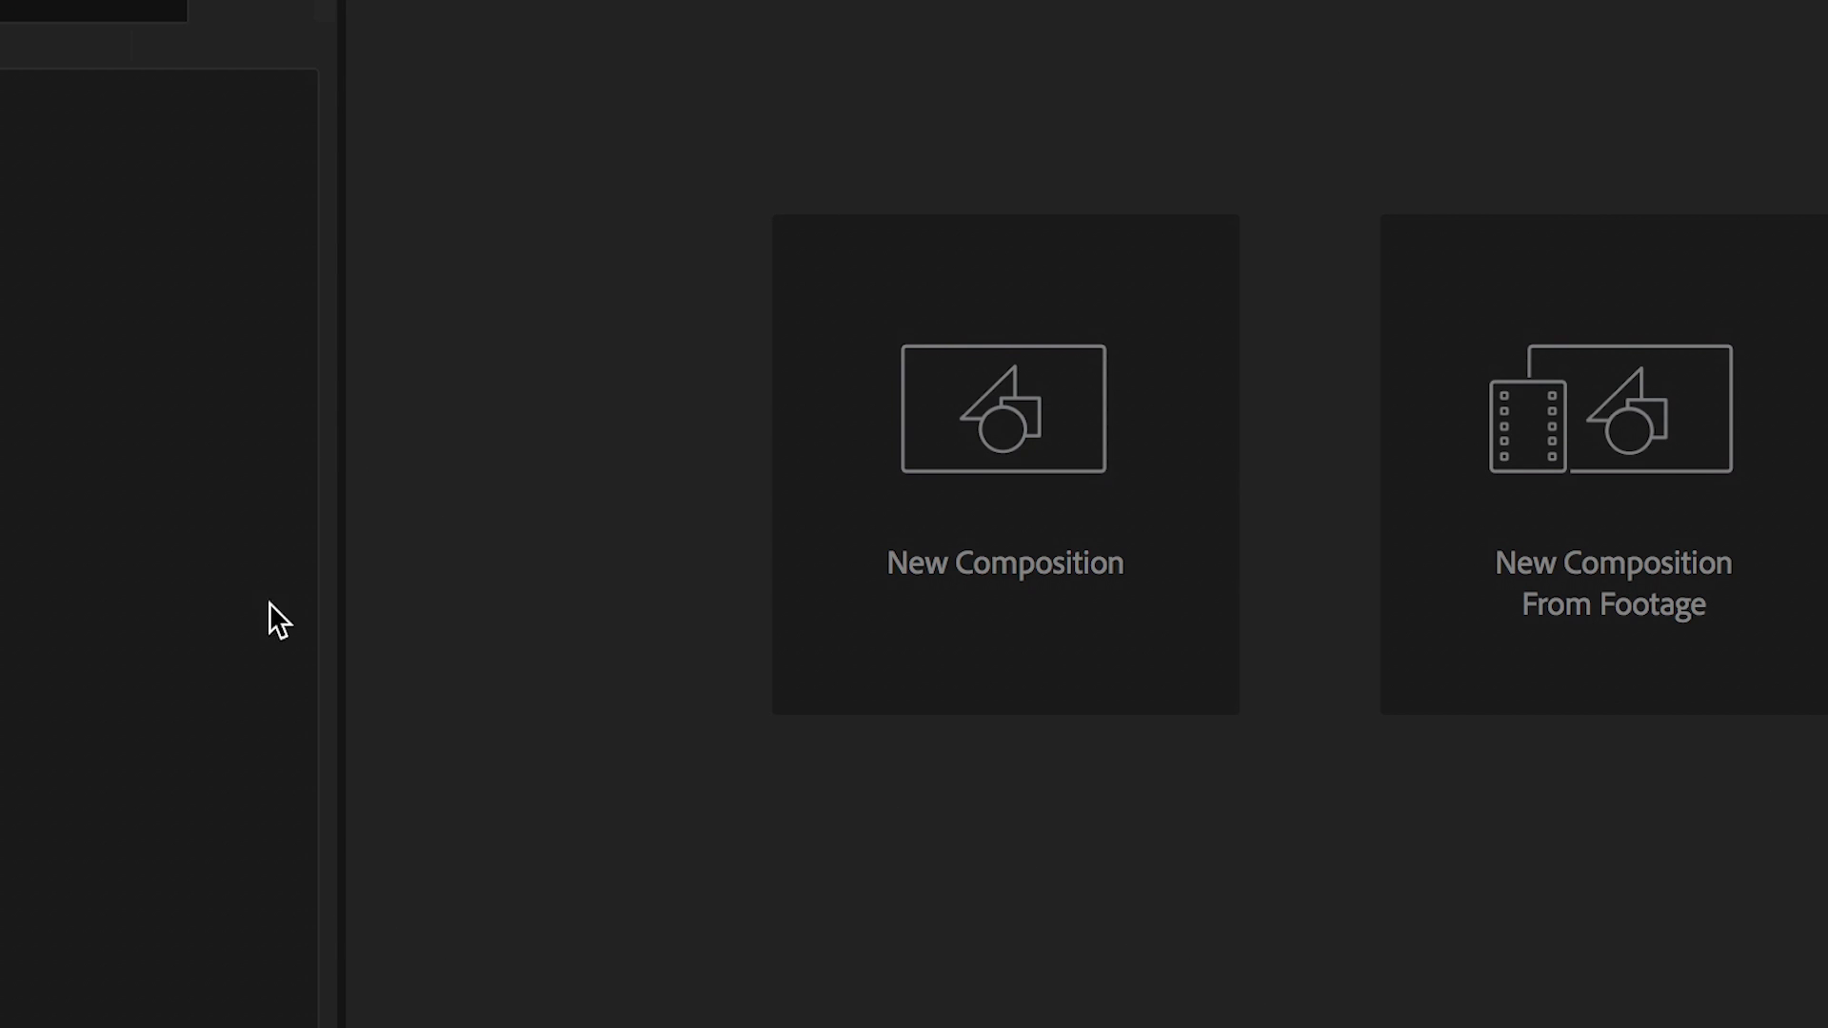
- Create a new composition named Scribble
click(1024, 522)
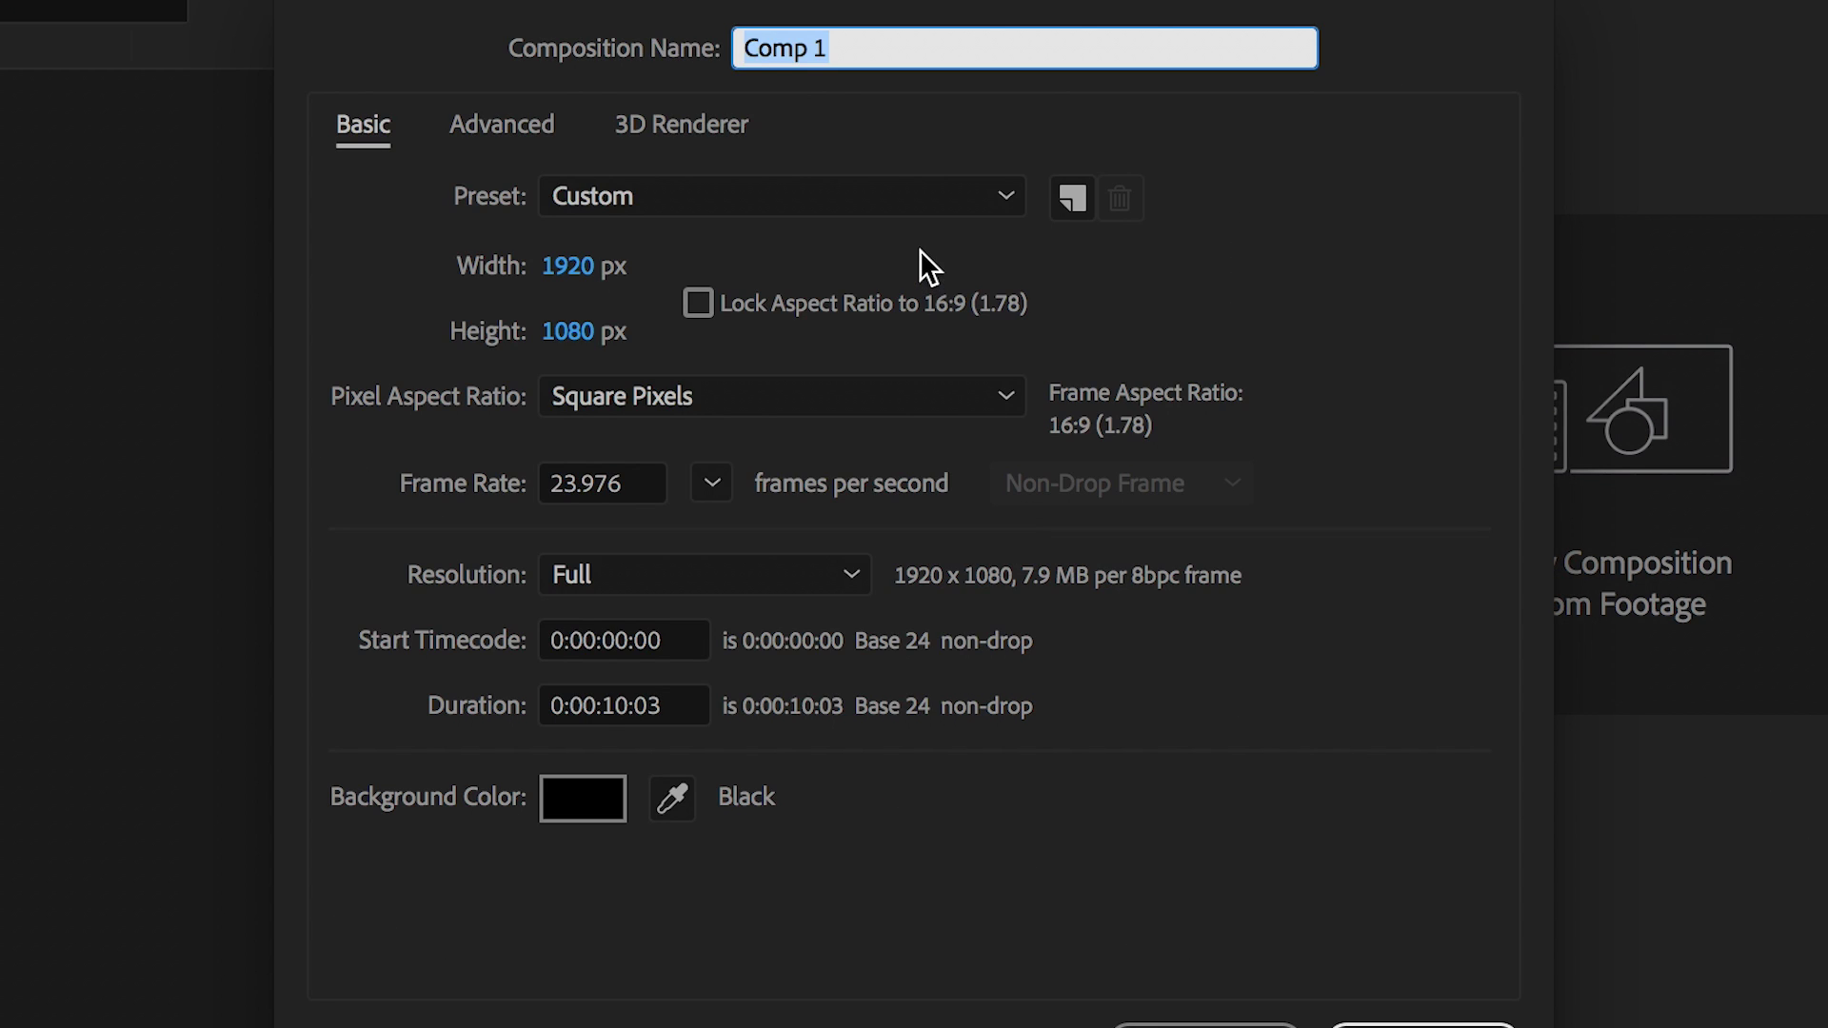
text(Scribble)
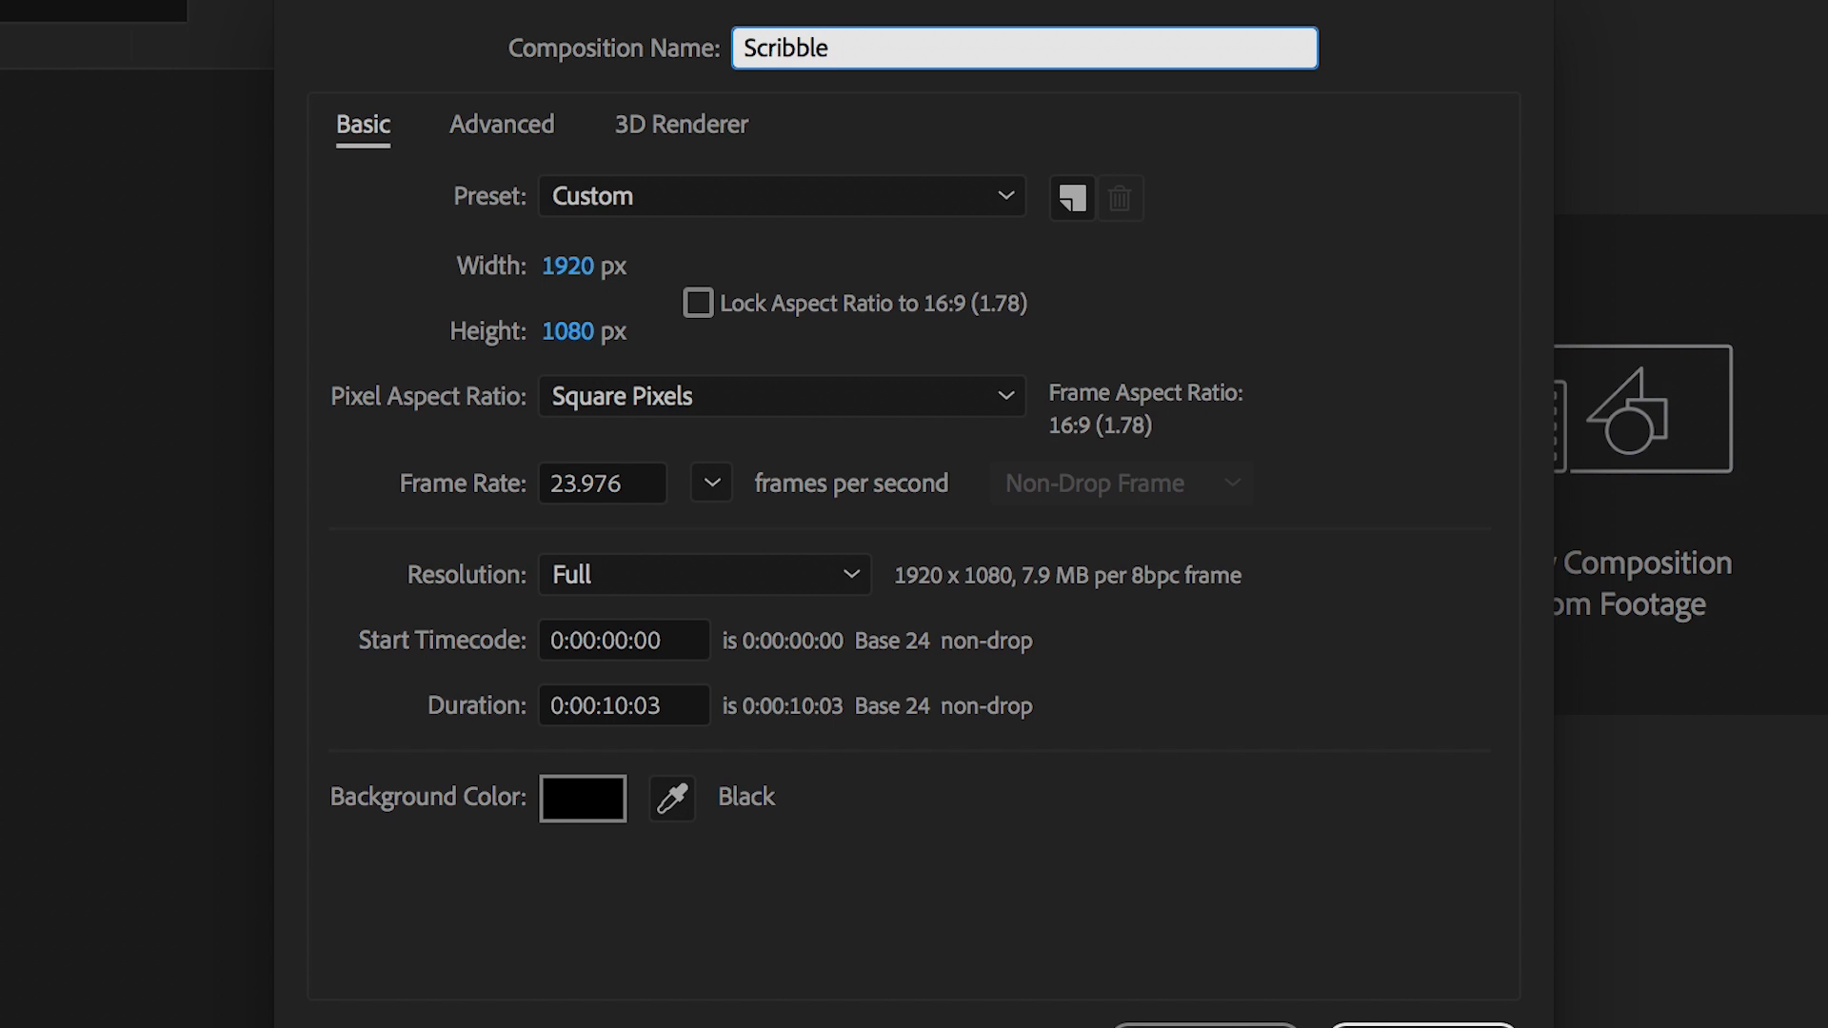
key(Return)
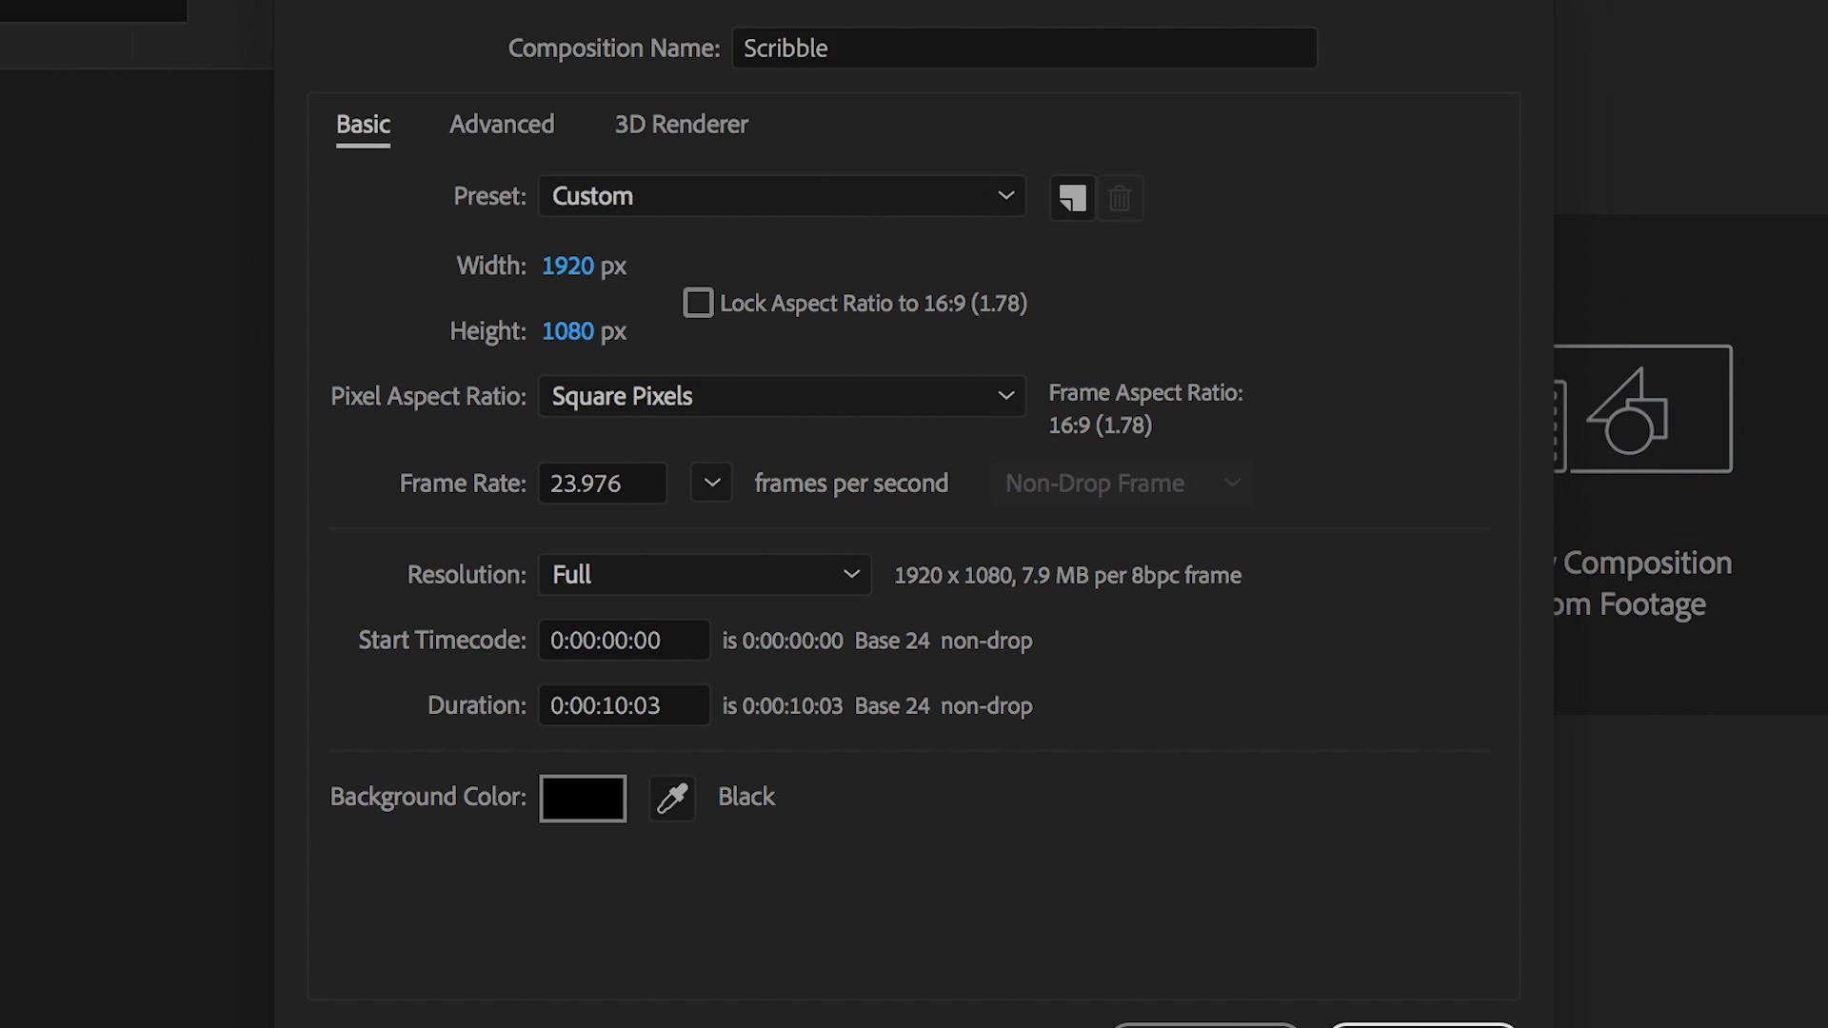
- Add 125_2022.MXF to the Scribble timeline and split it into two separate clips
click(83, 286)
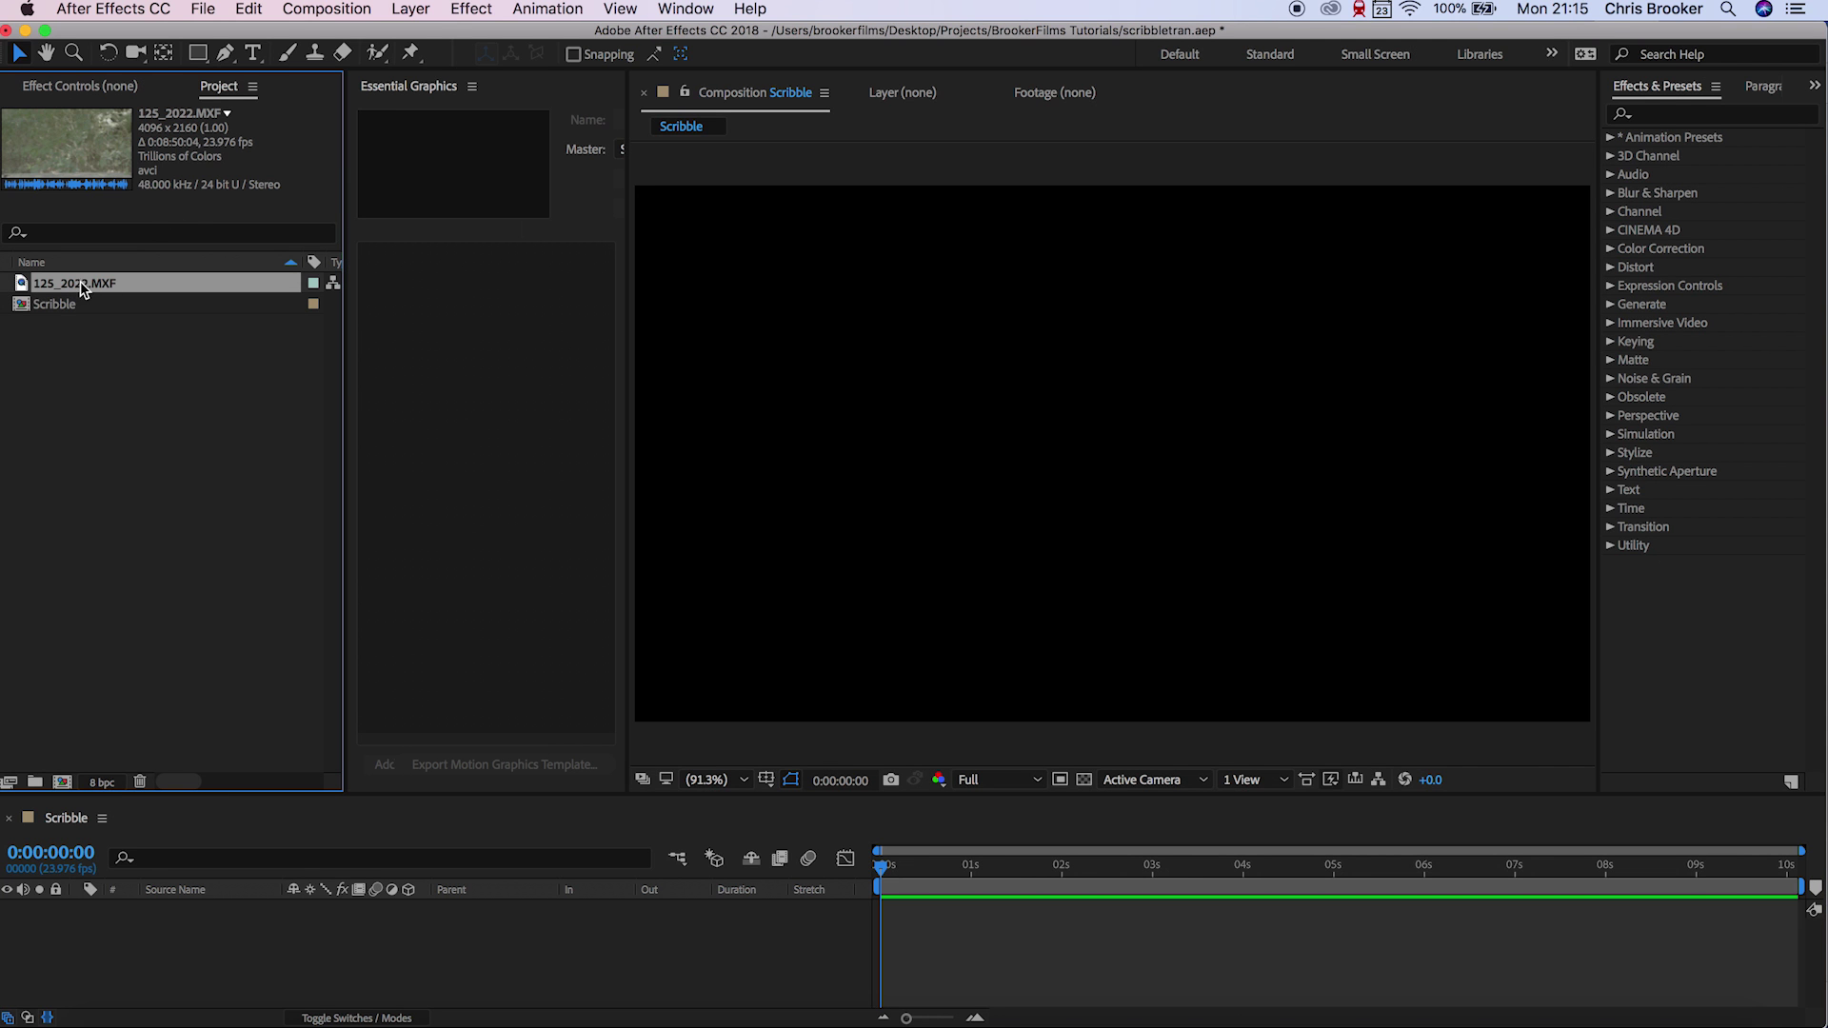
drag(881, 838, 1351, 894)
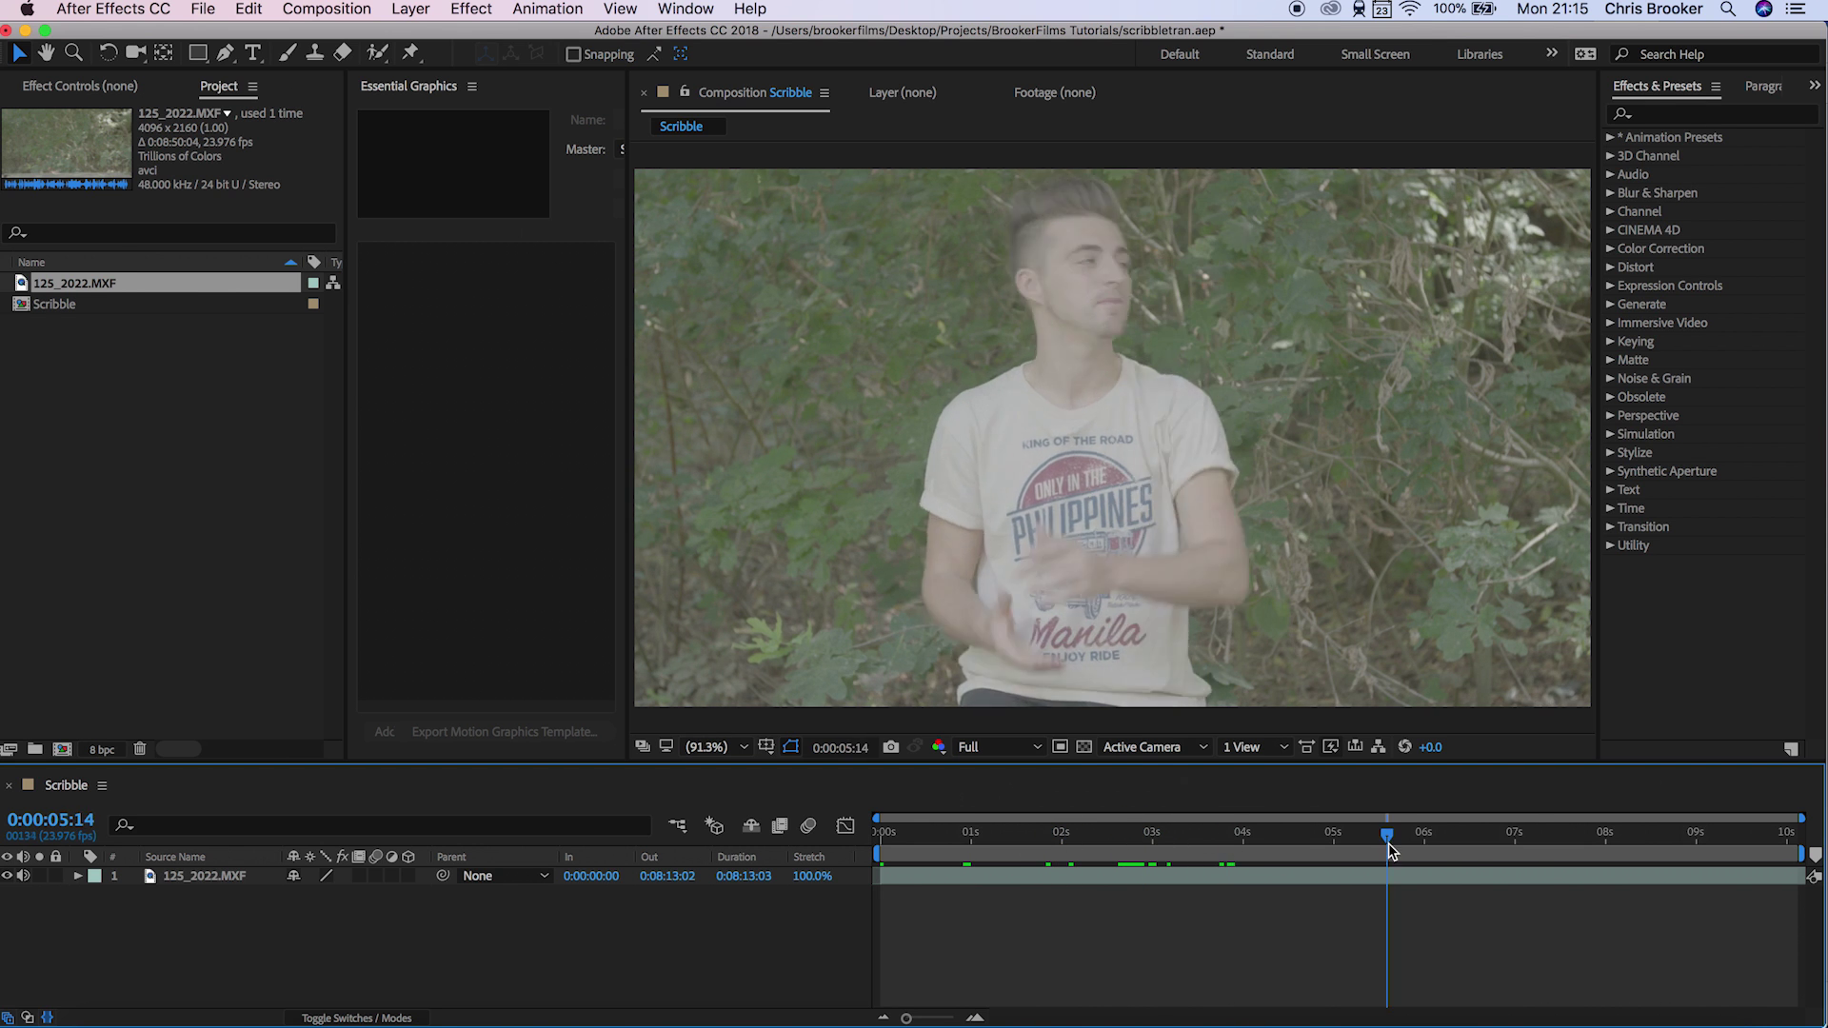
key(super+shift+d)
click(1510, 909)
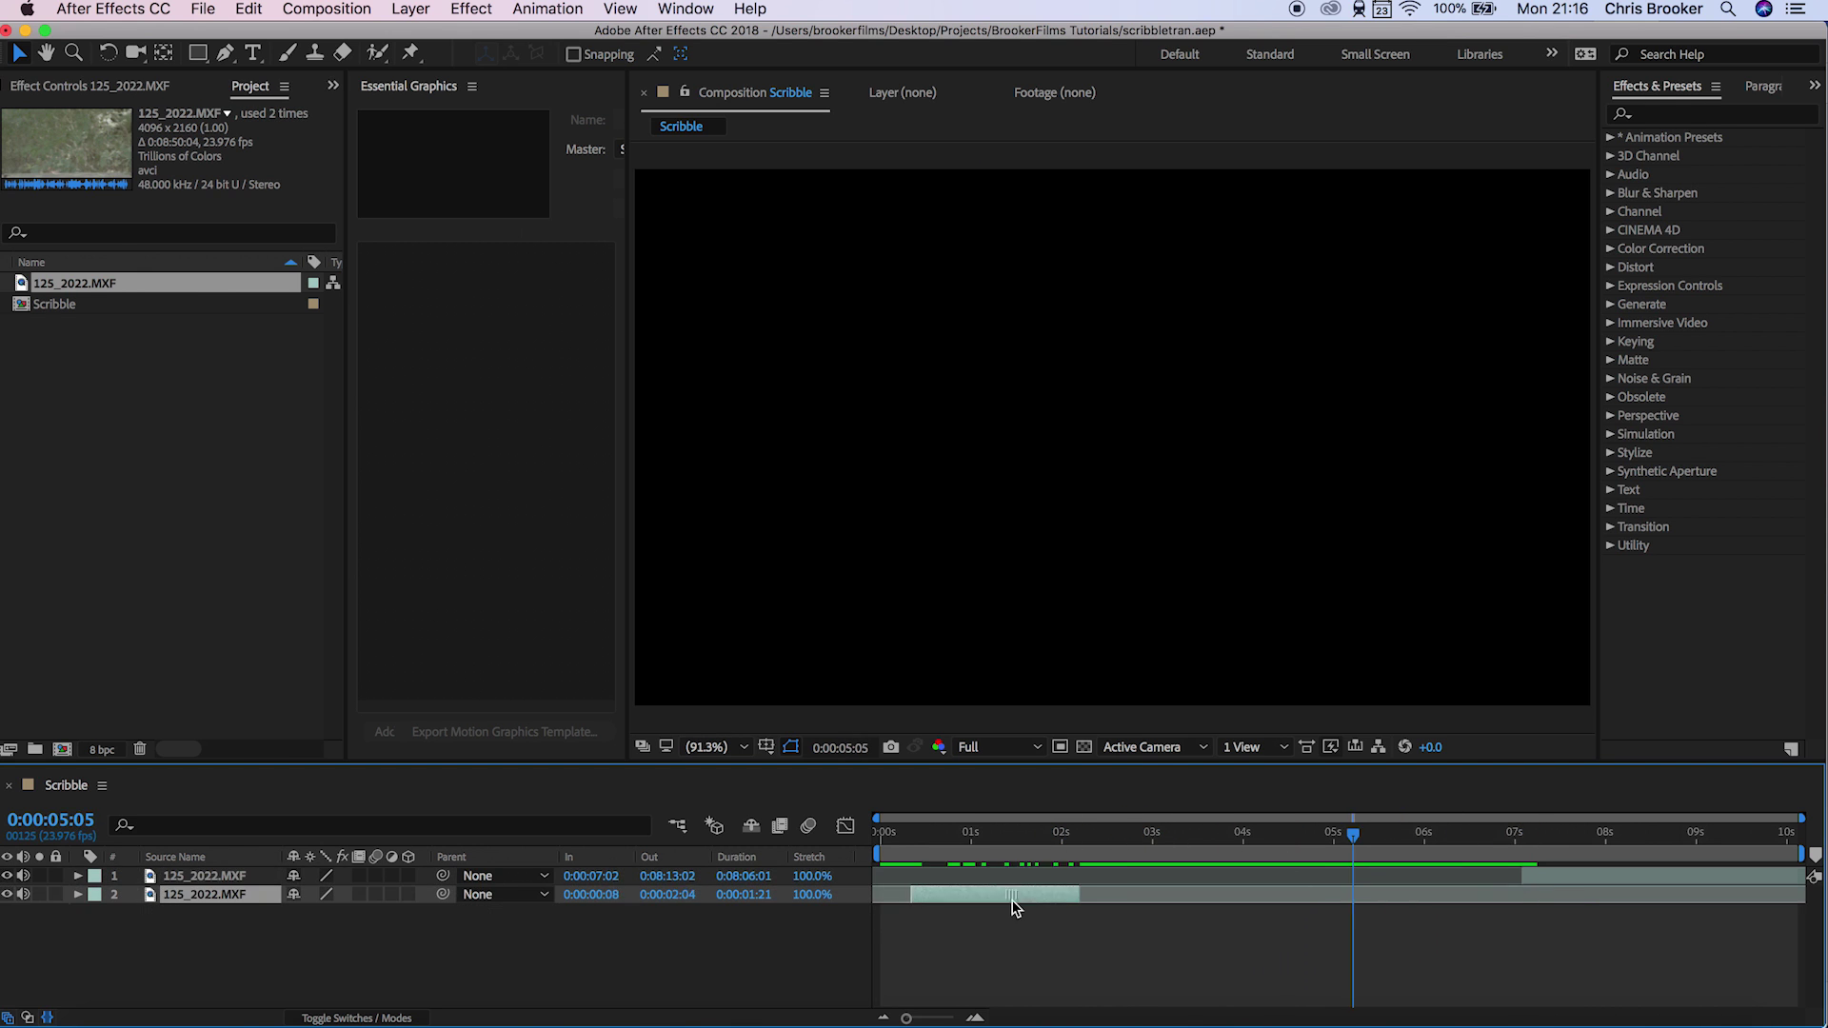
- Cut away the start of the second clip and butt it against the first clip at 0:00:01:21
drag(1351, 842, 1248, 849)
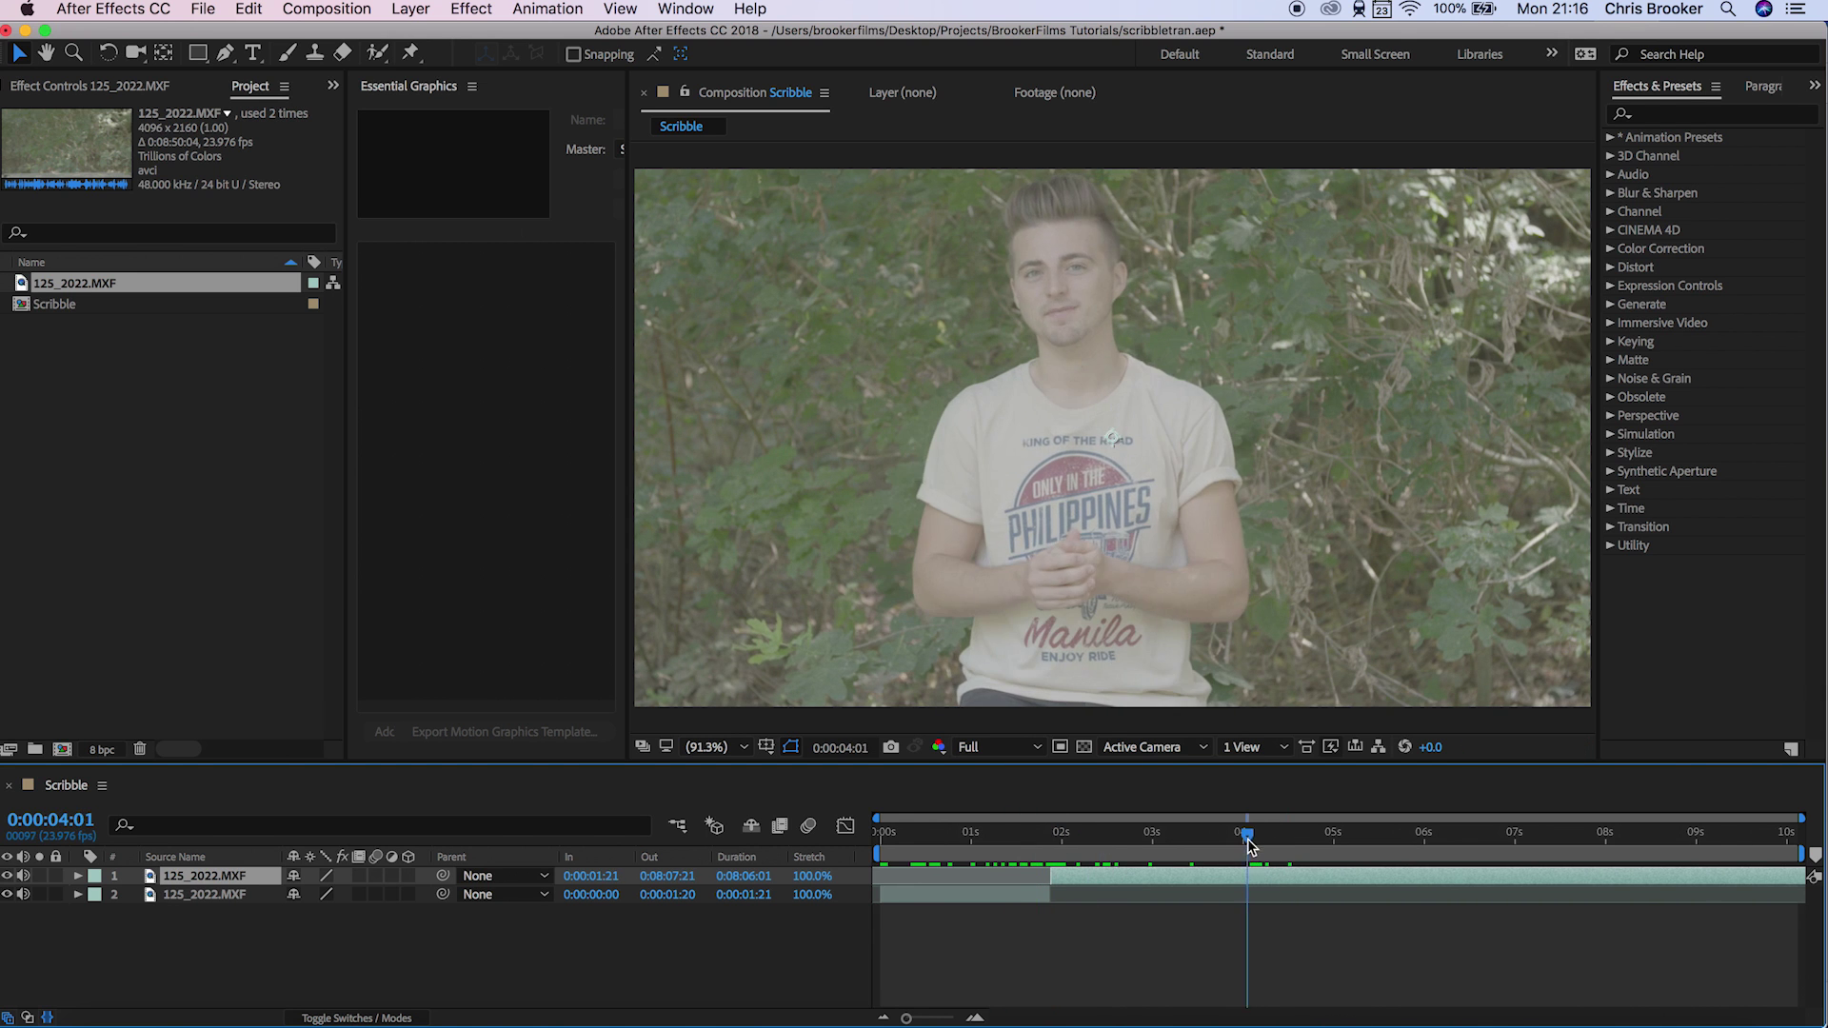
key(super+shift+d)
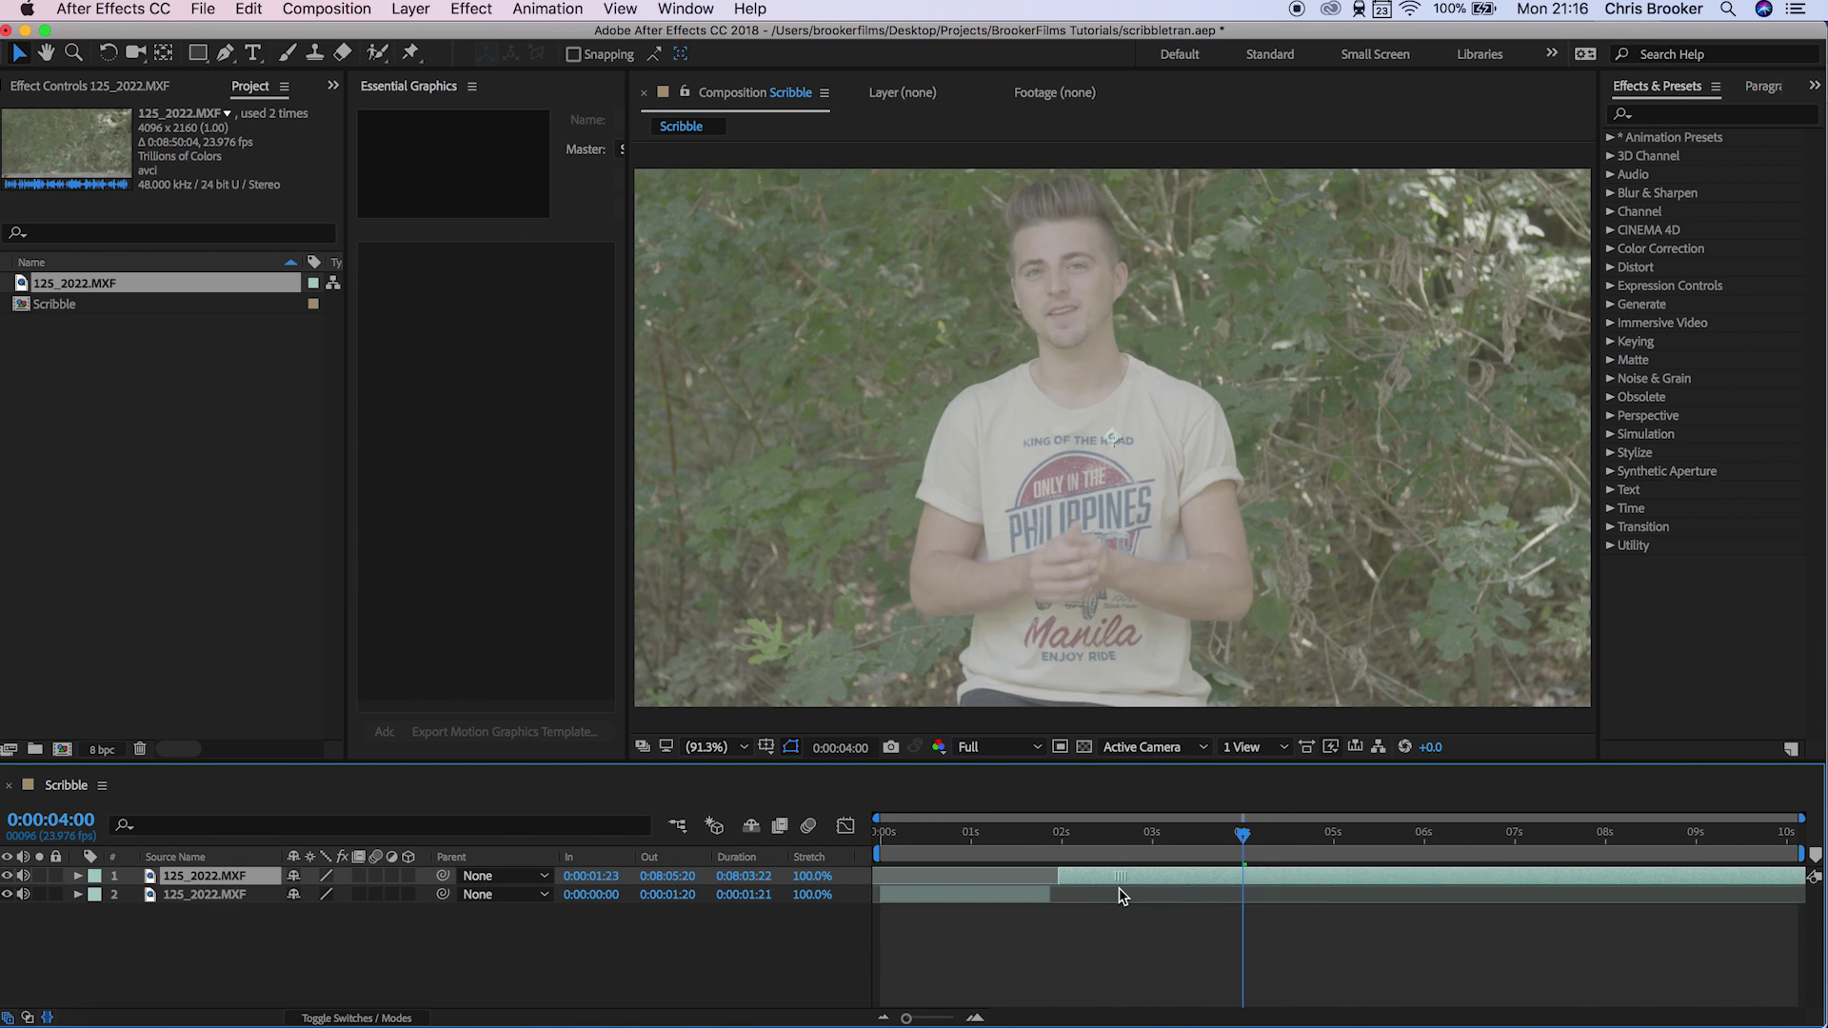
drag(1121, 887, 1113, 888)
click(1045, 842)
key(semicolon)
drag(1043, 840, 1069, 842)
click(1069, 892)
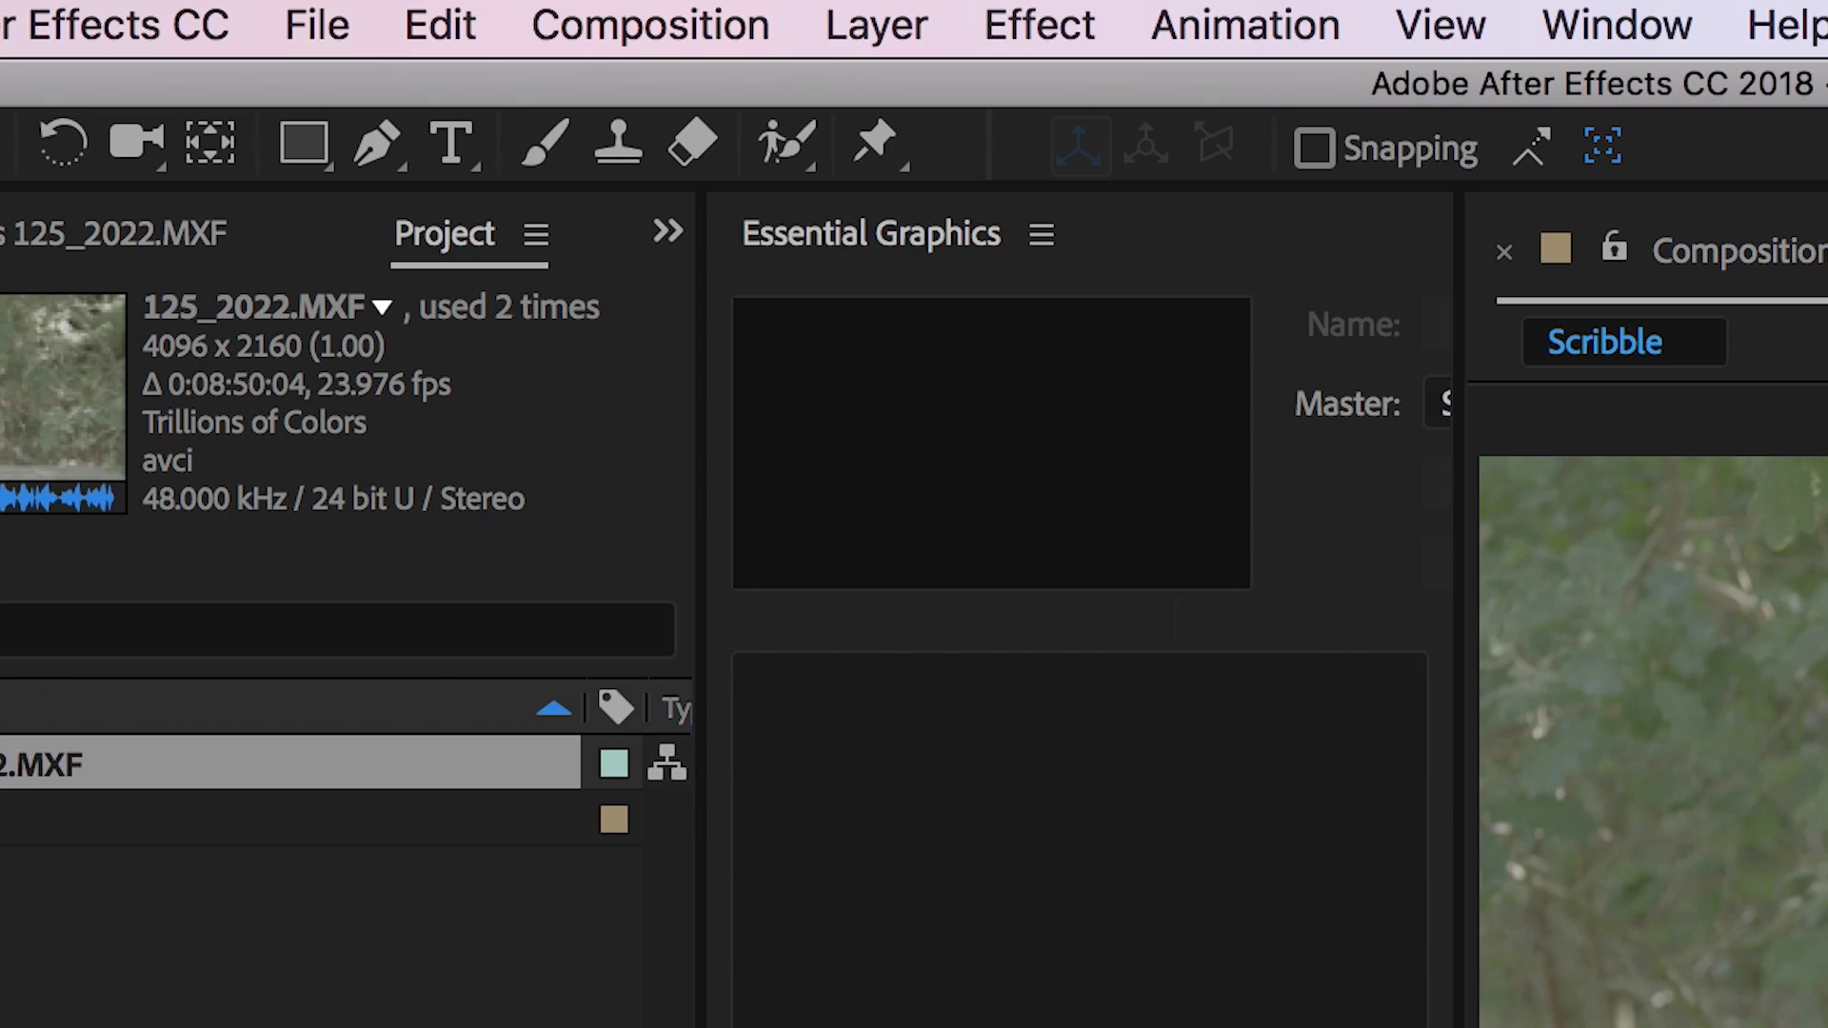
- Open the second clip for painting with the Brush tool and set the paint duration to Single Frame
click(545, 144)
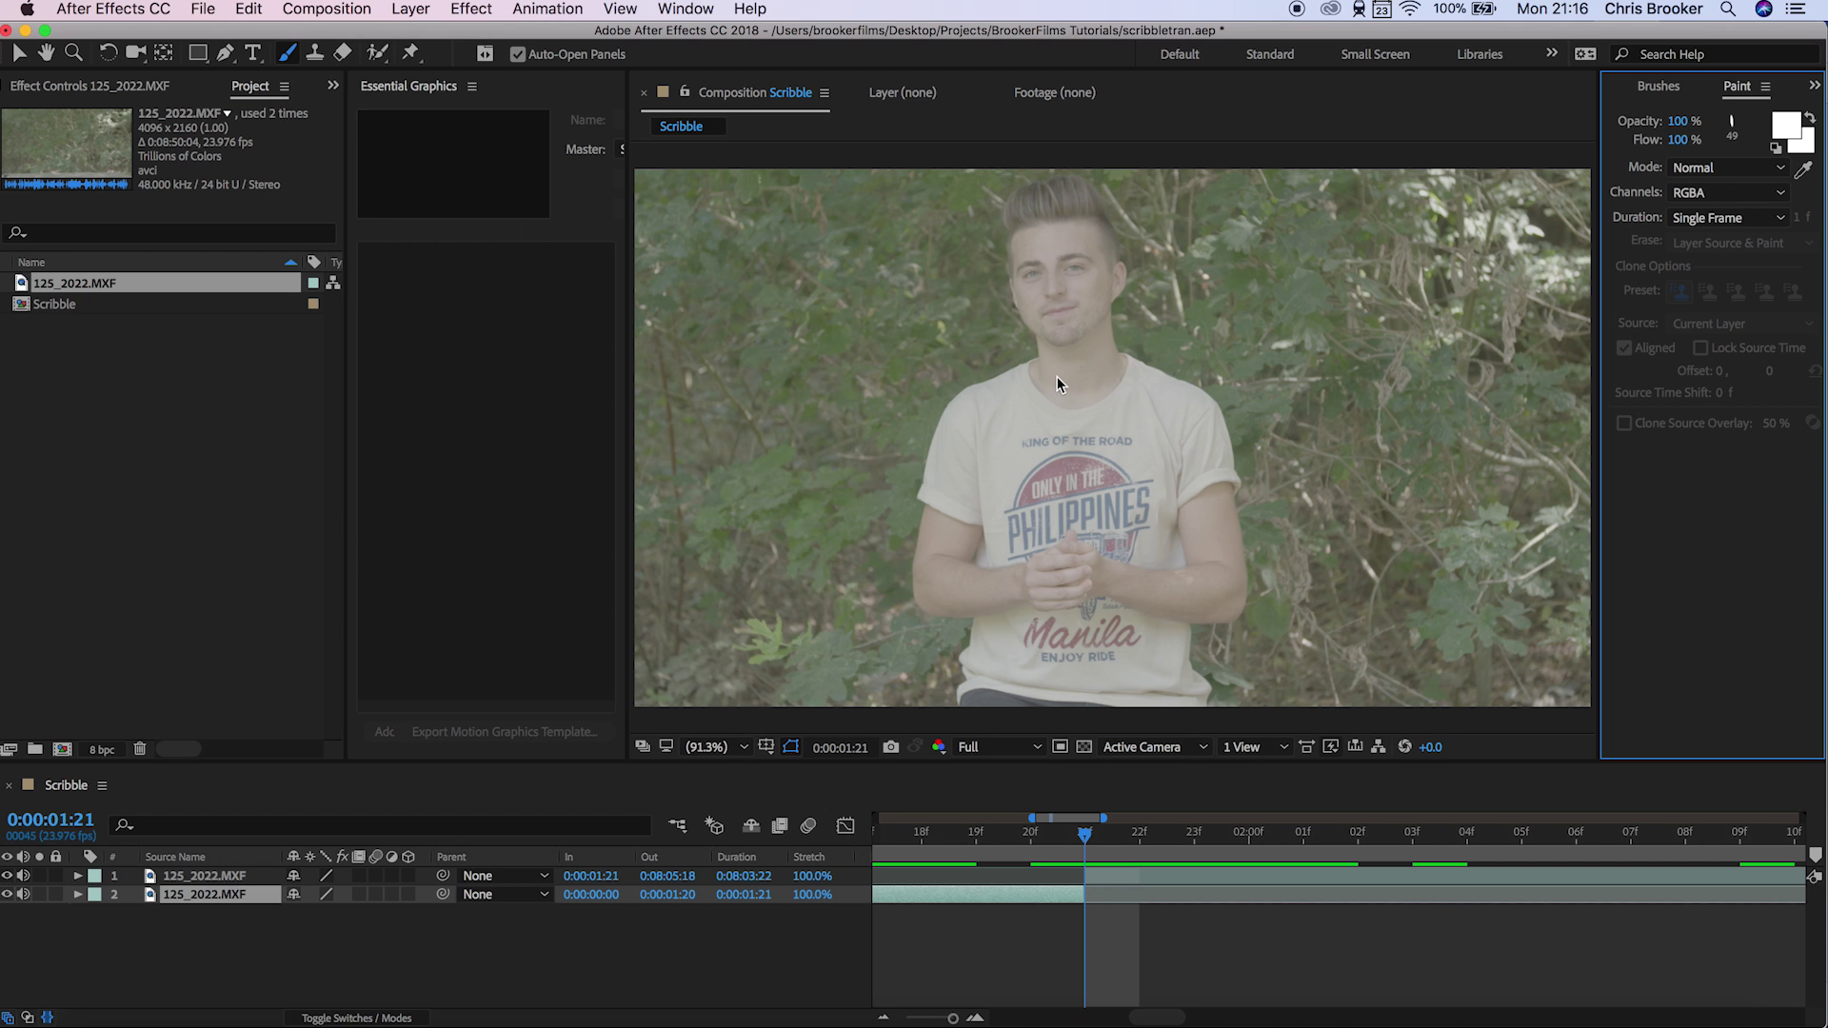
double_click(1057, 375)
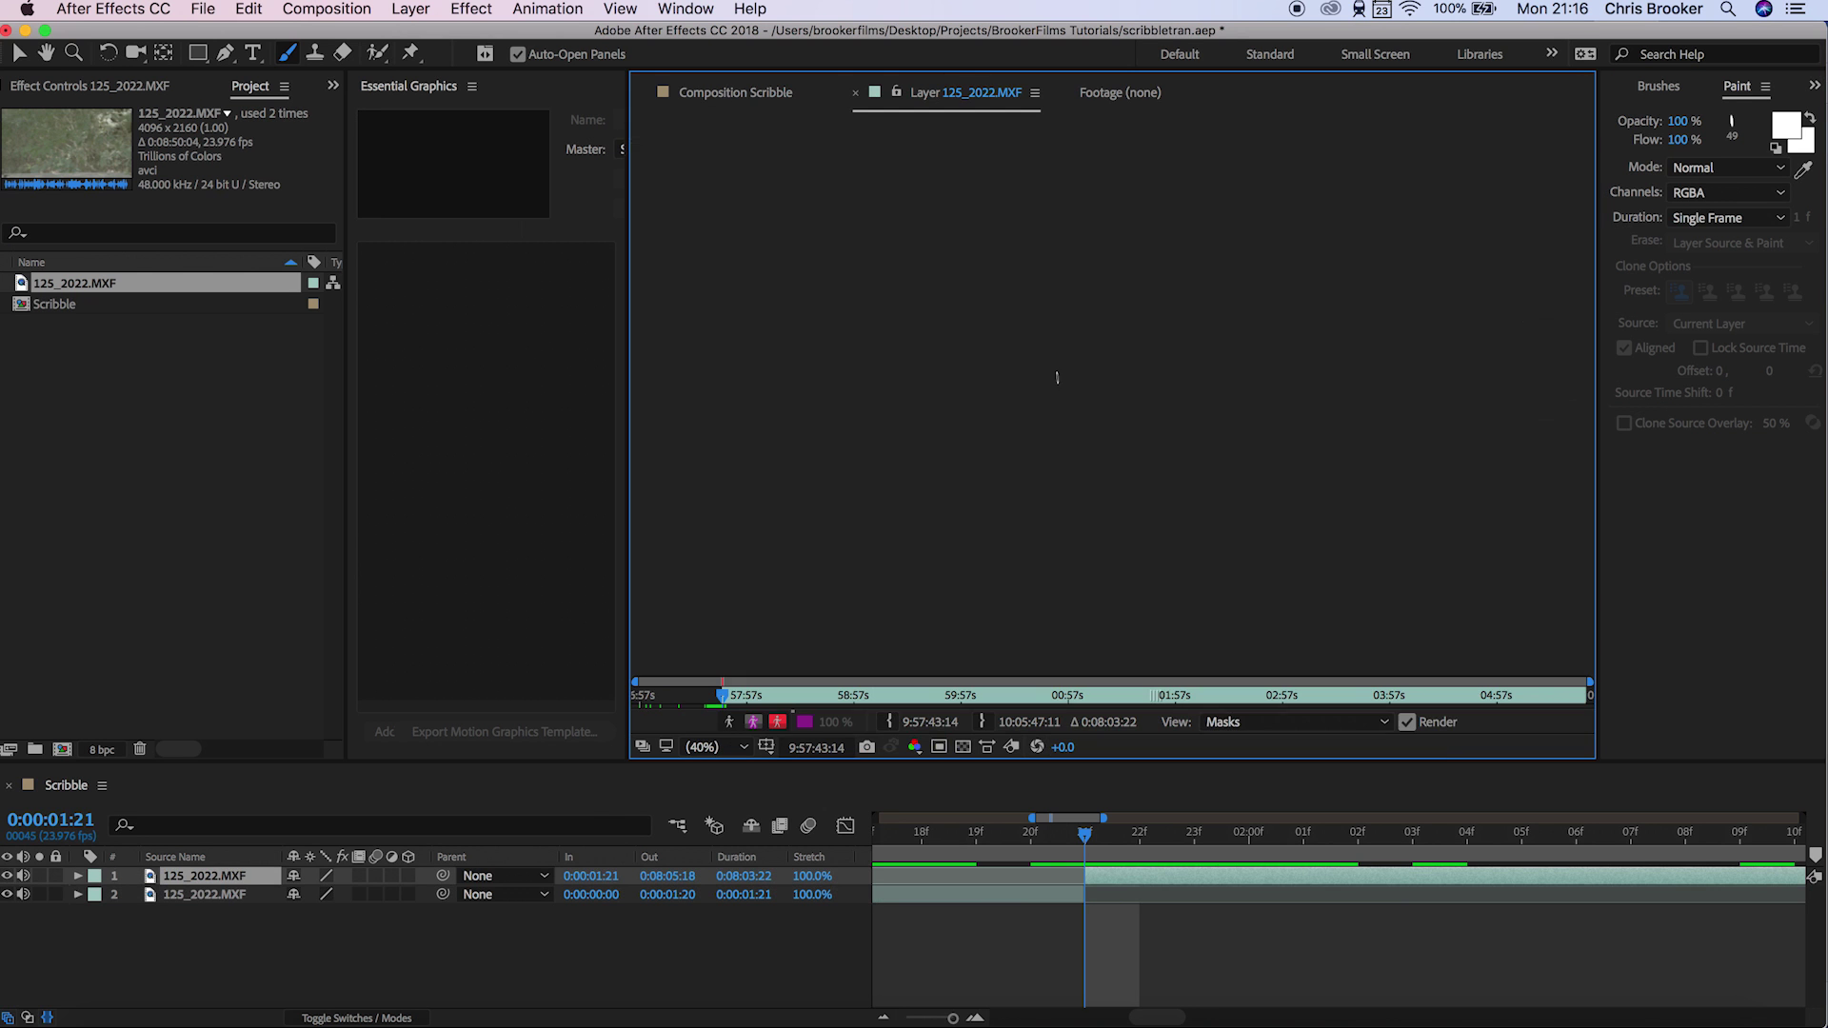
click(1680, 93)
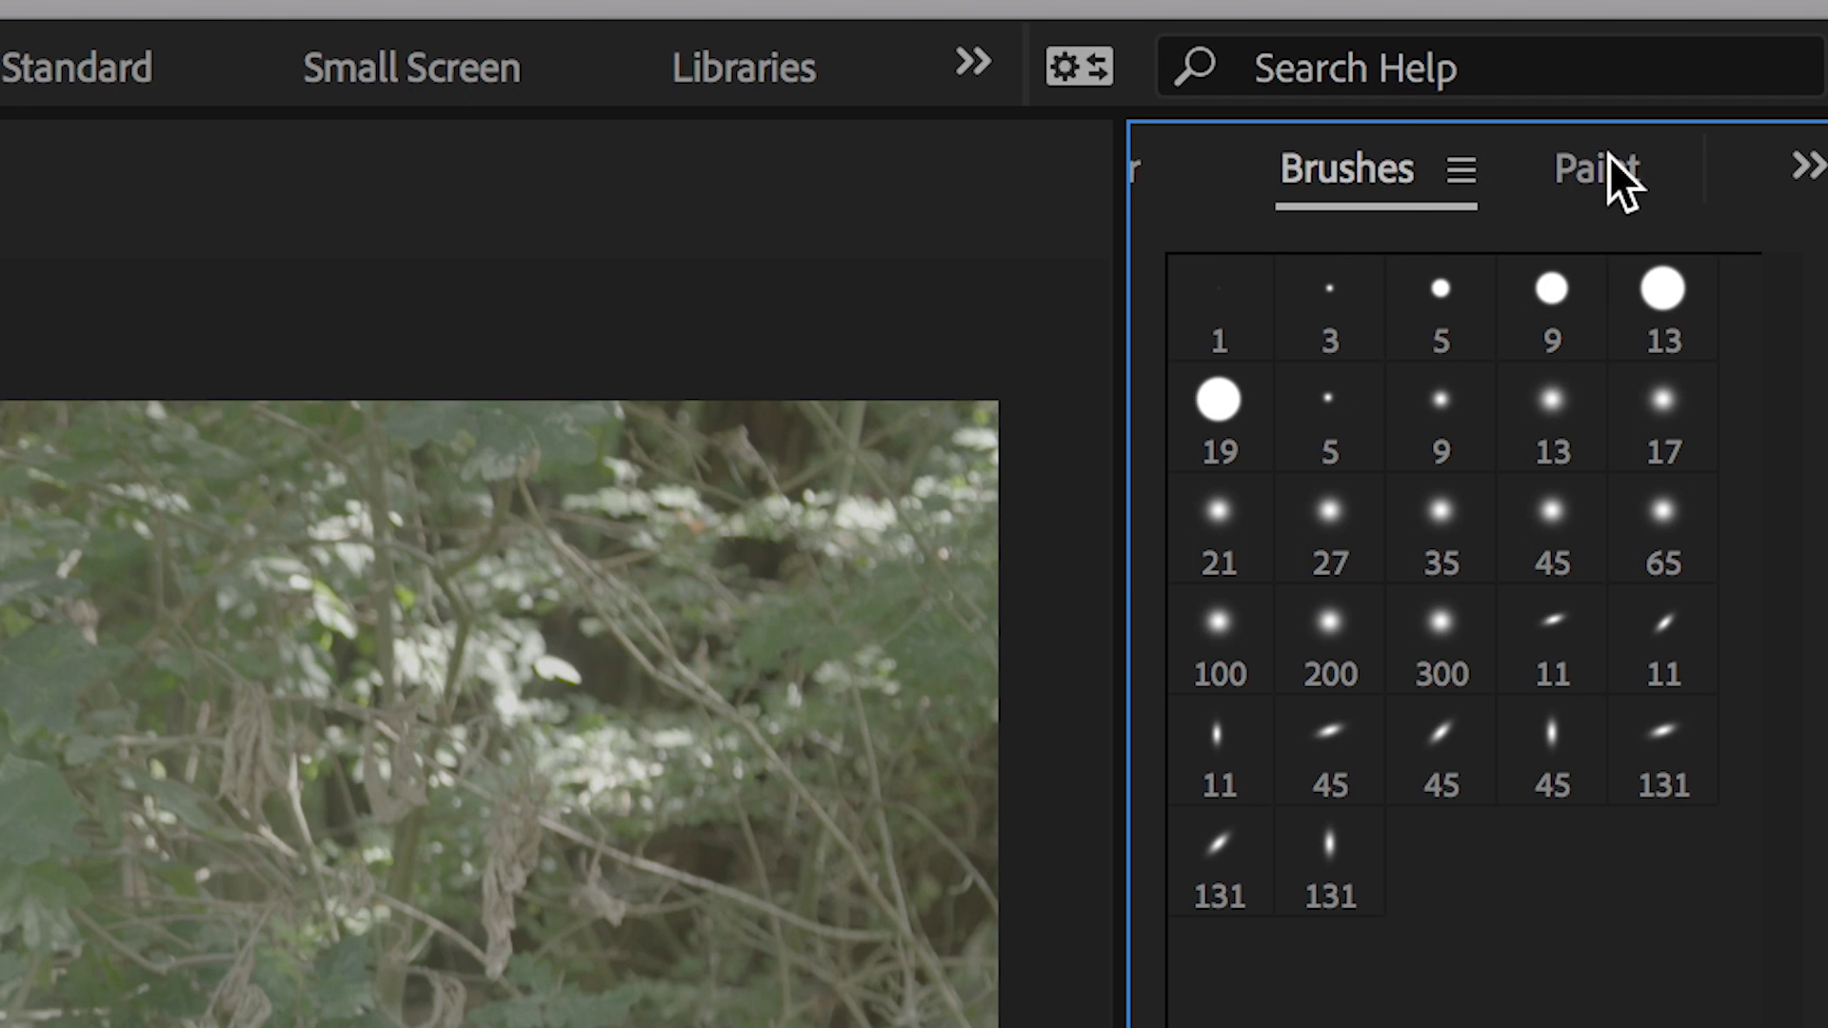
click(1604, 169)
click(1469, 592)
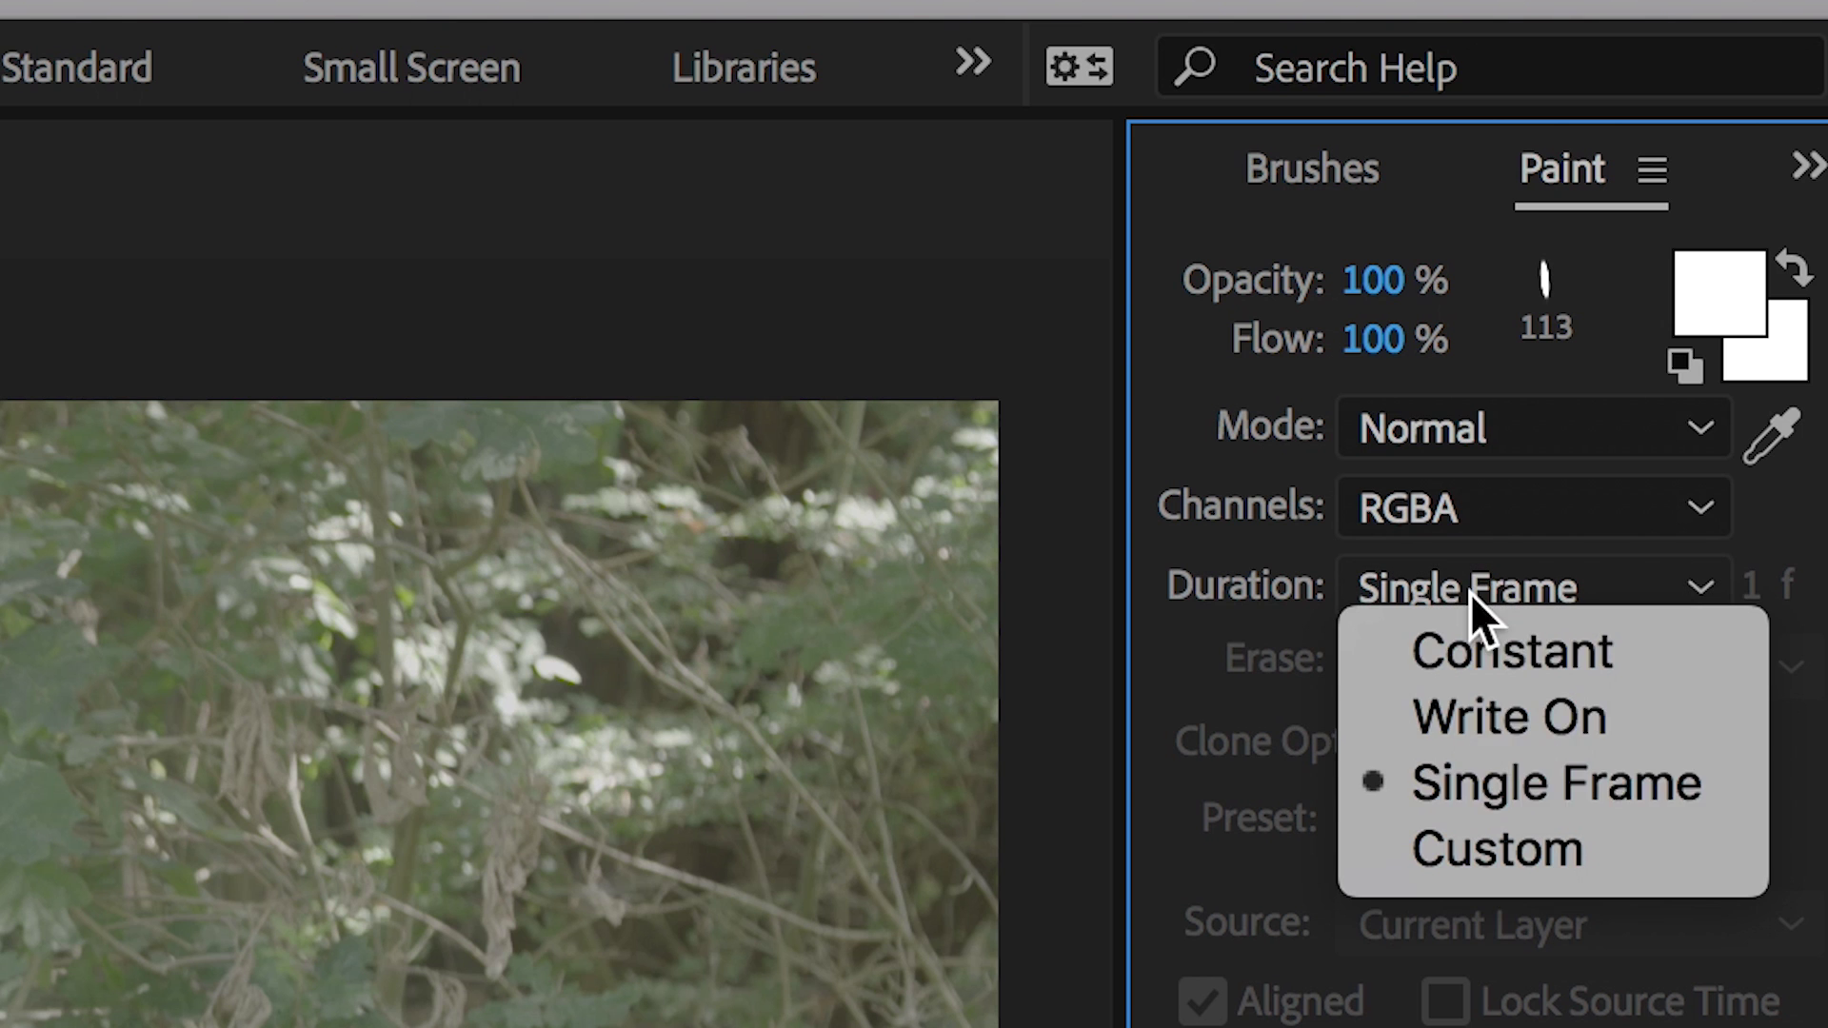
click(1518, 786)
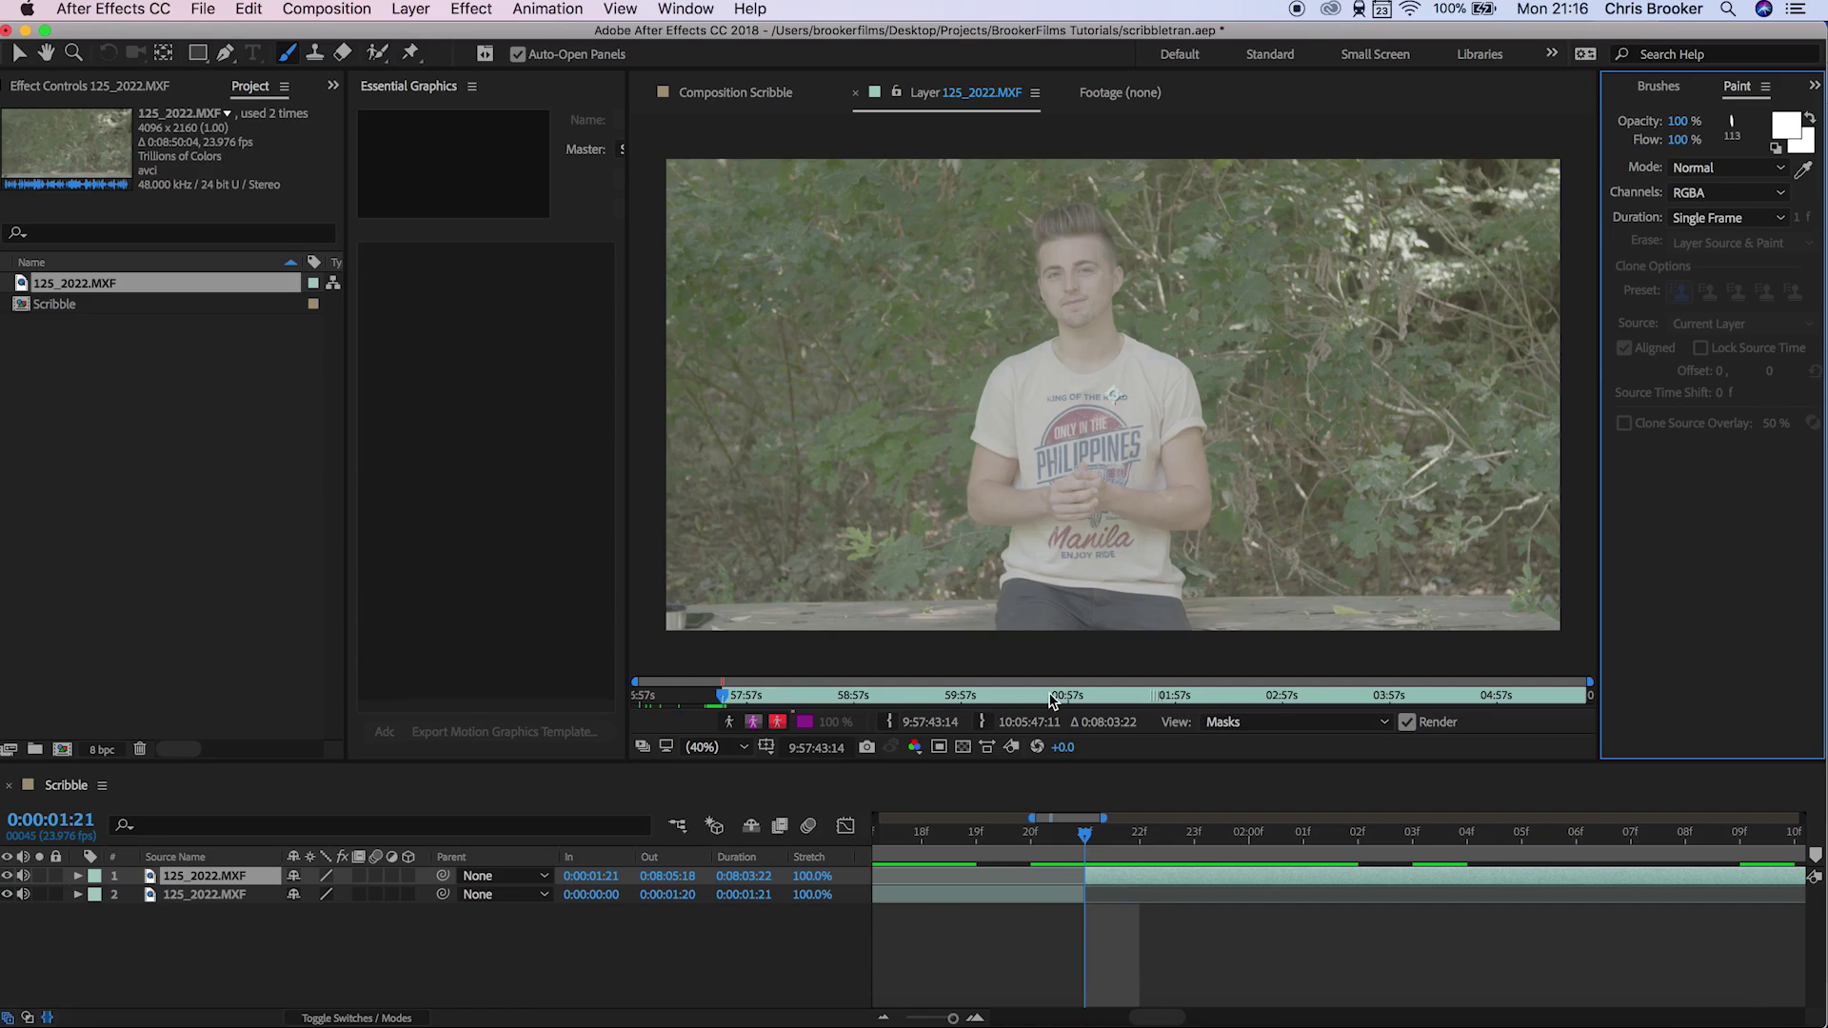
- Set the brush diameter to 582 px and paint the man solid white on the second clip's first frame, 0:00:01:21
click(1074, 896)
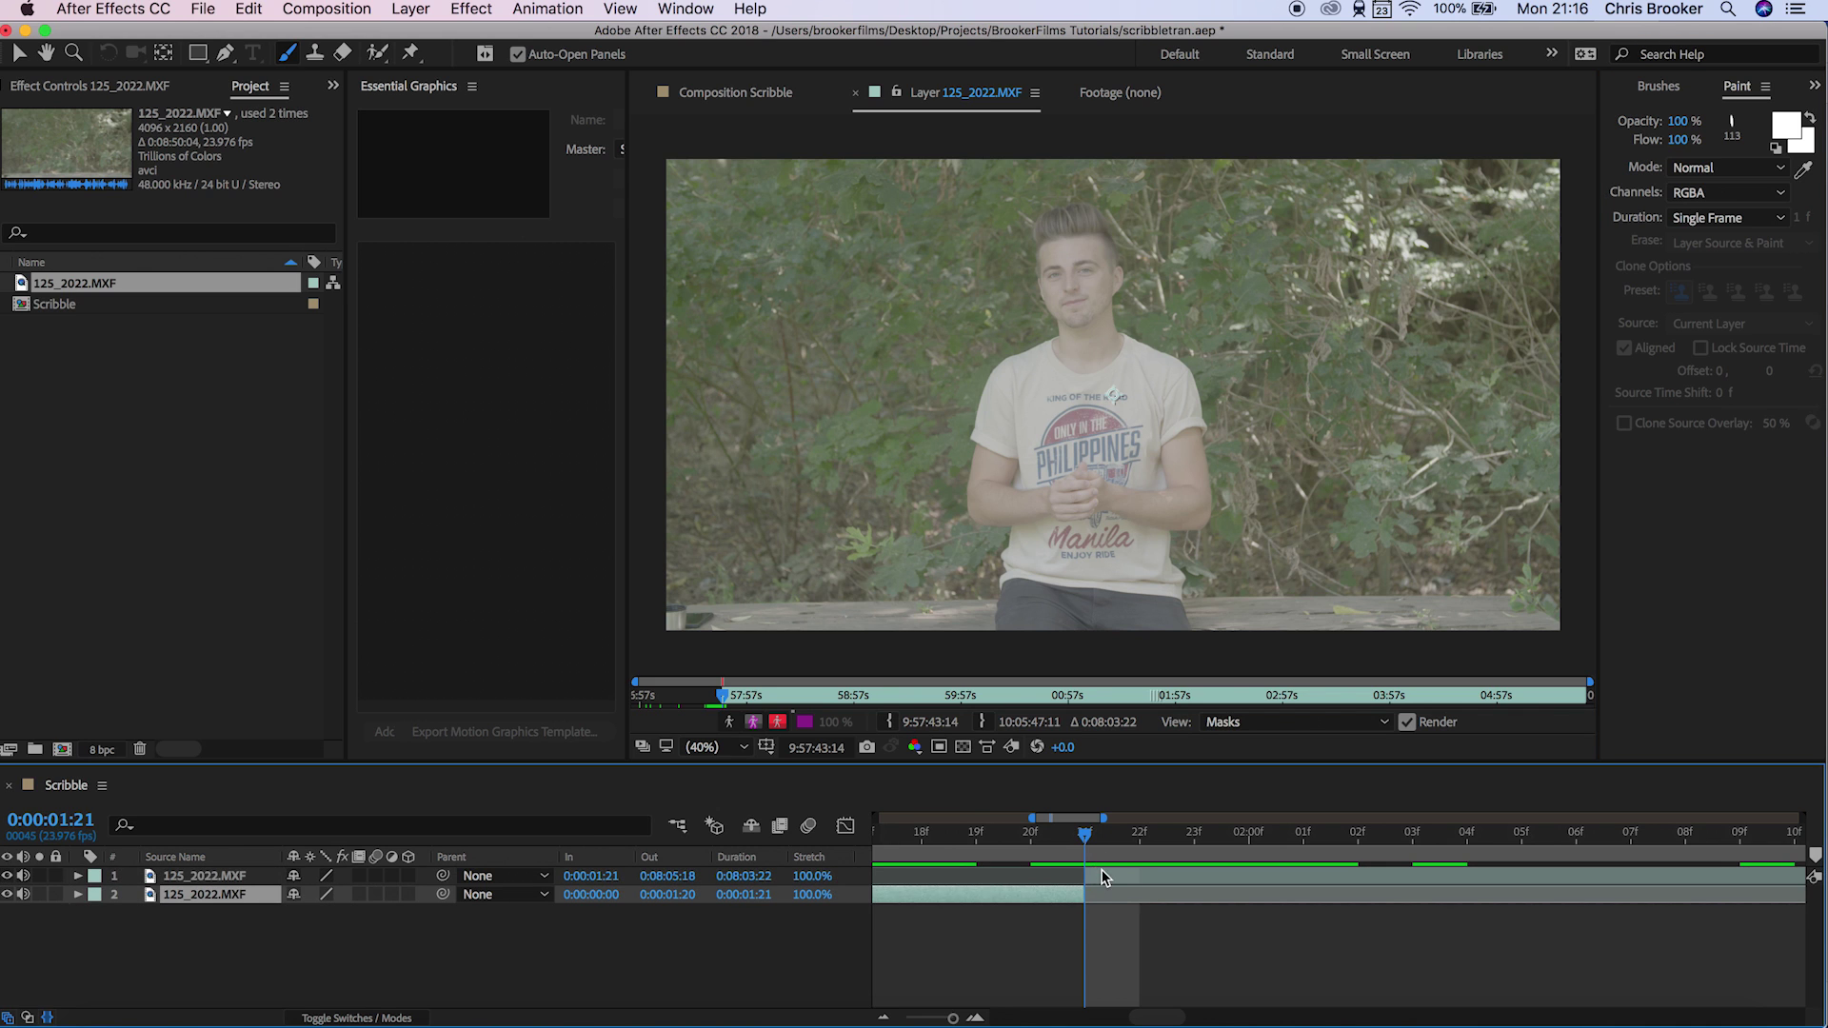
click(1103, 875)
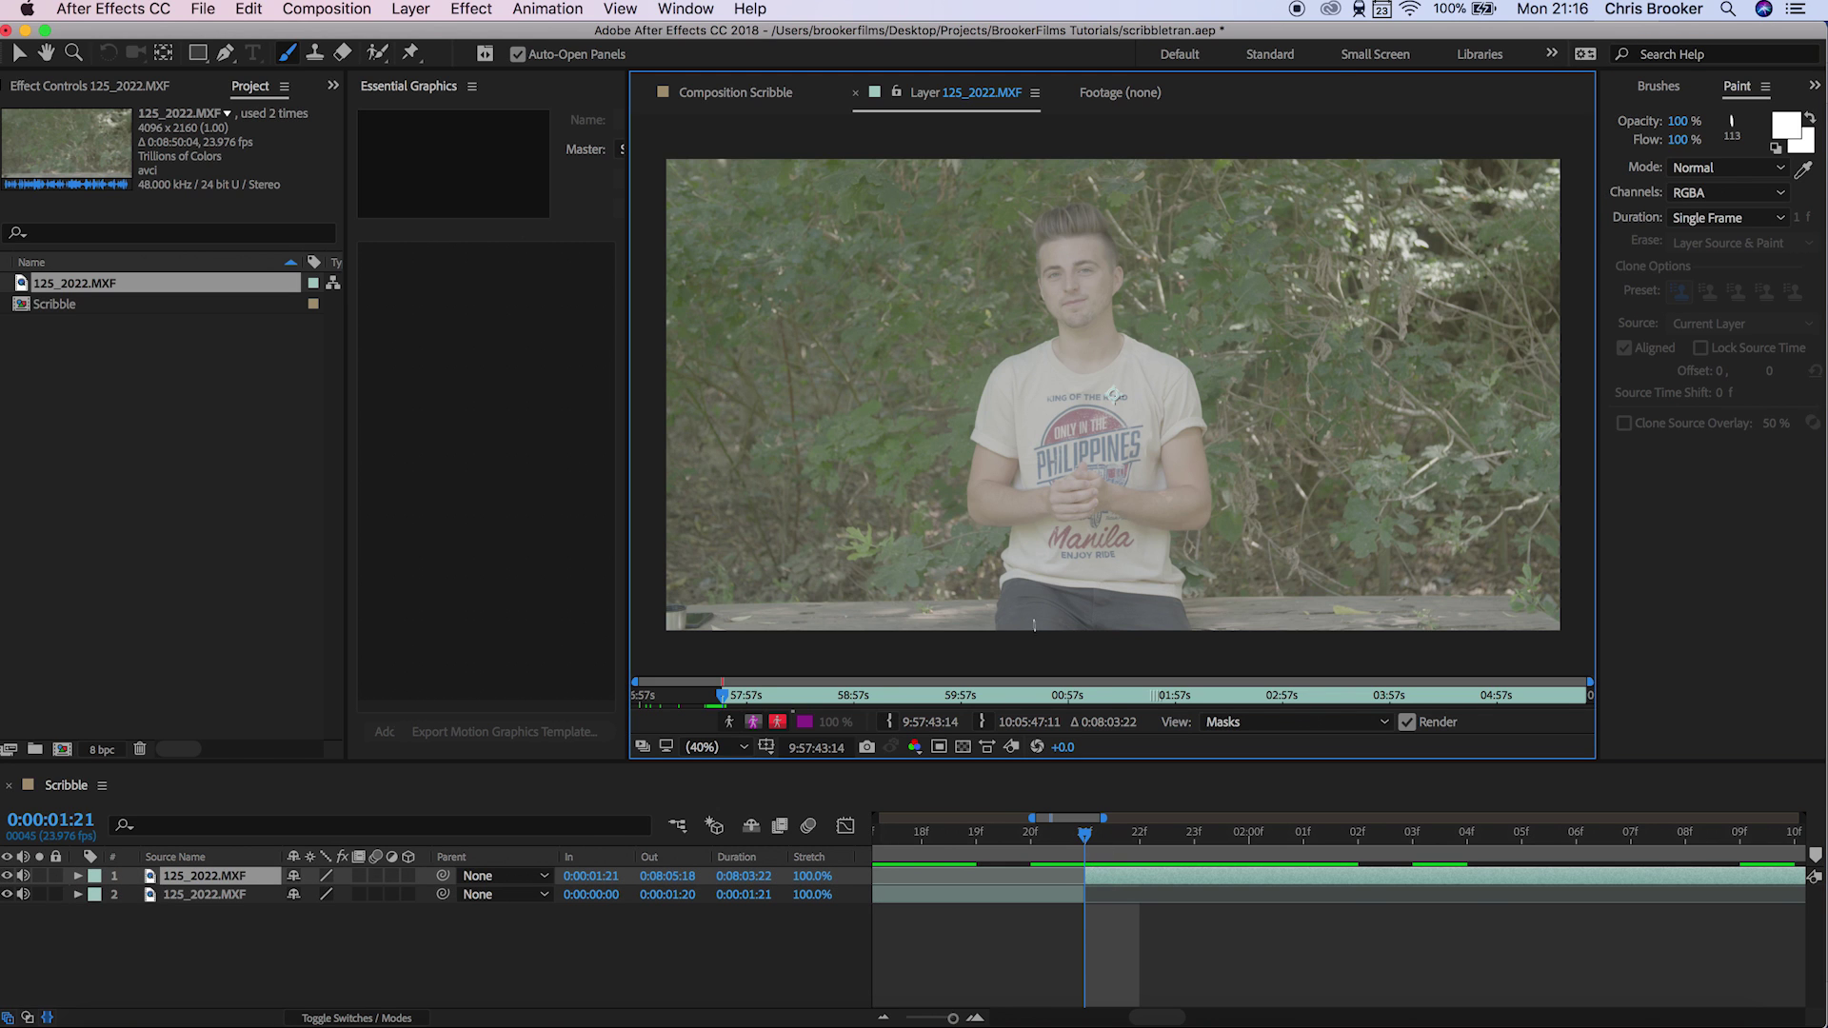
click(1659, 86)
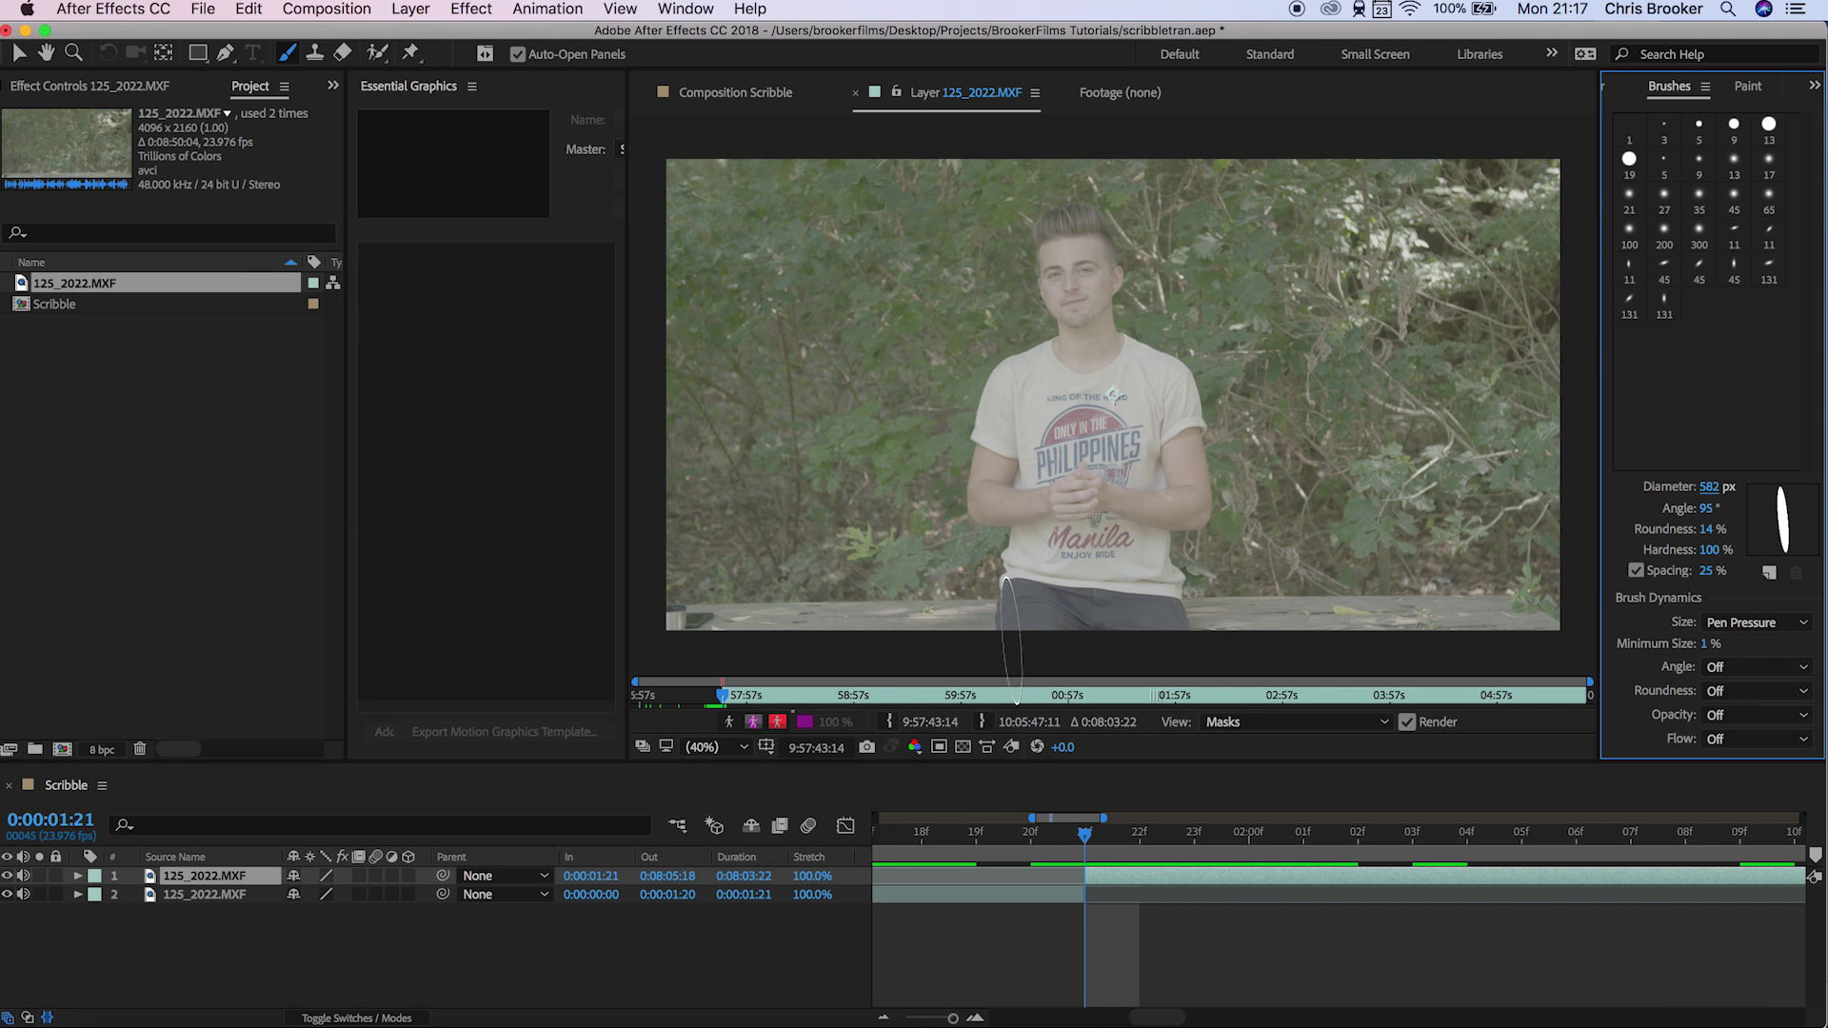
mouse_move(1009, 618)
mouse_down()
mouse_move(1151, 595)
mouse_move(1156, 436)
mouse_move(1086, 273)
mouse_move(1082, 340)
mouse_move(992, 463)
mouse_move(1133, 496)
mouse_move(1186, 428)
mouse_up()
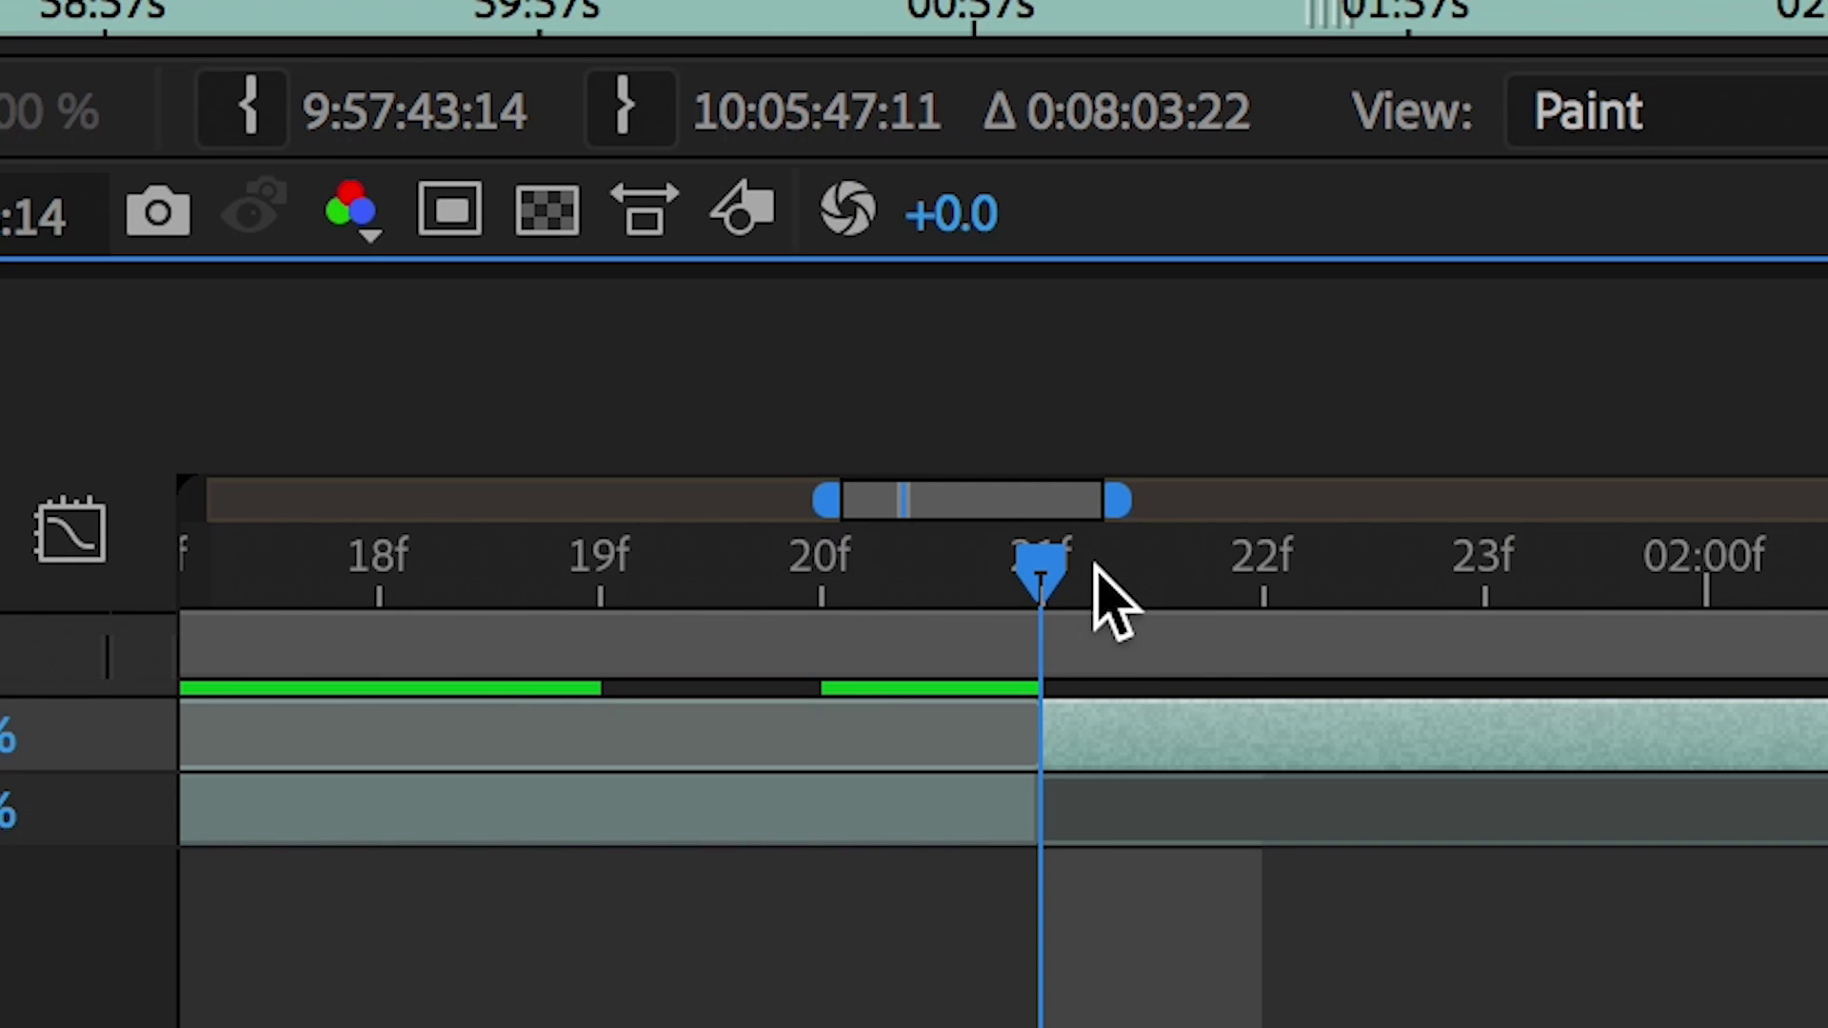
- Reduce the brush diameter to 487 px and paint over the man on frames 0:00:01:22 and 0:00:01:23
click(1129, 838)
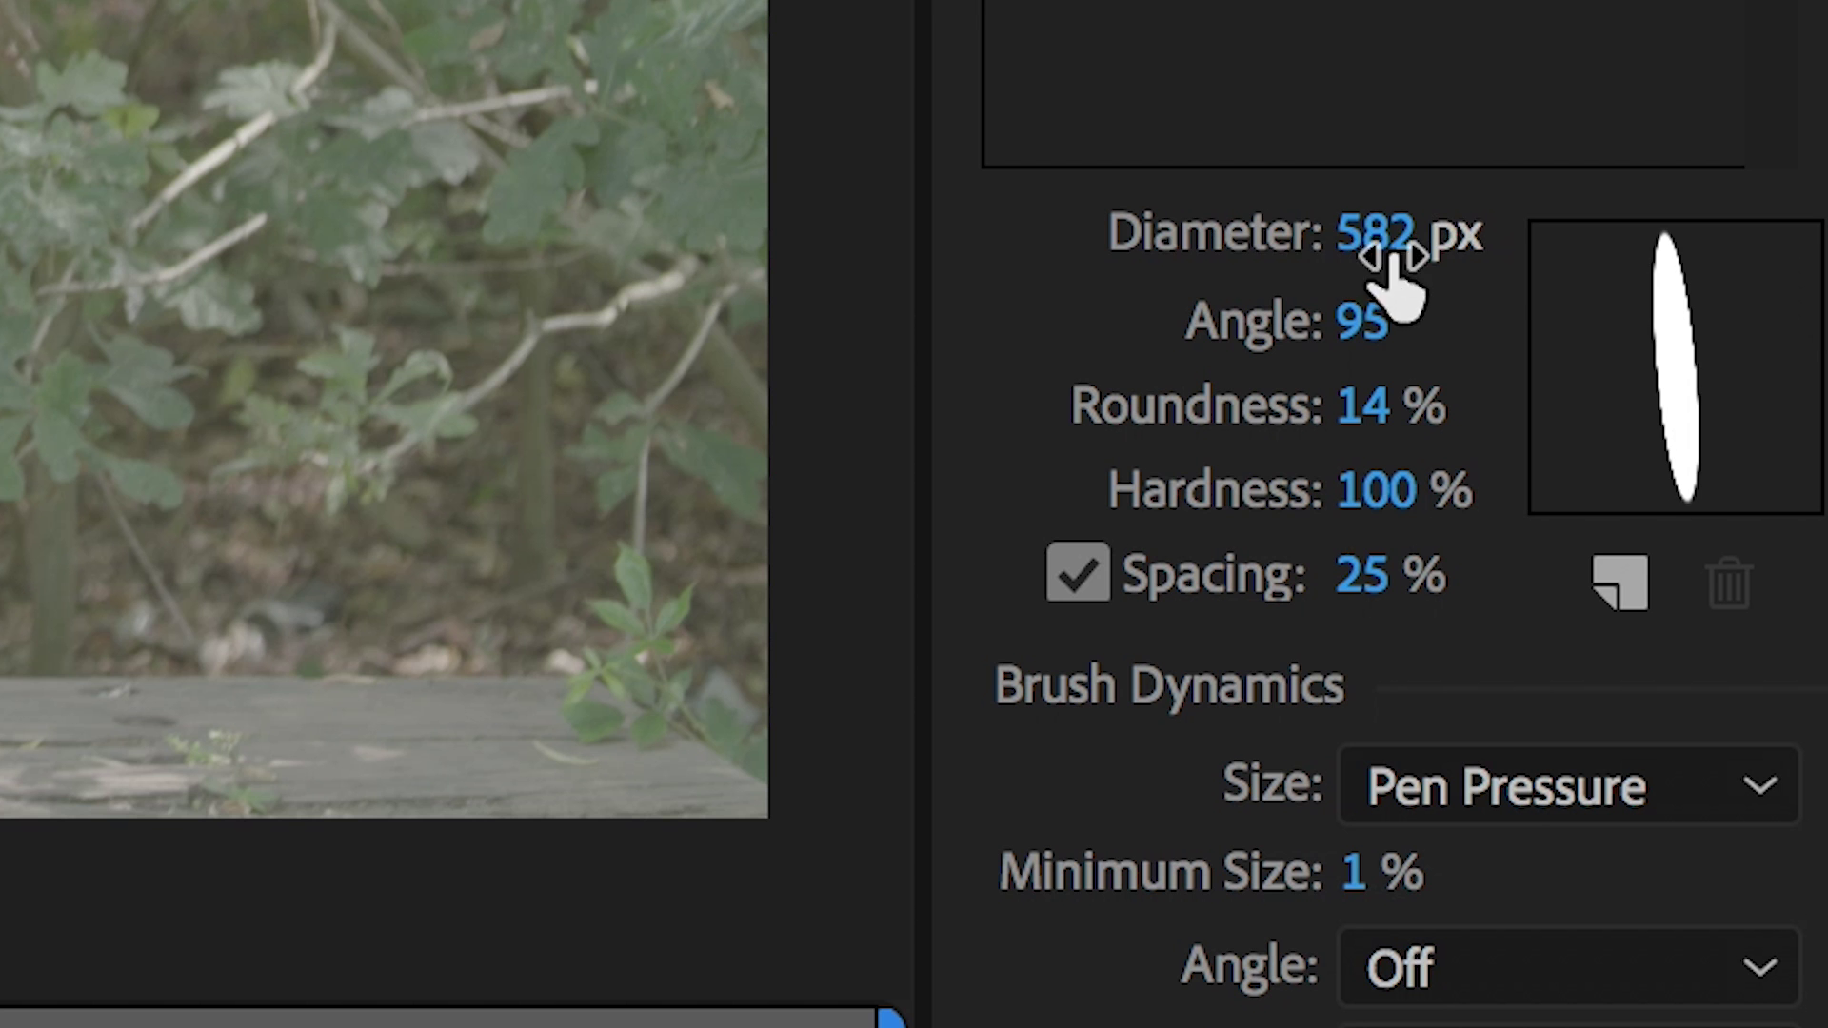
drag(1393, 257, 968, 252)
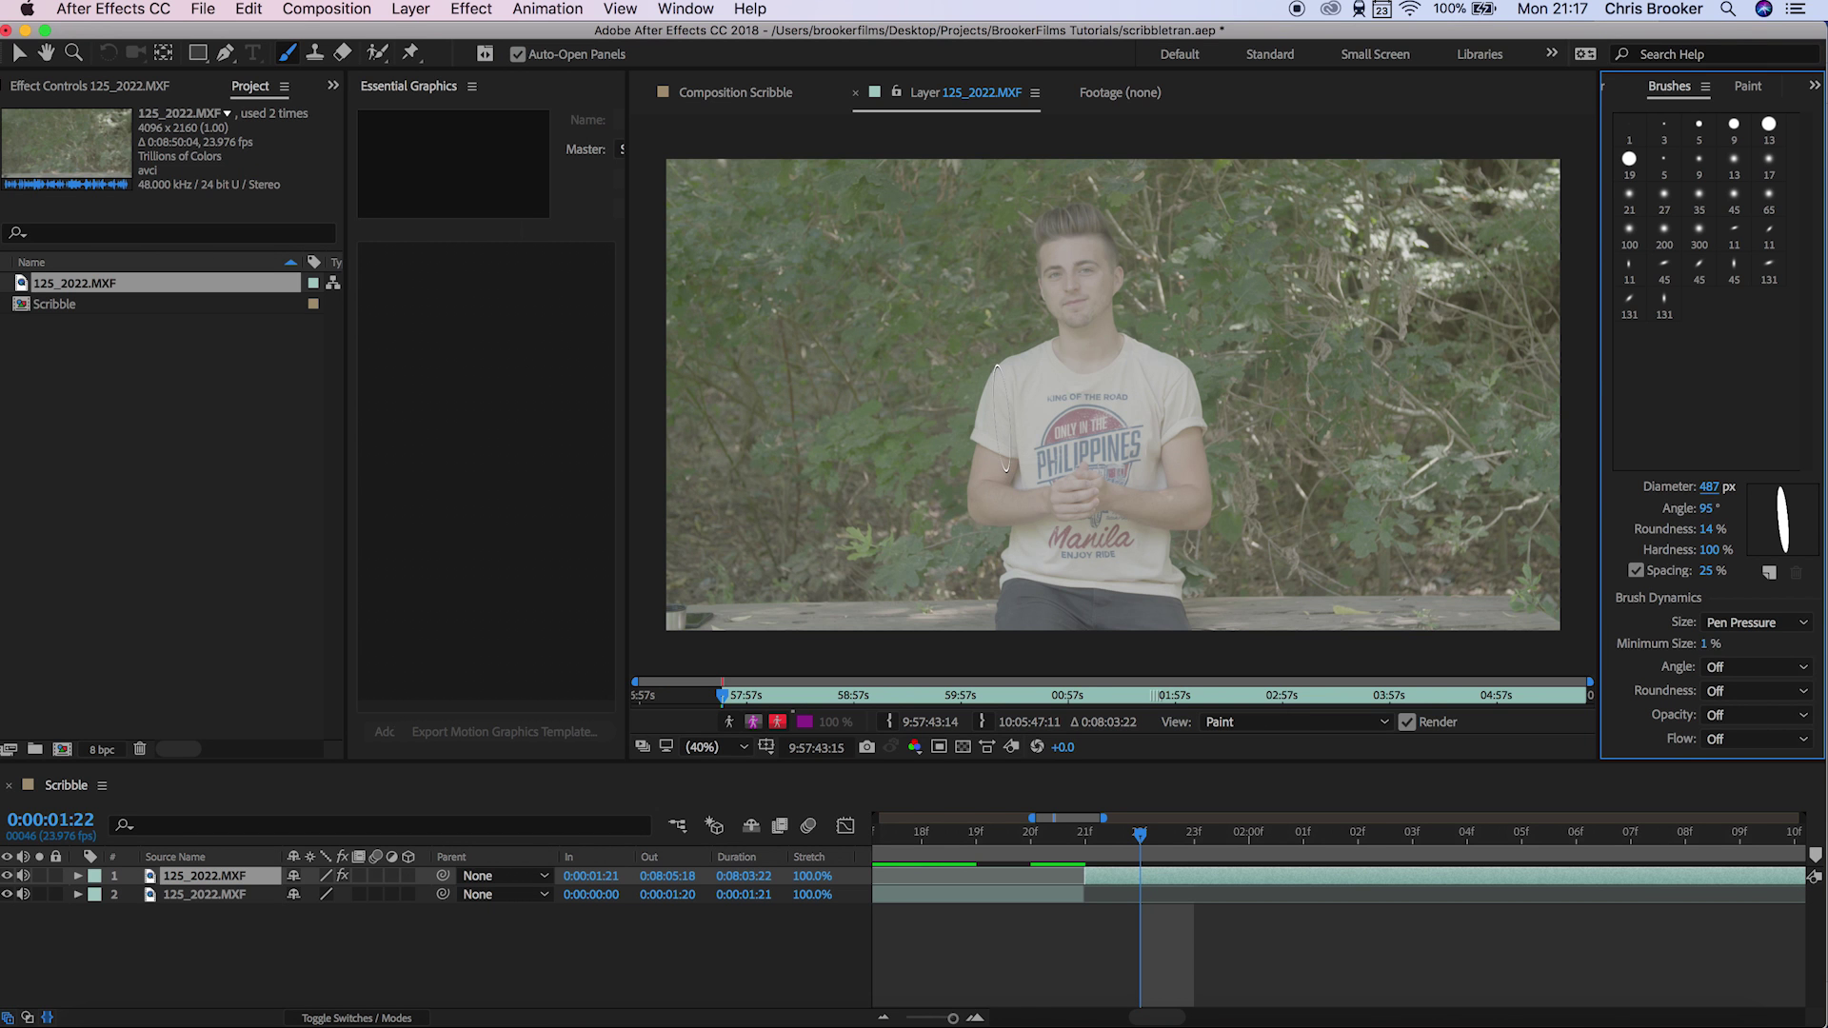
mouse_move(1002, 418)
mouse_down()
mouse_move(1171, 583)
mouse_move(1051, 314)
mouse_move(1081, 514)
mouse_up()
key(super+Right)
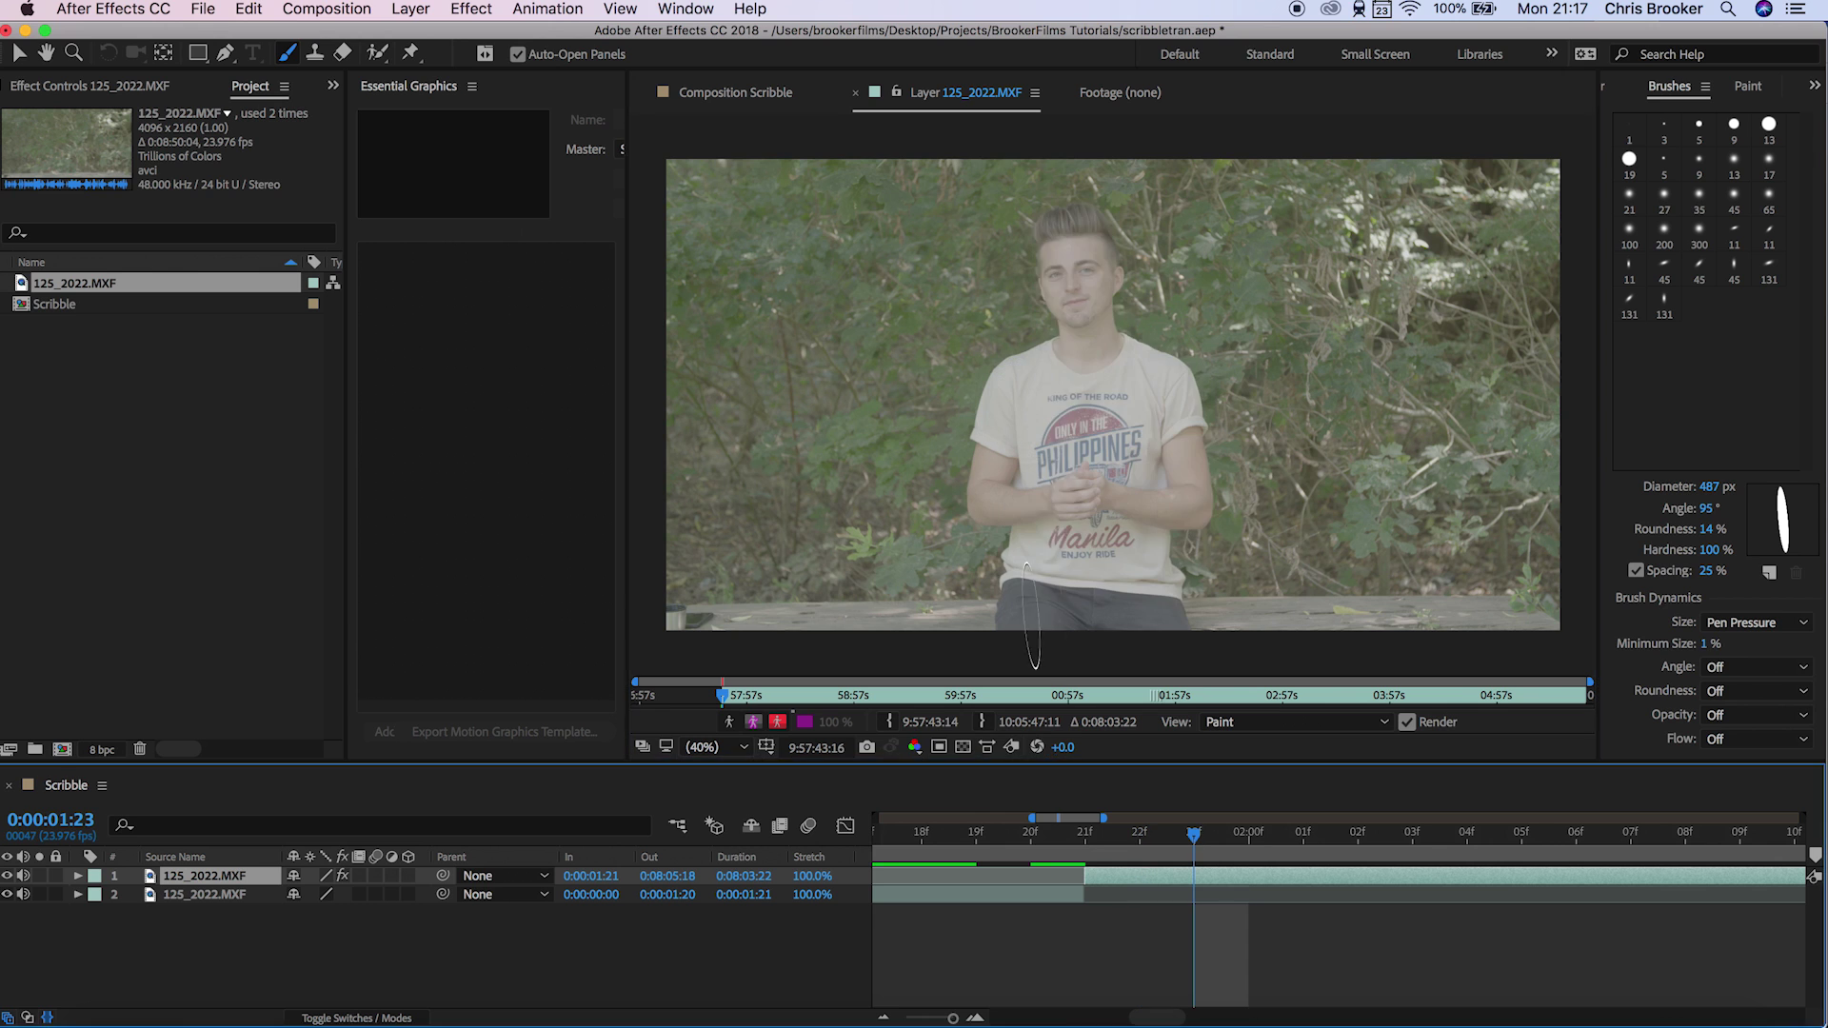
mouse_move(1056, 609)
mouse_down()
mouse_move(1106, 268)
mouse_move(1094, 571)
mouse_move(1101, 391)
mouse_move(1166, 561)
mouse_move(1133, 581)
mouse_up()
- Continue painting over the man frame by frame in the second clip up to 0:00:02:02
click(1248, 838)
click(1287, 838)
mouse_move(1201, 457)
mouse_down()
mouse_move(1175, 577)
mouse_move(1152, 390)
mouse_up()
click(1358, 840)
click(1205, 466)
click(1412, 839)
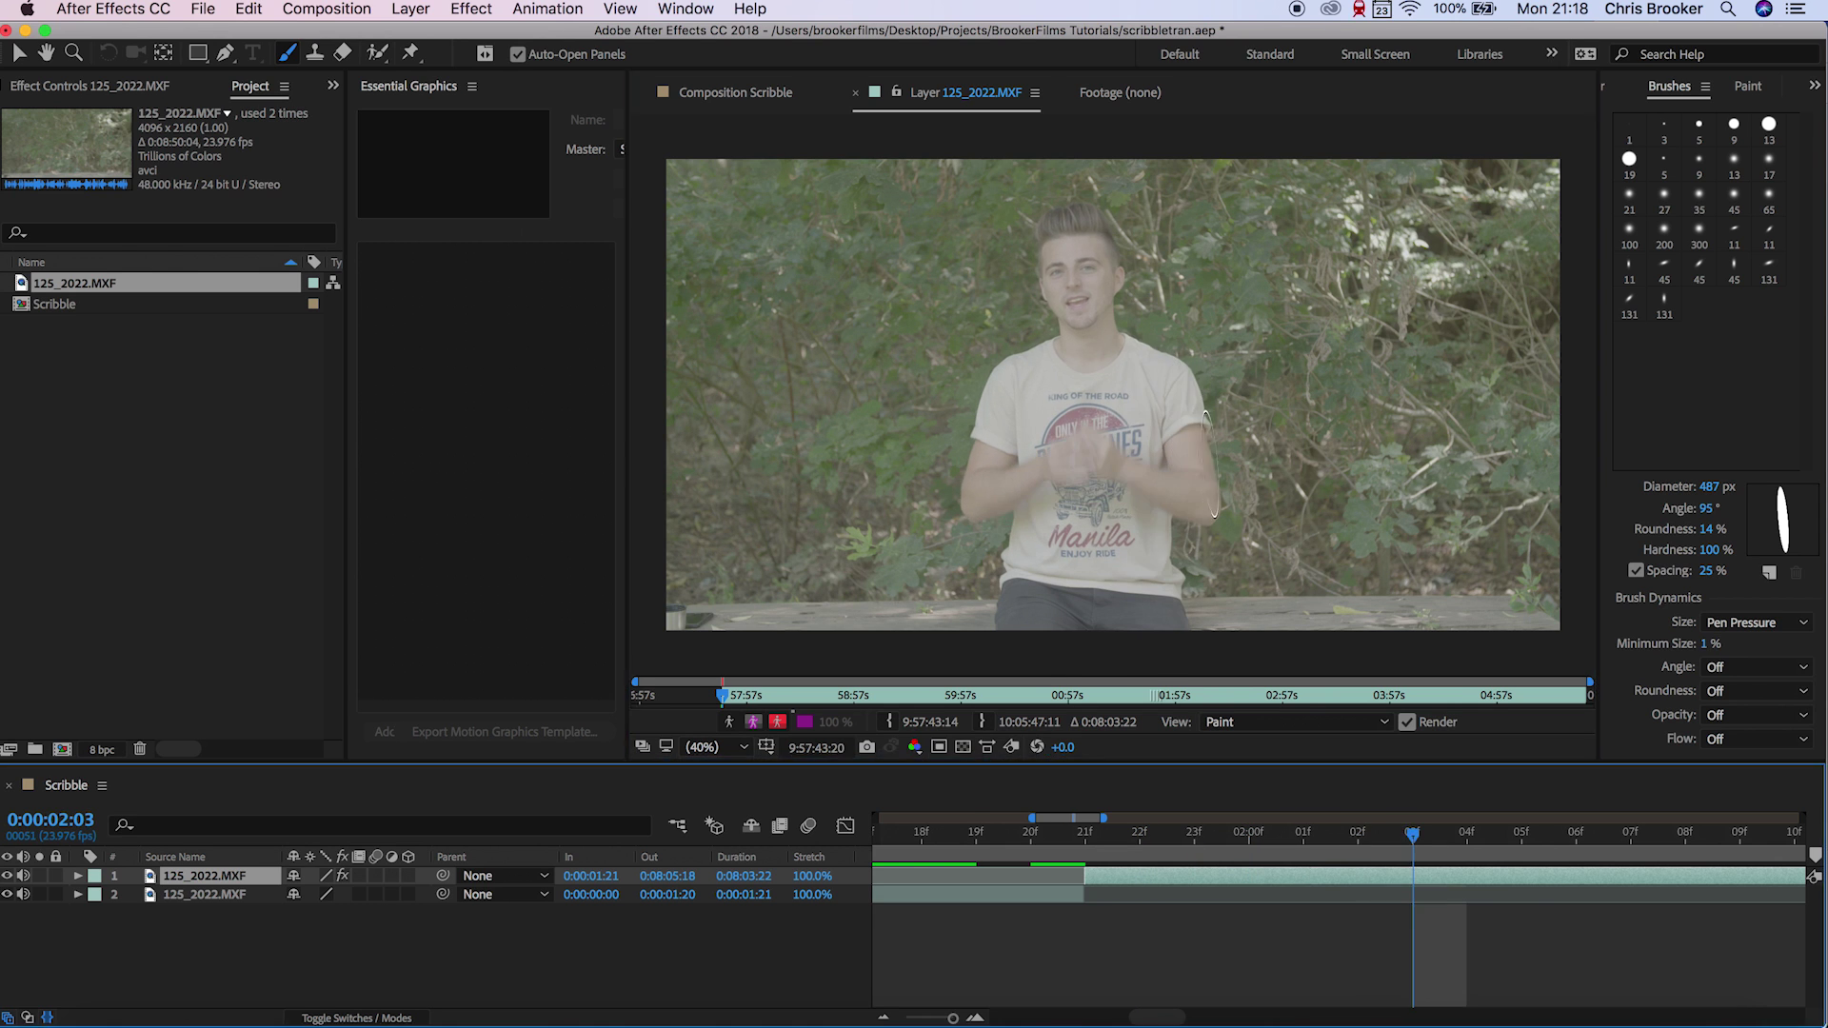
- Return to the Scribble composition and scrub back across the cut to review the second clip's painted frames
click(1340, 851)
mouse_move(1340, 850)
mouse_down()
mouse_move(1106, 857)
mouse_move(1426, 853)
mouse_move(1126, 885)
mouse_move(1415, 853)
mouse_move(1084, 857)
mouse_up()
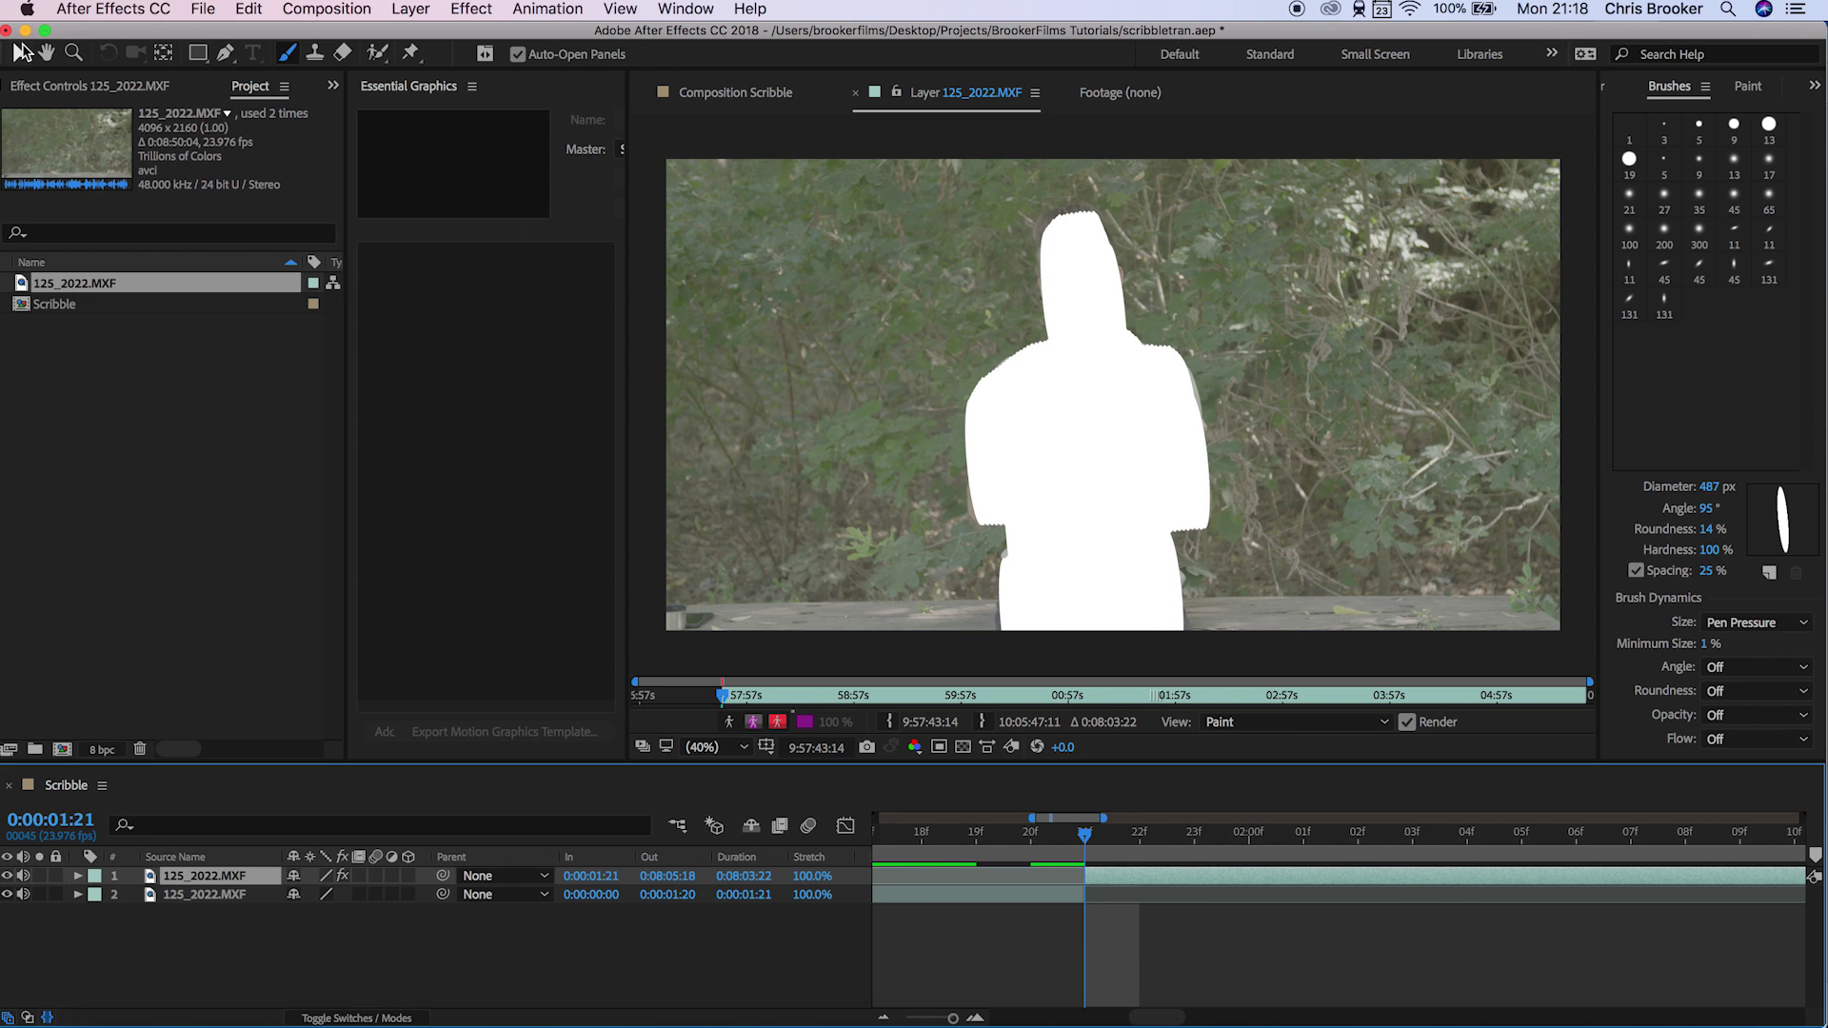
click(21, 52)
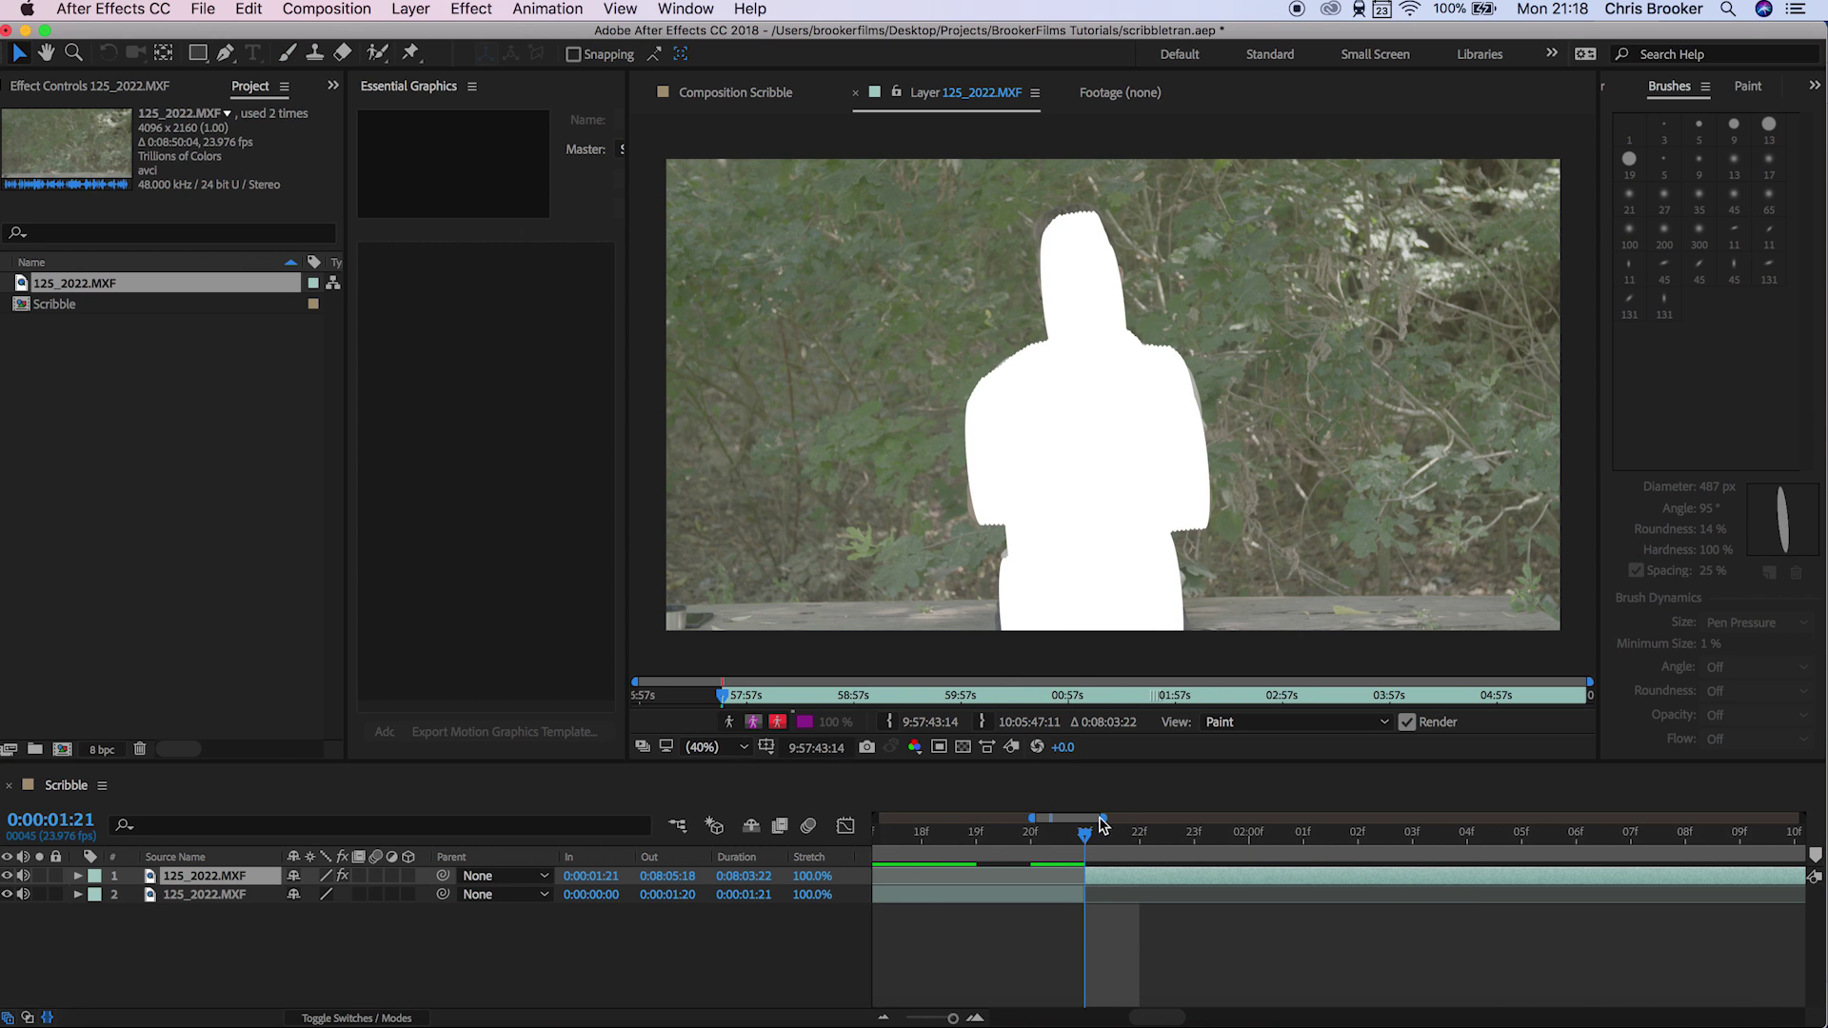
click(1083, 844)
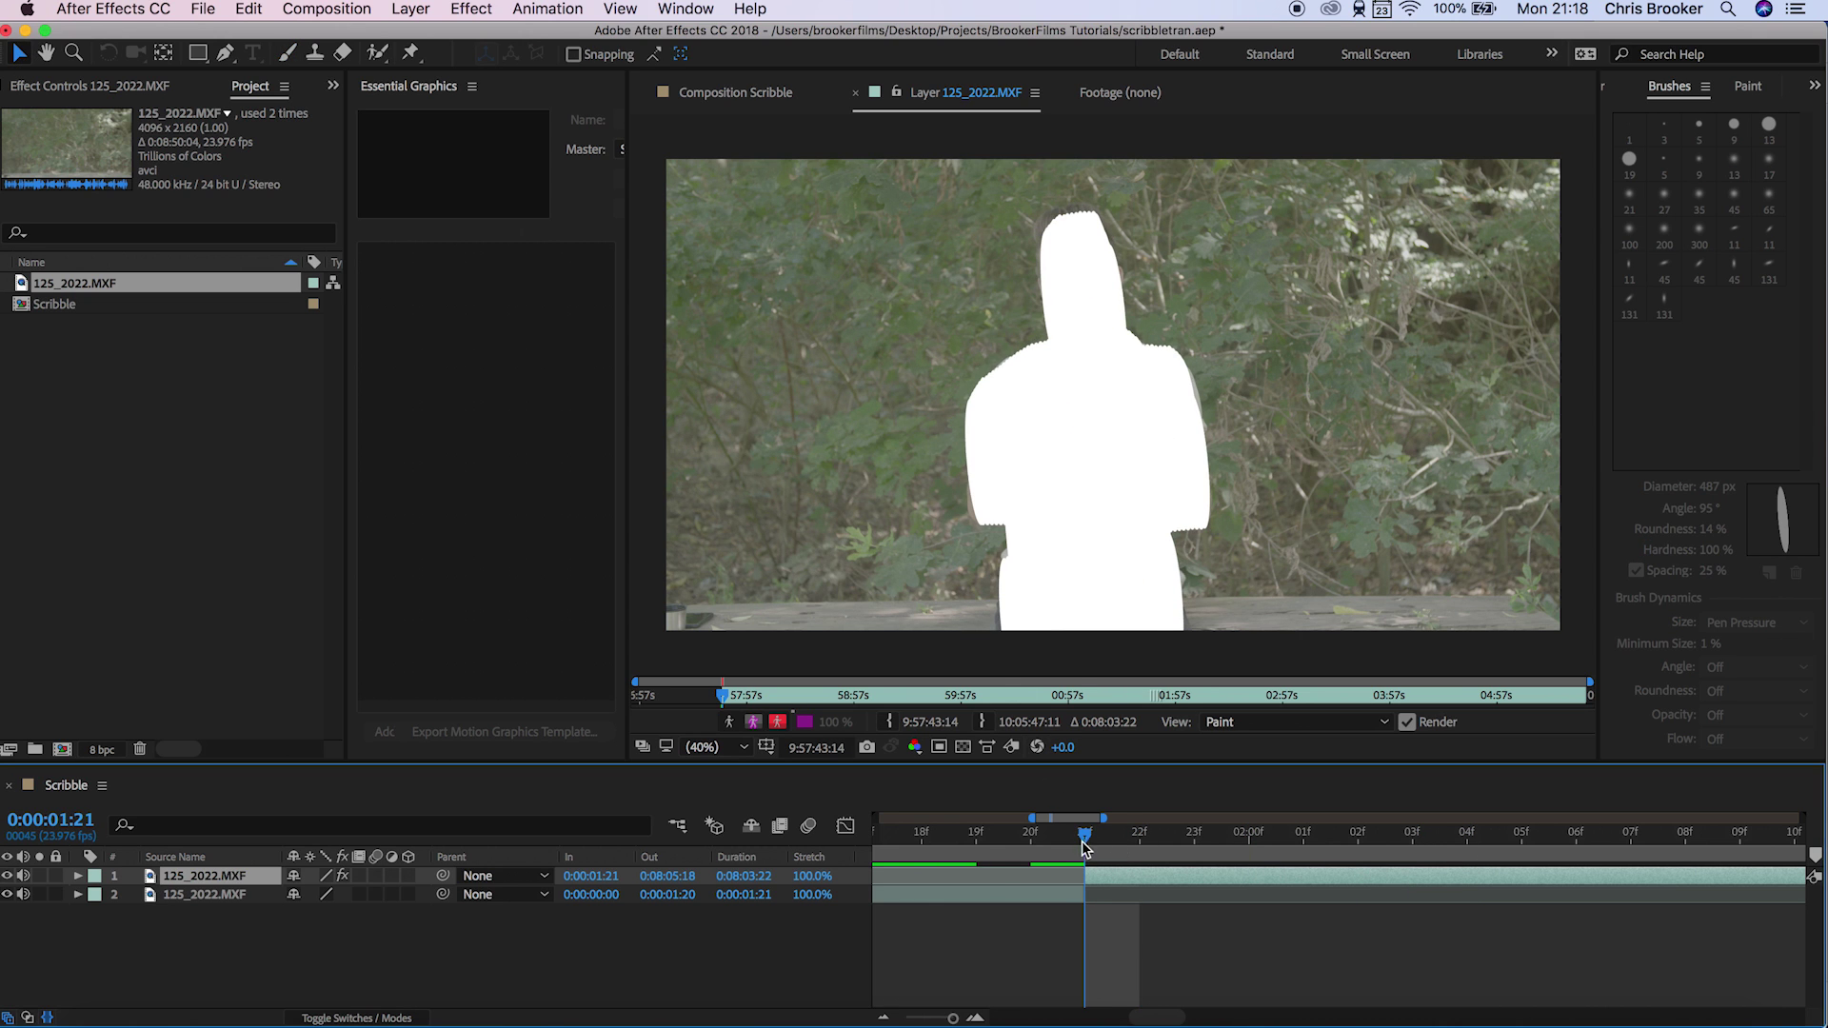
click(755, 92)
mouse_move(1112, 843)
mouse_down()
mouse_move(1476, 846)
mouse_move(1089, 849)
mouse_up()
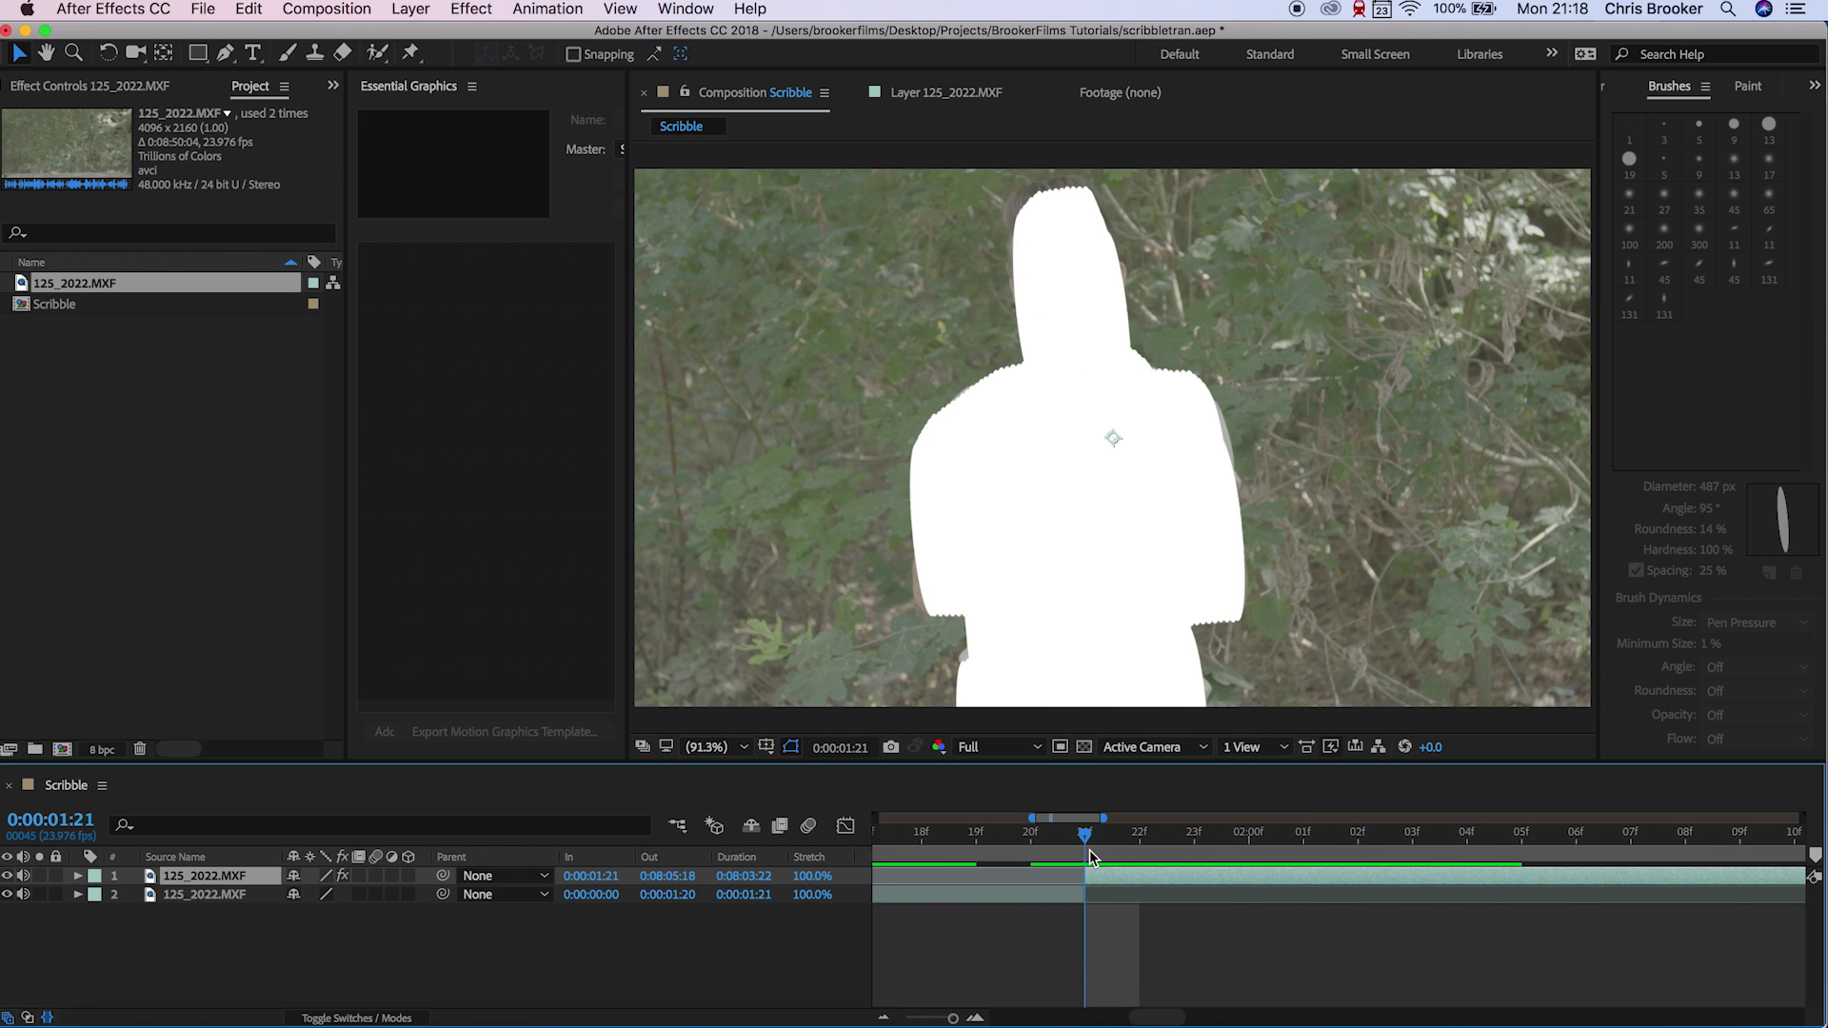
drag(1079, 850, 1052, 852)
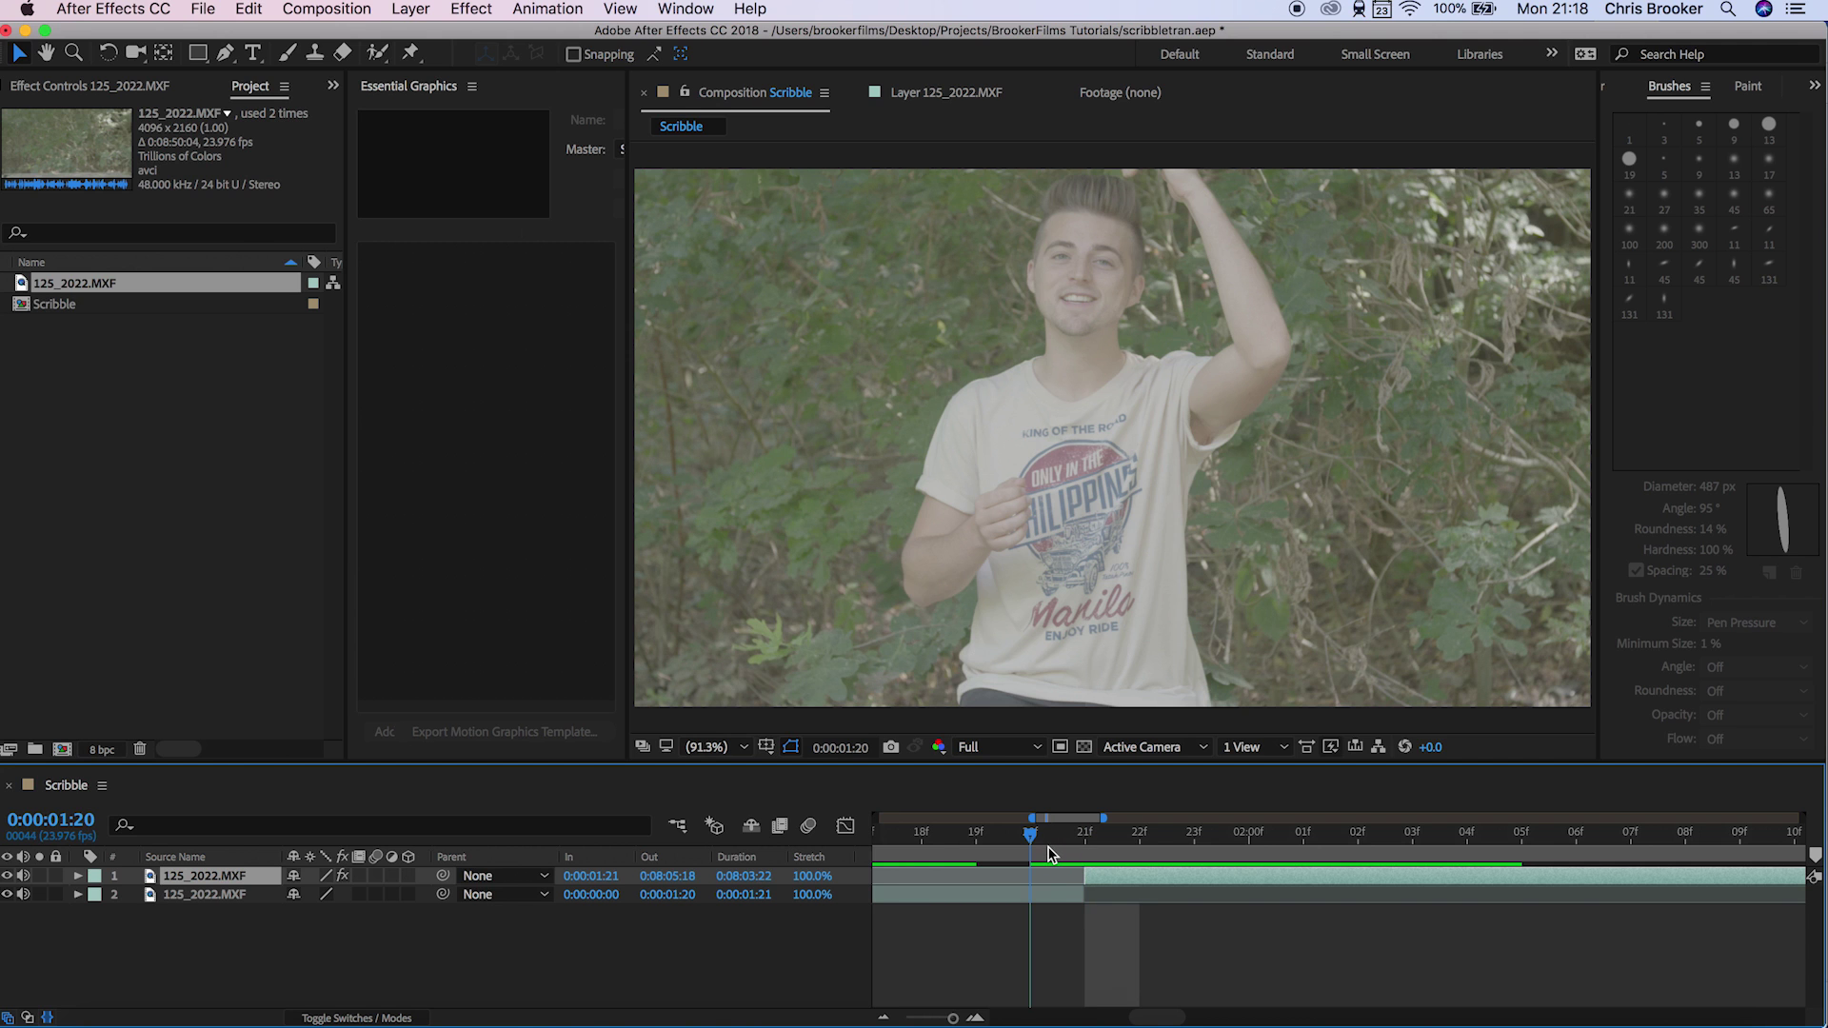
- Open the first clip with the Brush tool and paint the man white on its last frame, 0:00:01:20
click(1057, 899)
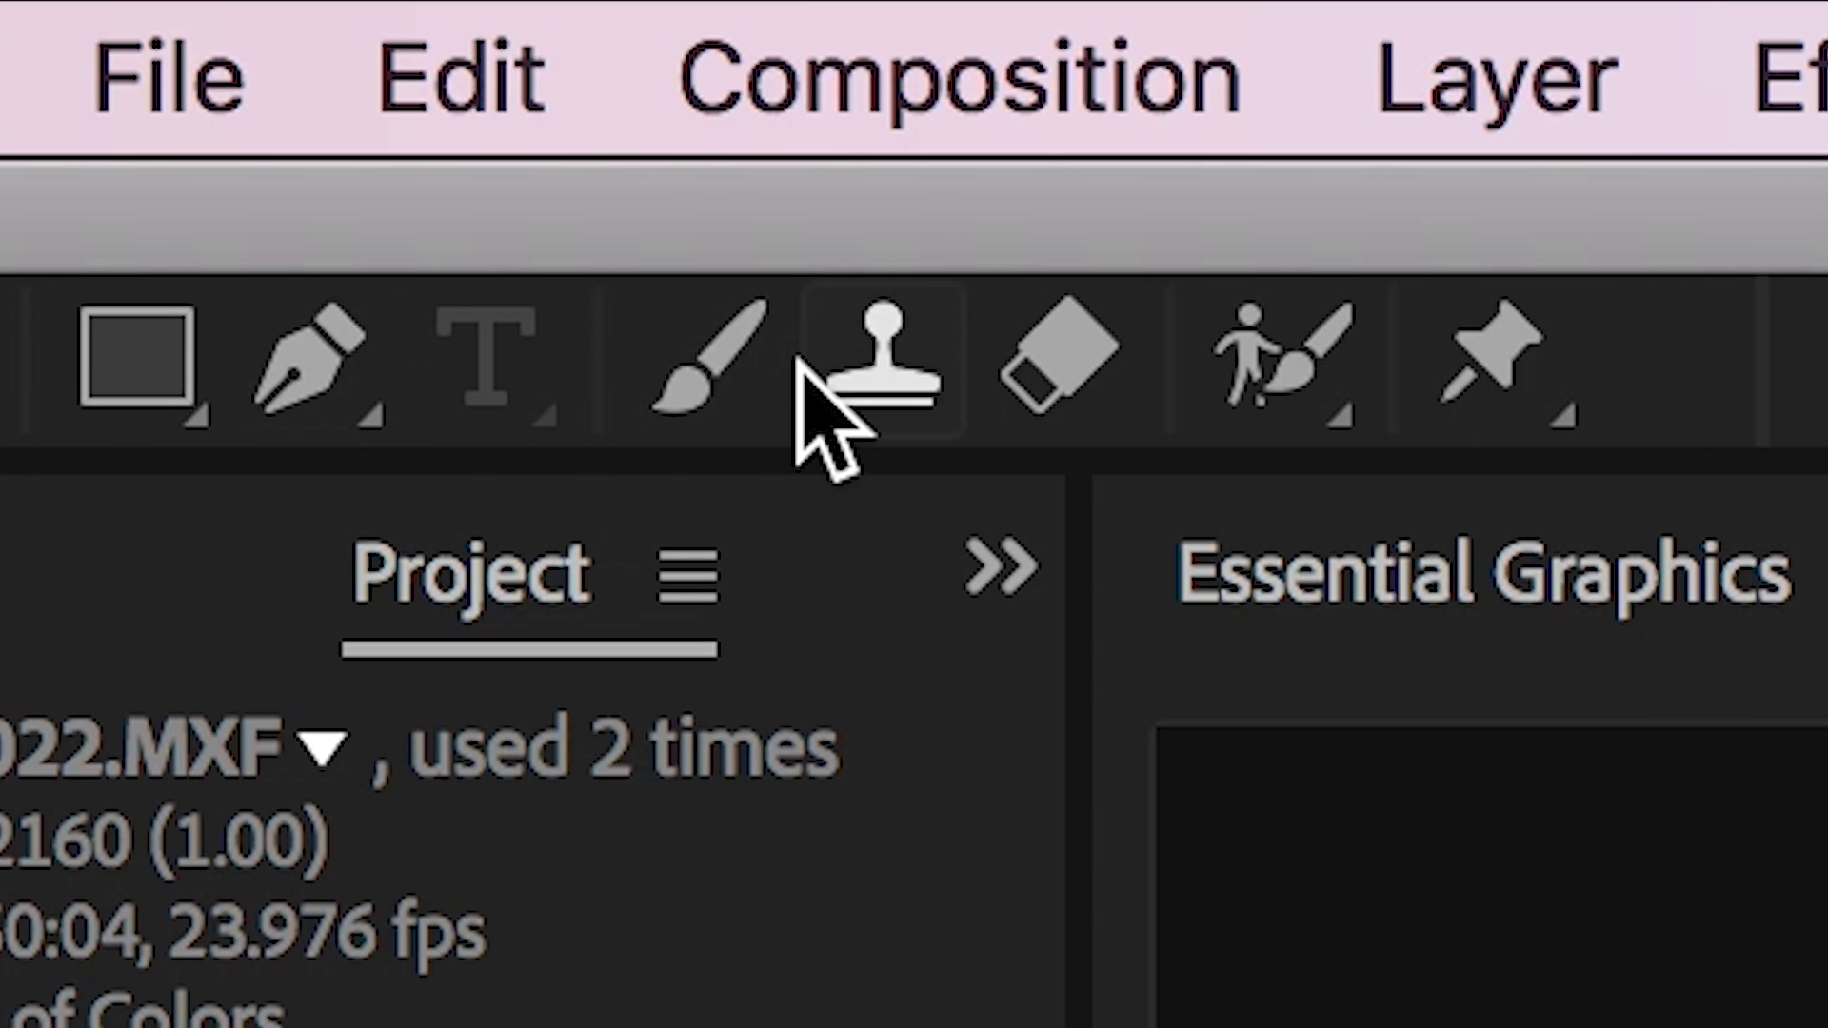
click(709, 357)
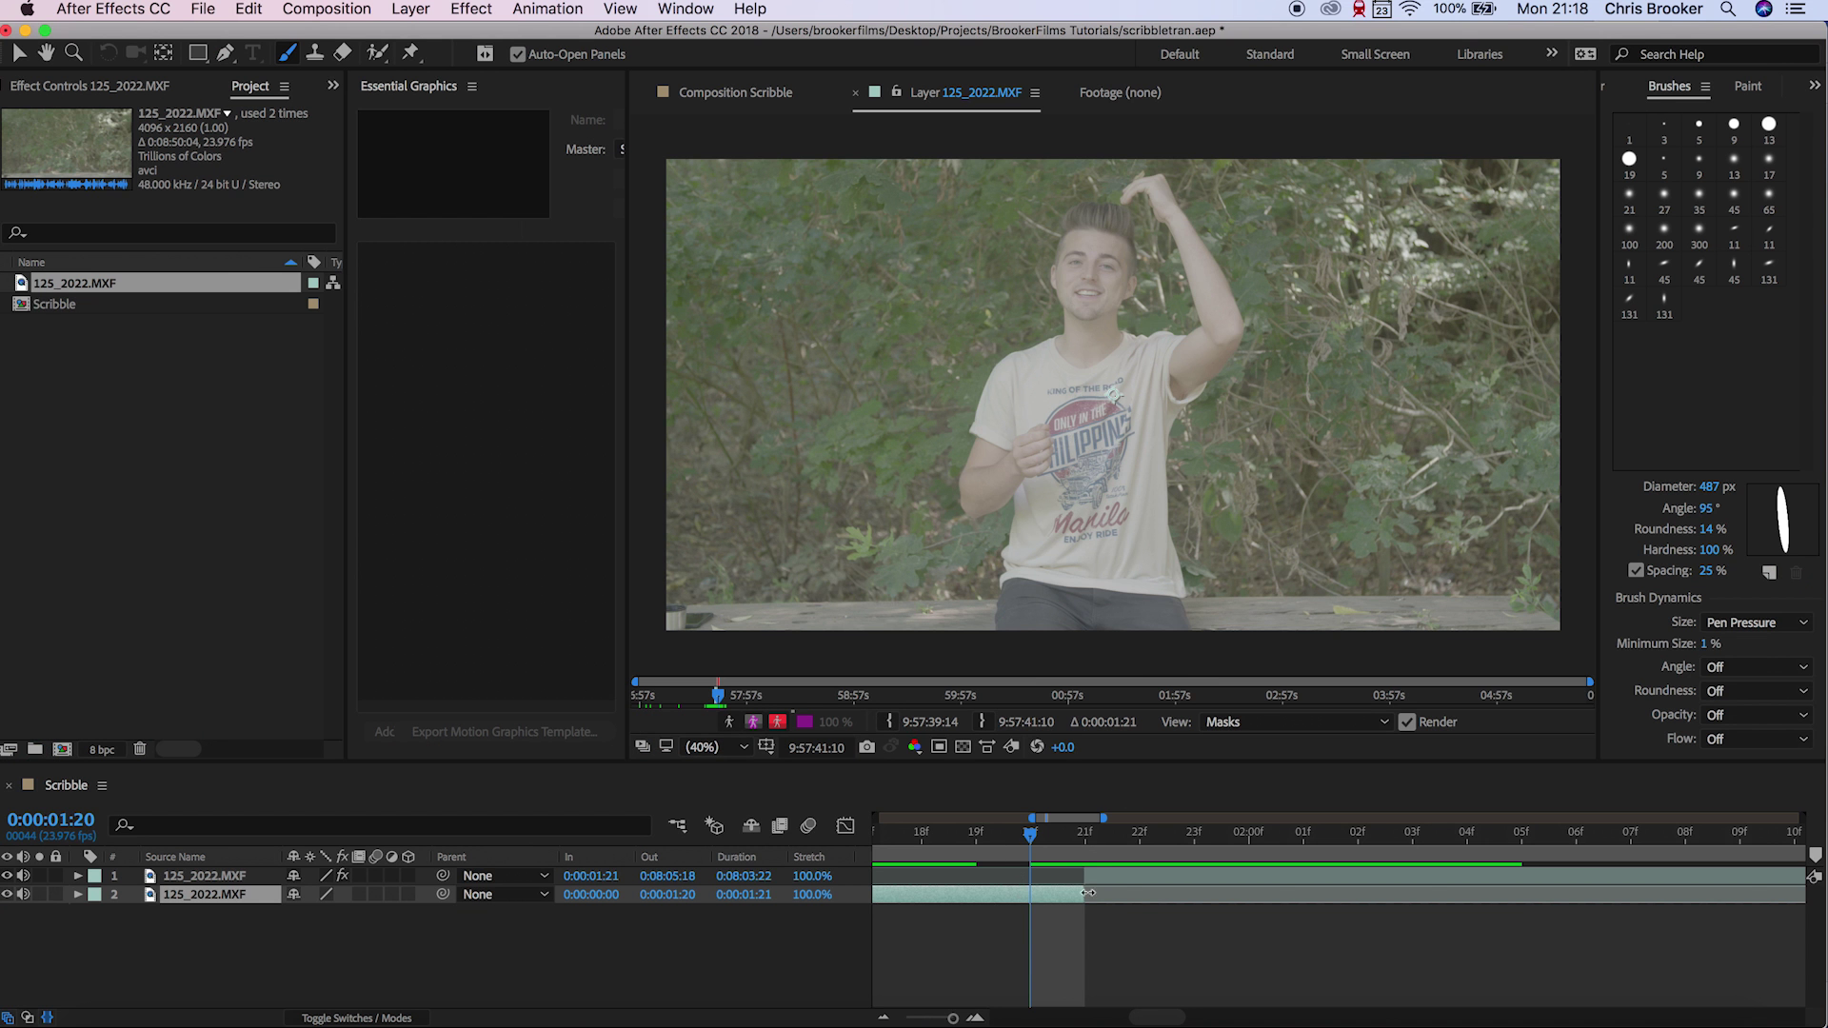
double_click(1053, 899)
drag(1166, 447, 1166, 624)
drag(1095, 219, 1000, 495)
drag(1161, 190, 1199, 400)
click(1031, 838)
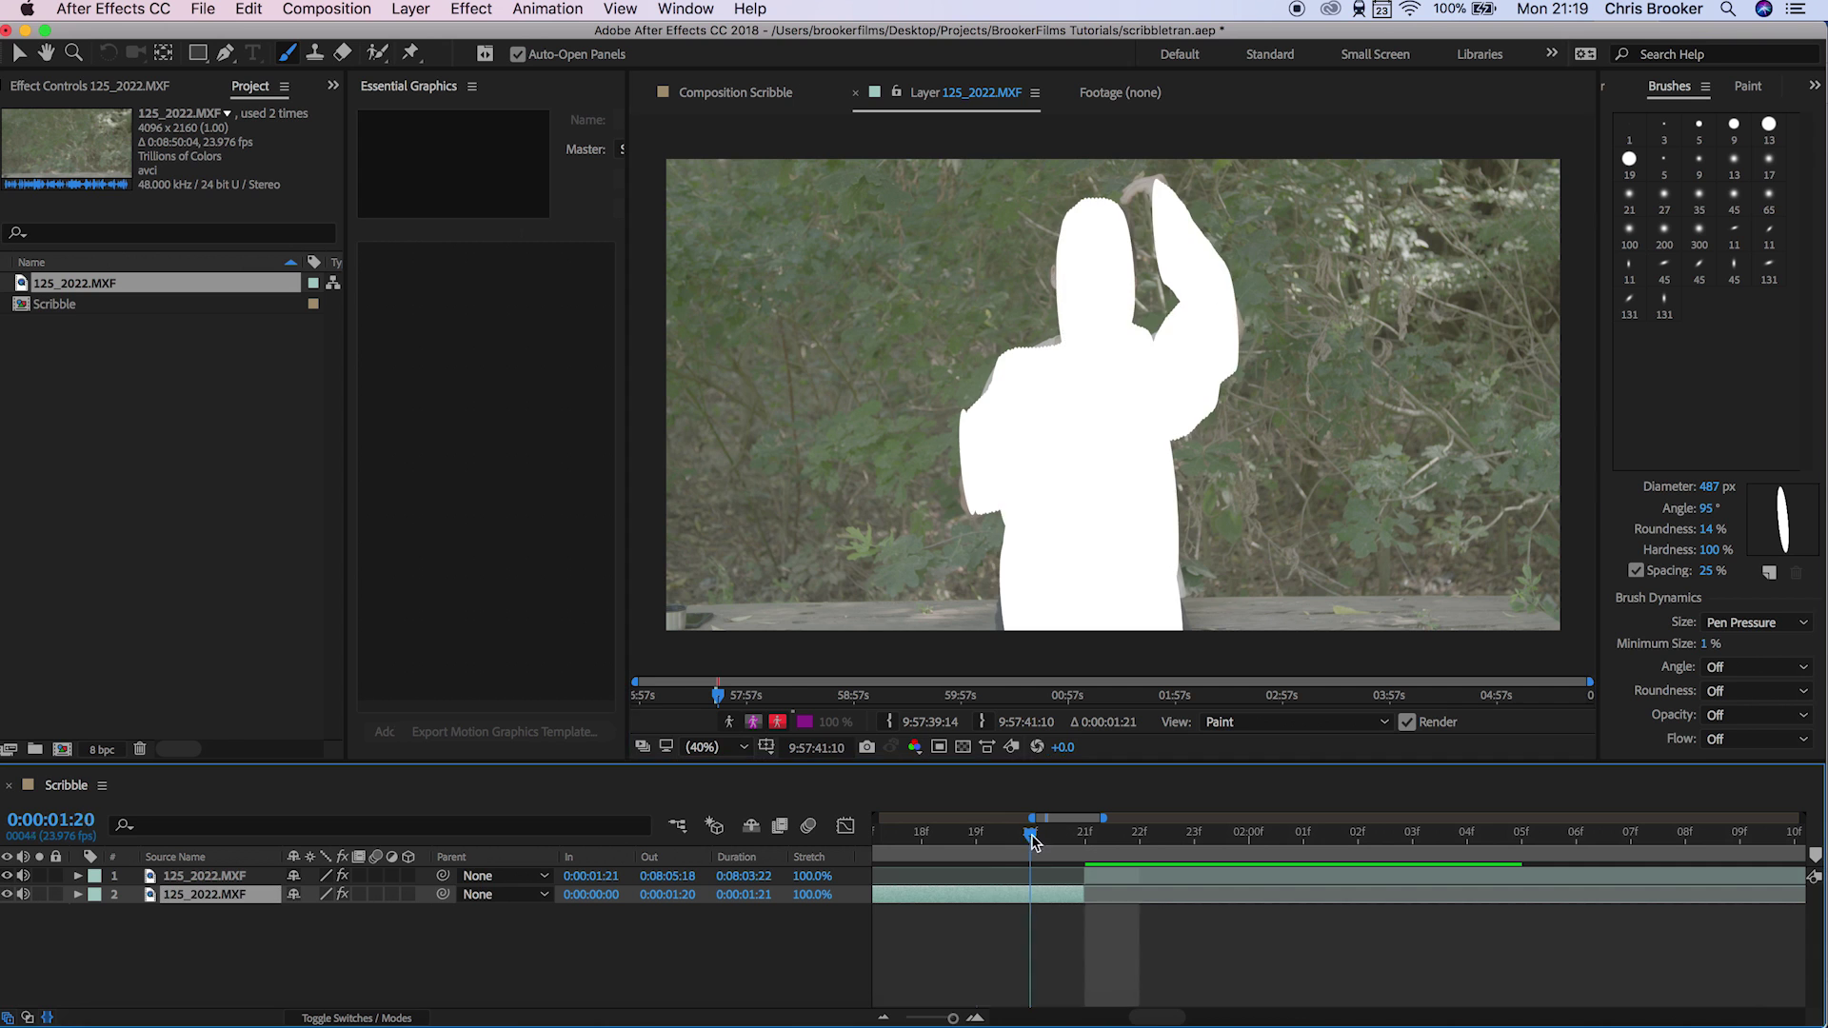
- Paint over the man on frames 0:00:01:19 and 0:00:01:18 of the first clip, reducing the brush diameter to 351 px
drag(1031, 836, 978, 838)
mouse_move(1163, 205)
mouse_down()
mouse_move(1199, 347)
mouse_move(980, 476)
mouse_move(1166, 613)
mouse_up()
click(944, 842)
drag(1152, 342, 1150, 614)
drag(1018, 610, 1125, 256)
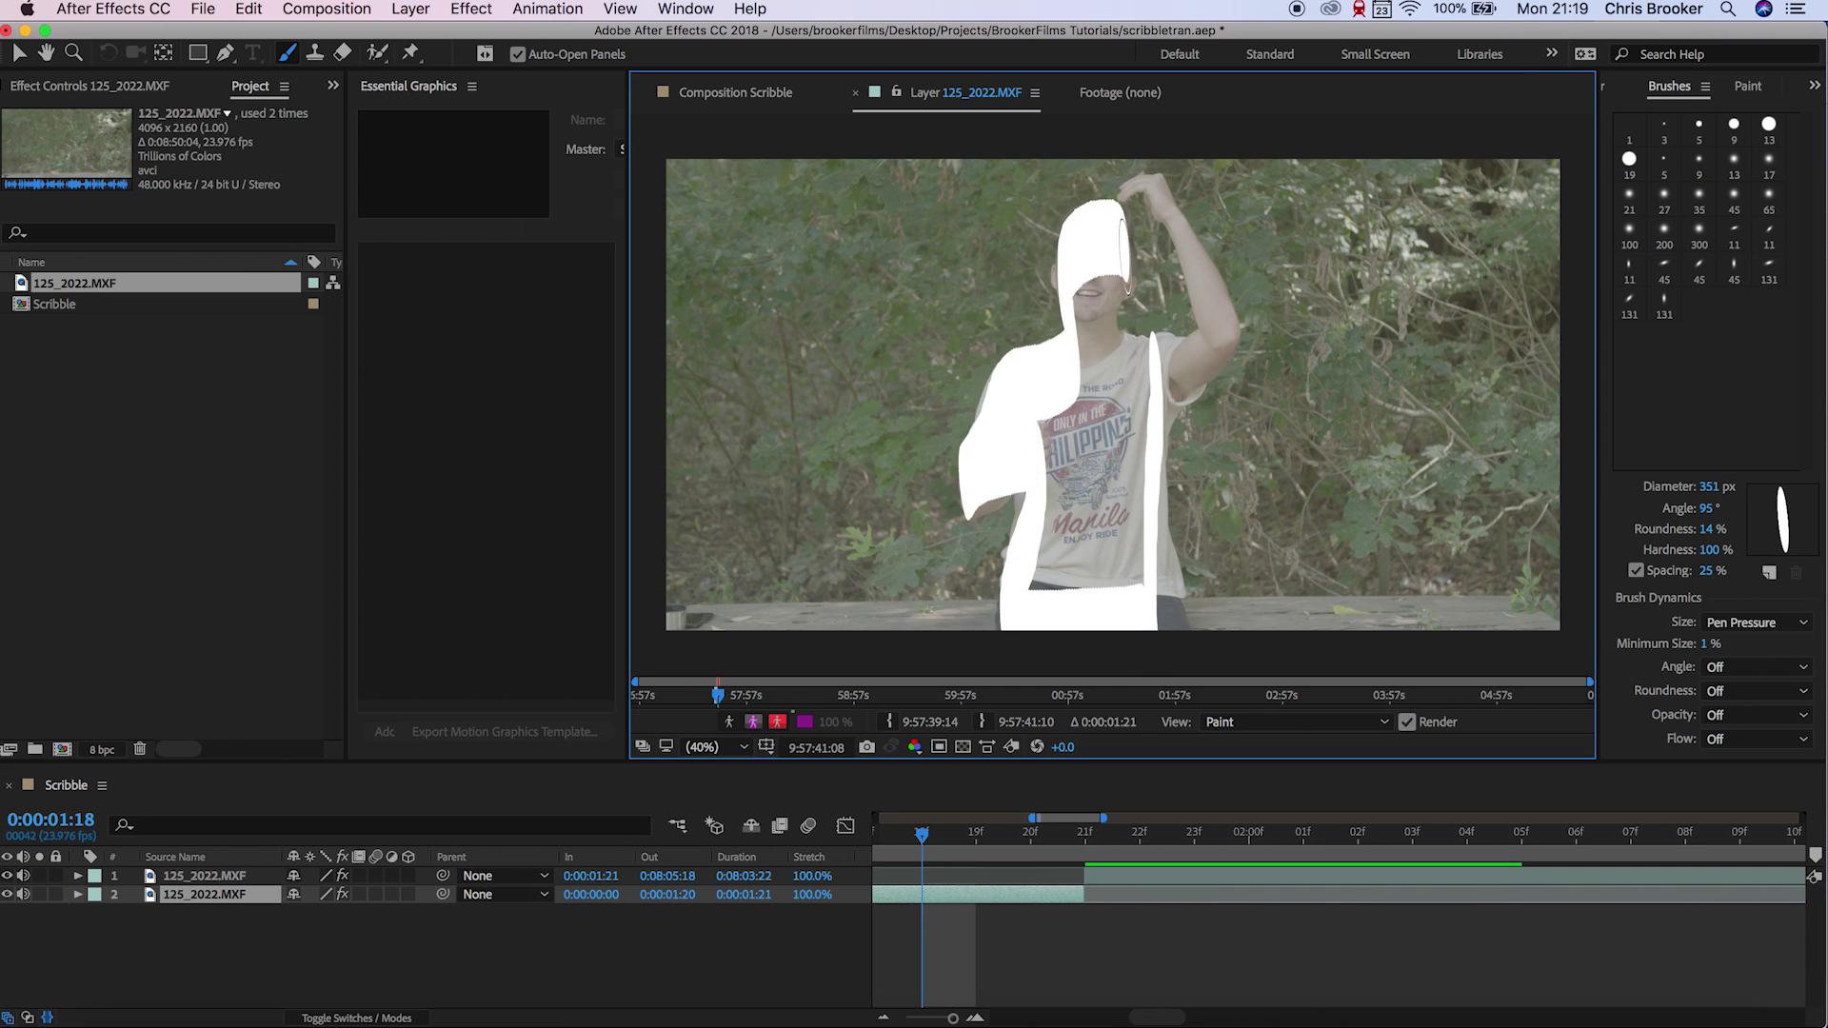
- Step back to frame 0:00:01:15 of the first clip and paint white strokes over the man's torso and arm
key(Page_Up)
key(Page_Up)
key(Page_Up)
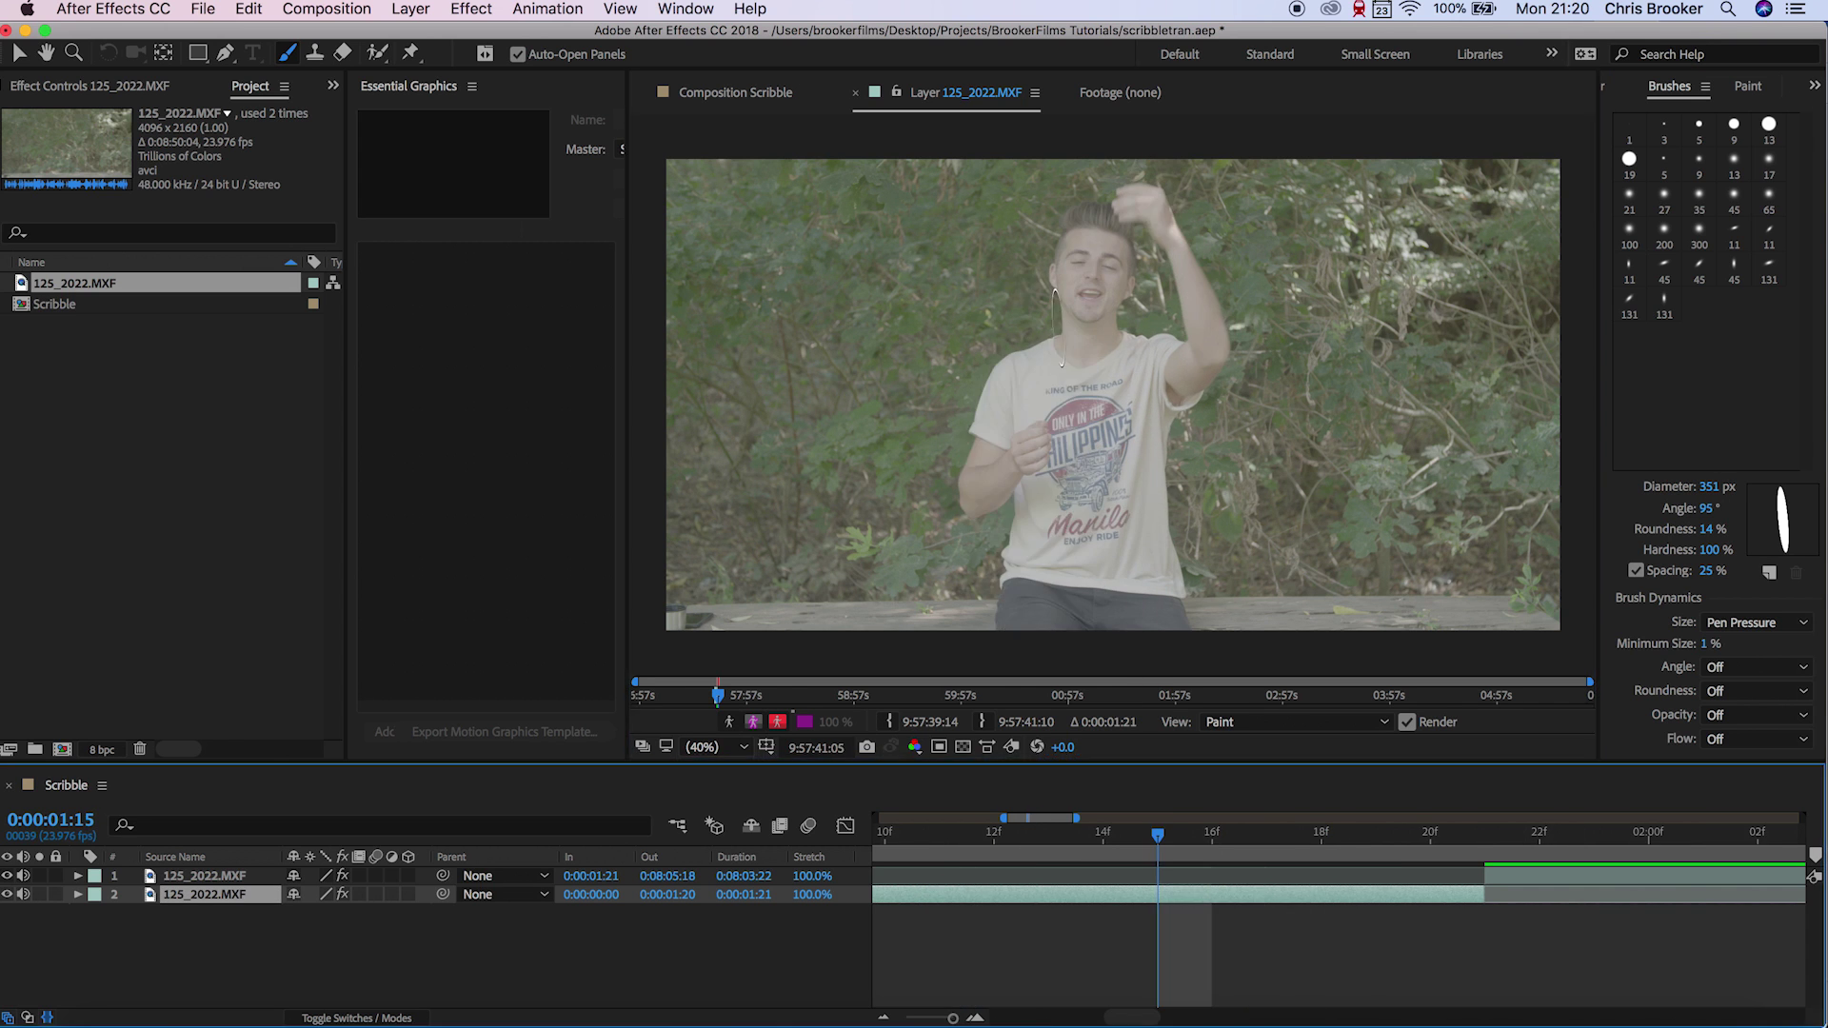
drag(1058, 327, 1060, 595)
drag(1042, 381, 980, 481)
- Check the painted frames of both clips around the cut in the Scribble composition
click(1101, 838)
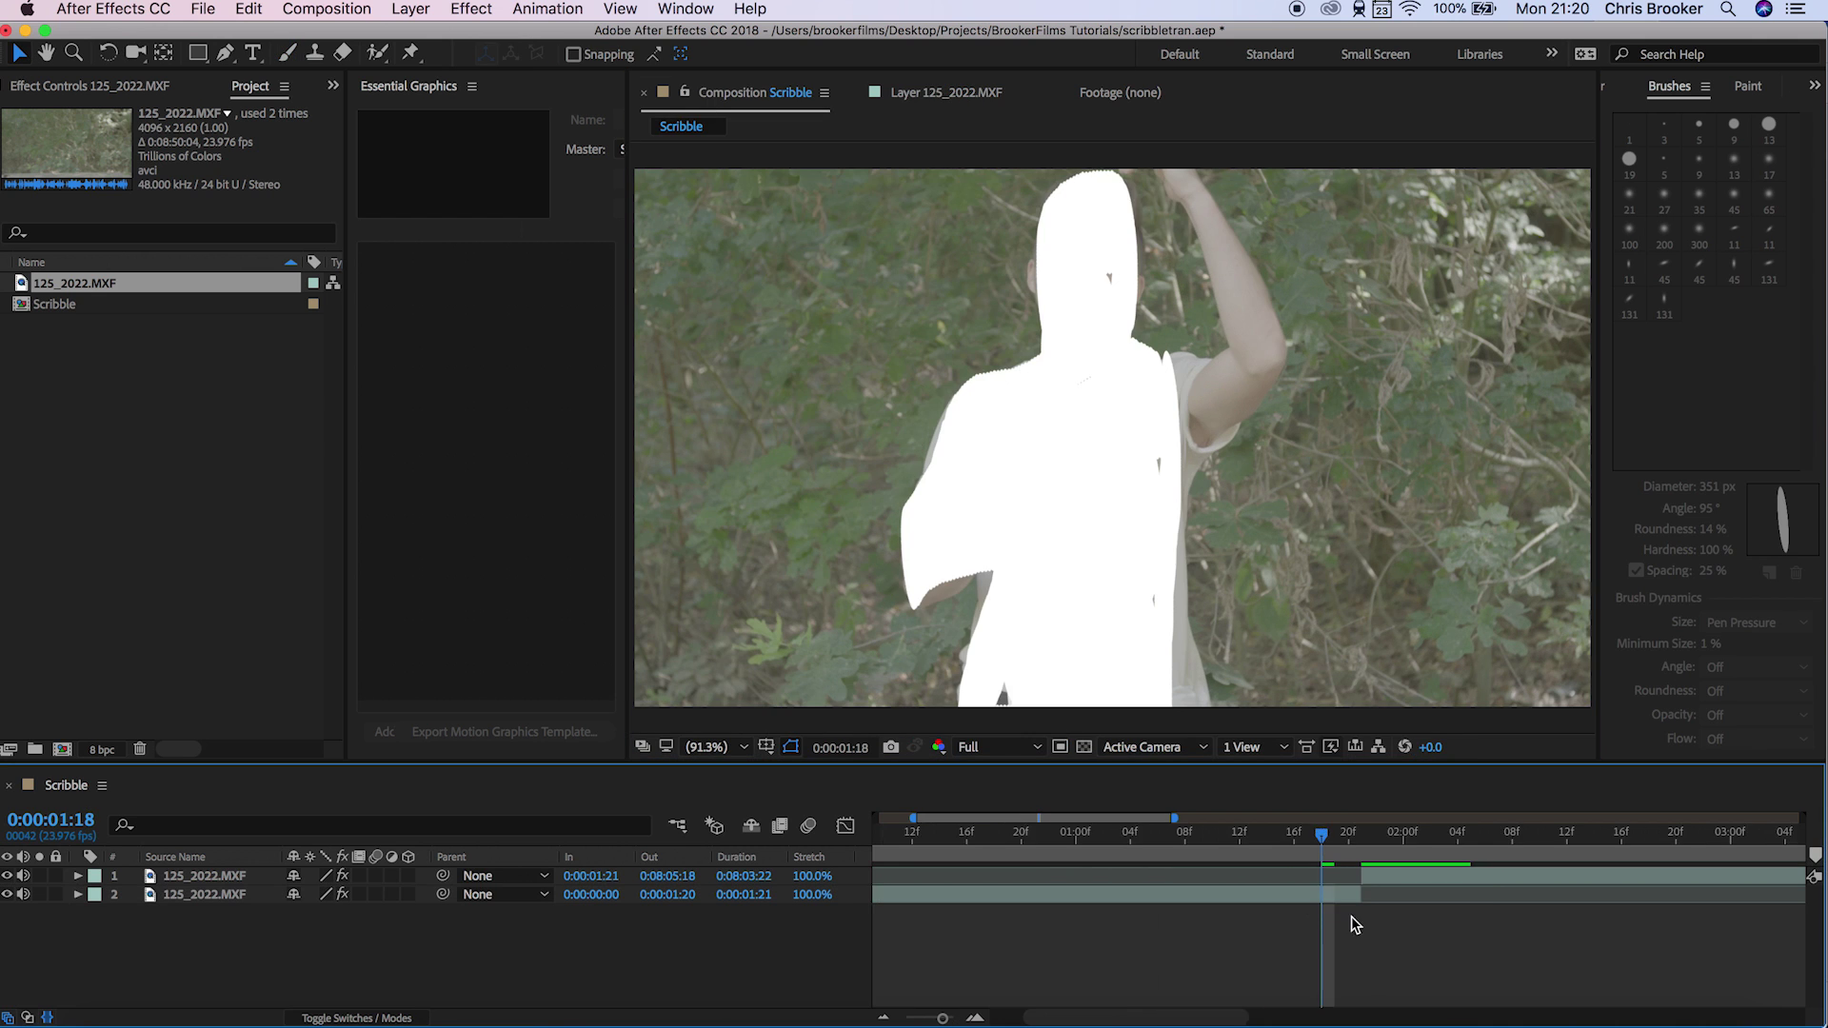
scroll(1351, 916, down, 2)
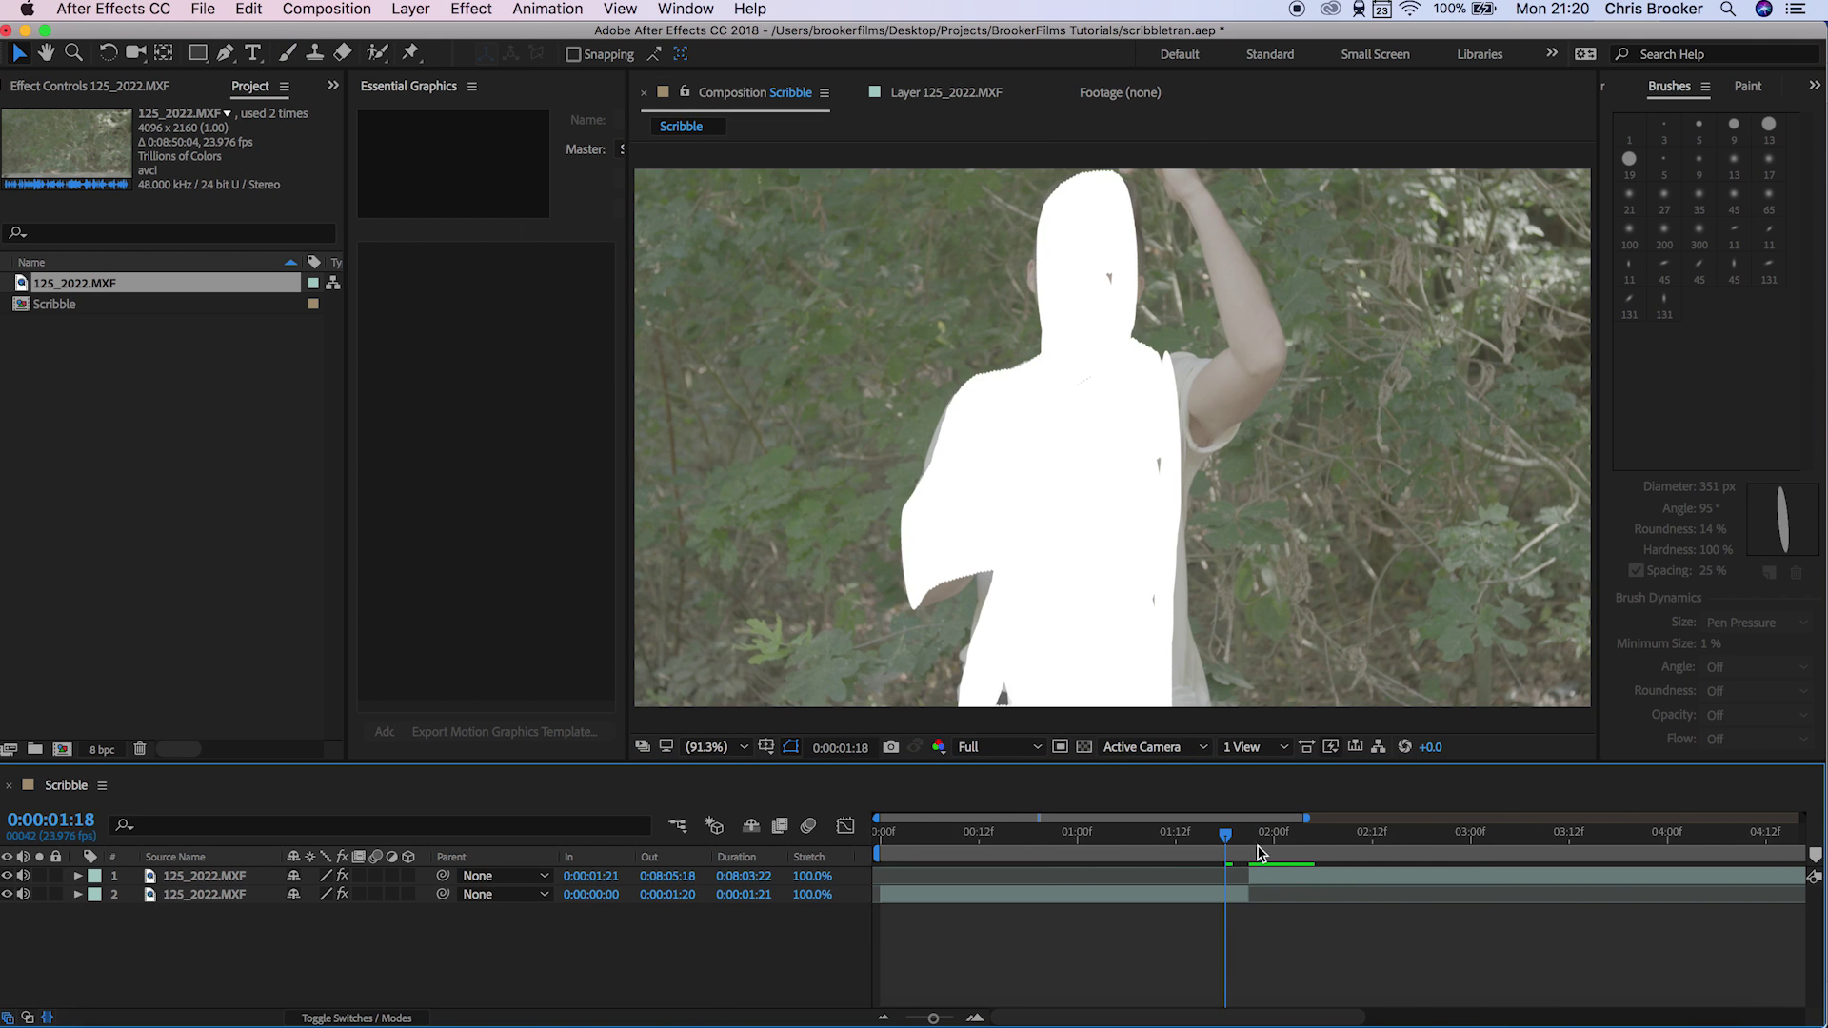
mouse_move(1259, 850)
mouse_down()
mouse_move(1141, 848)
mouse_move(1285, 841)
mouse_move(1179, 859)
mouse_move(1243, 853)
mouse_up()
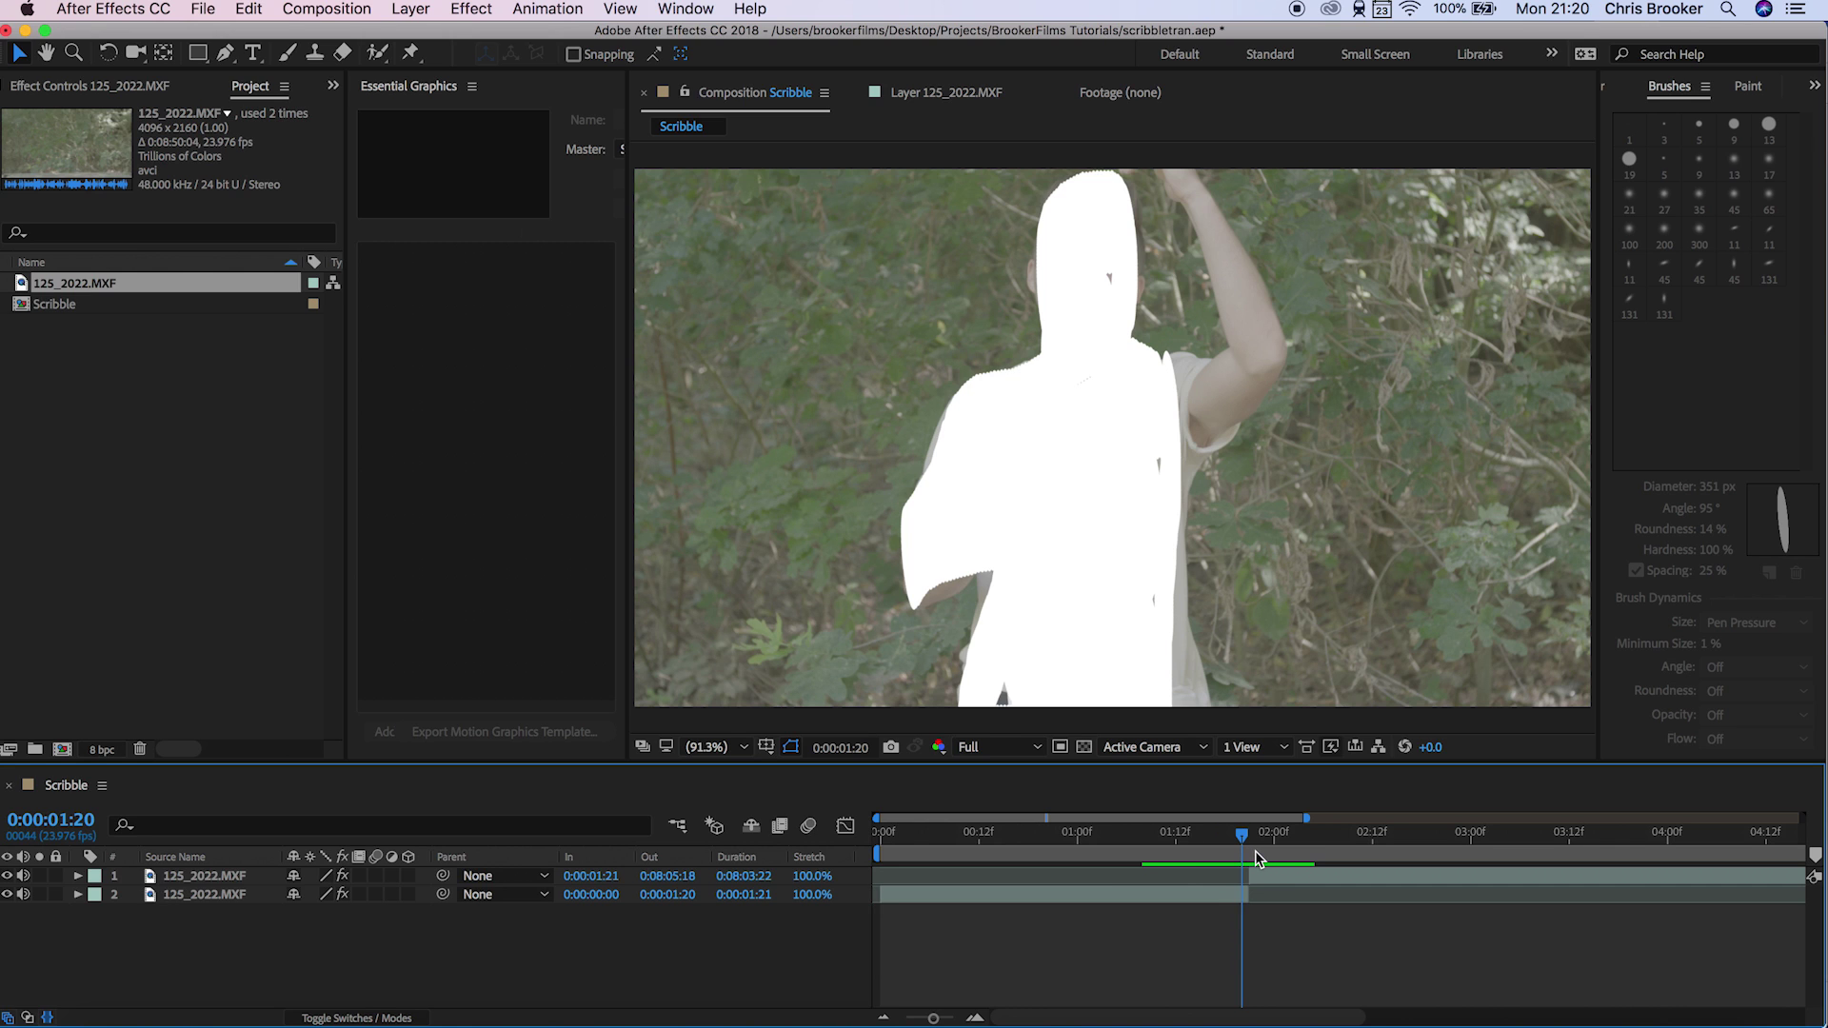
- Create a white 1920 × 1080 px solid layer above both clips in the Scribble composition
click(1258, 852)
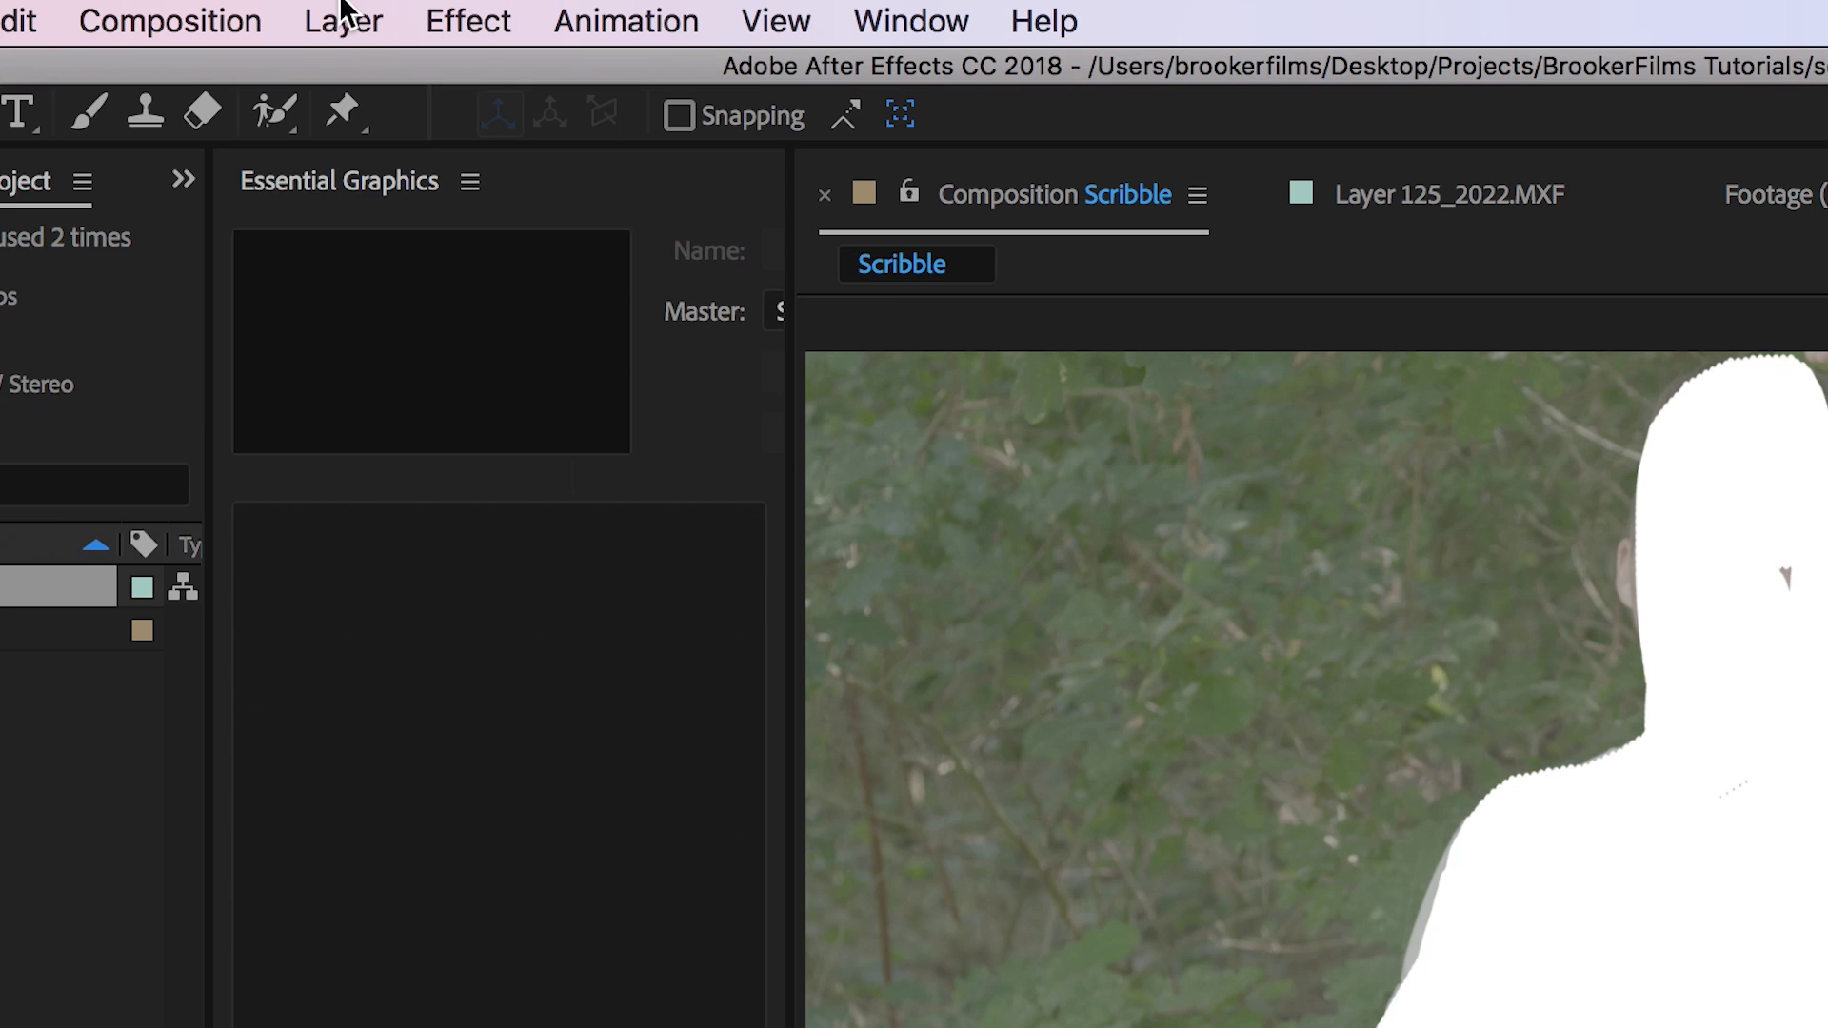
click(385, 38)
mouse_move(518, 69)
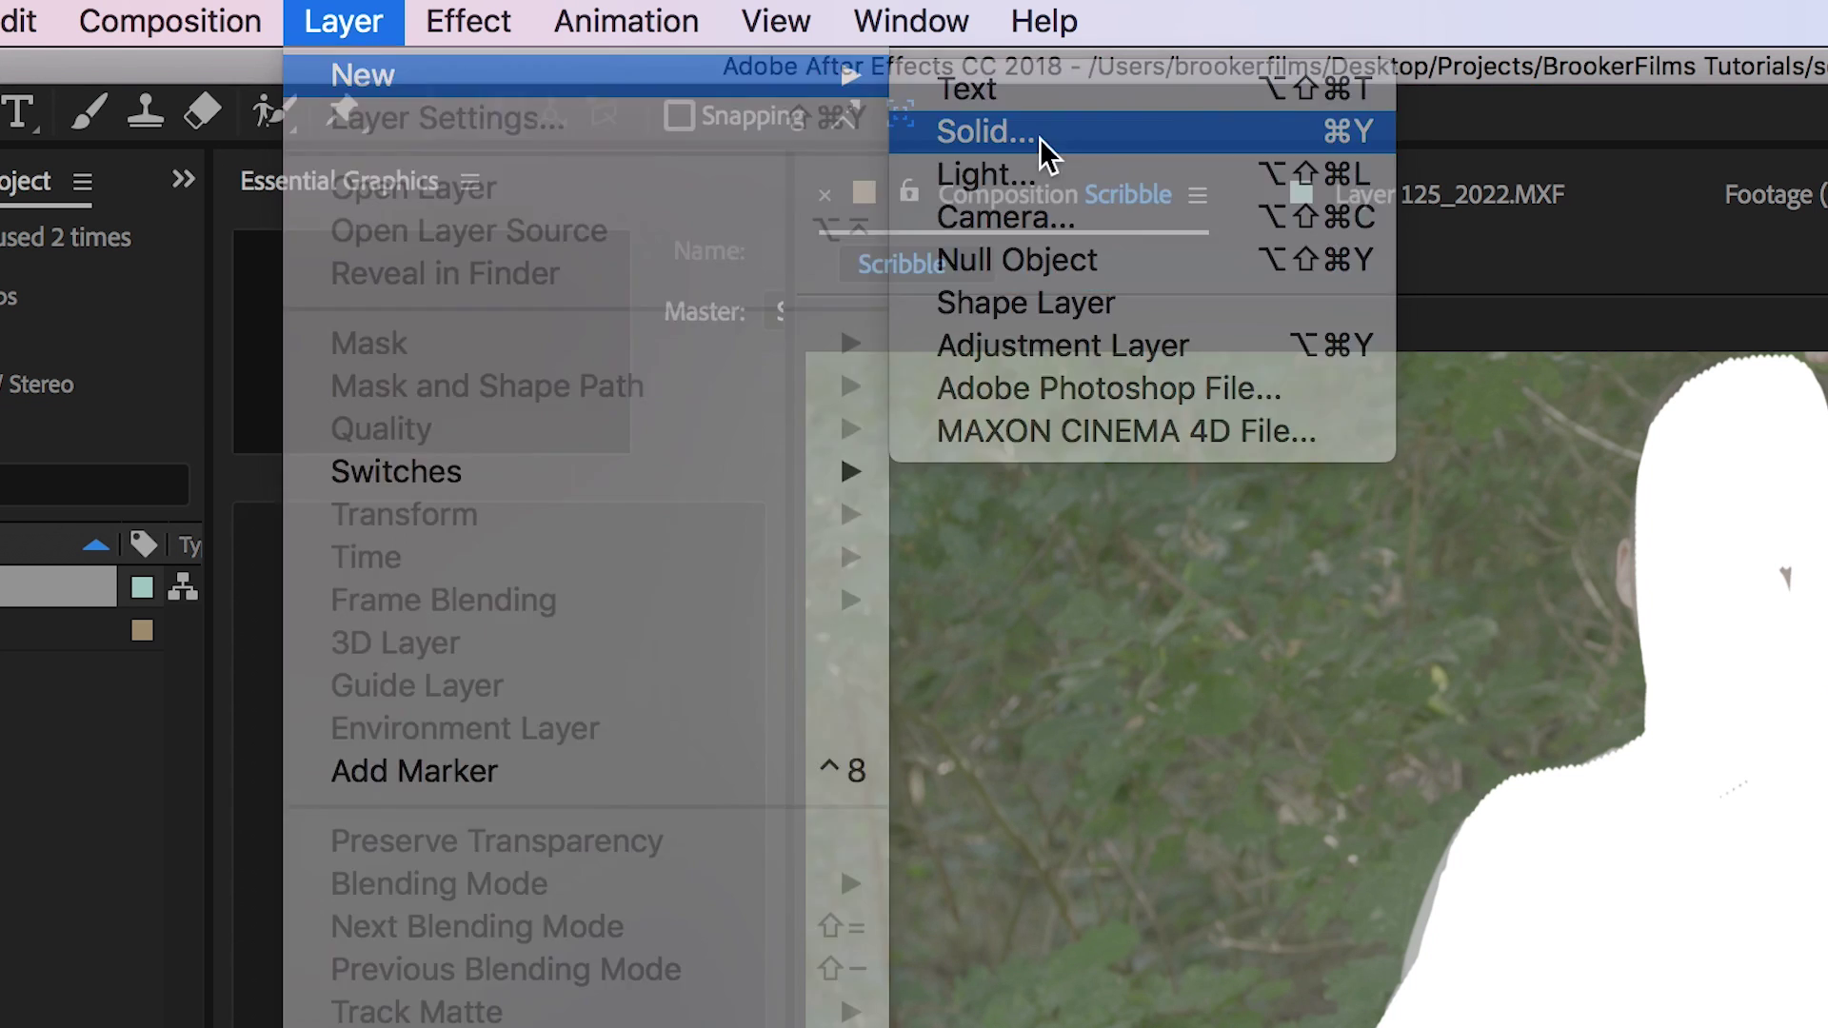
click(986, 131)
click(363, 461)
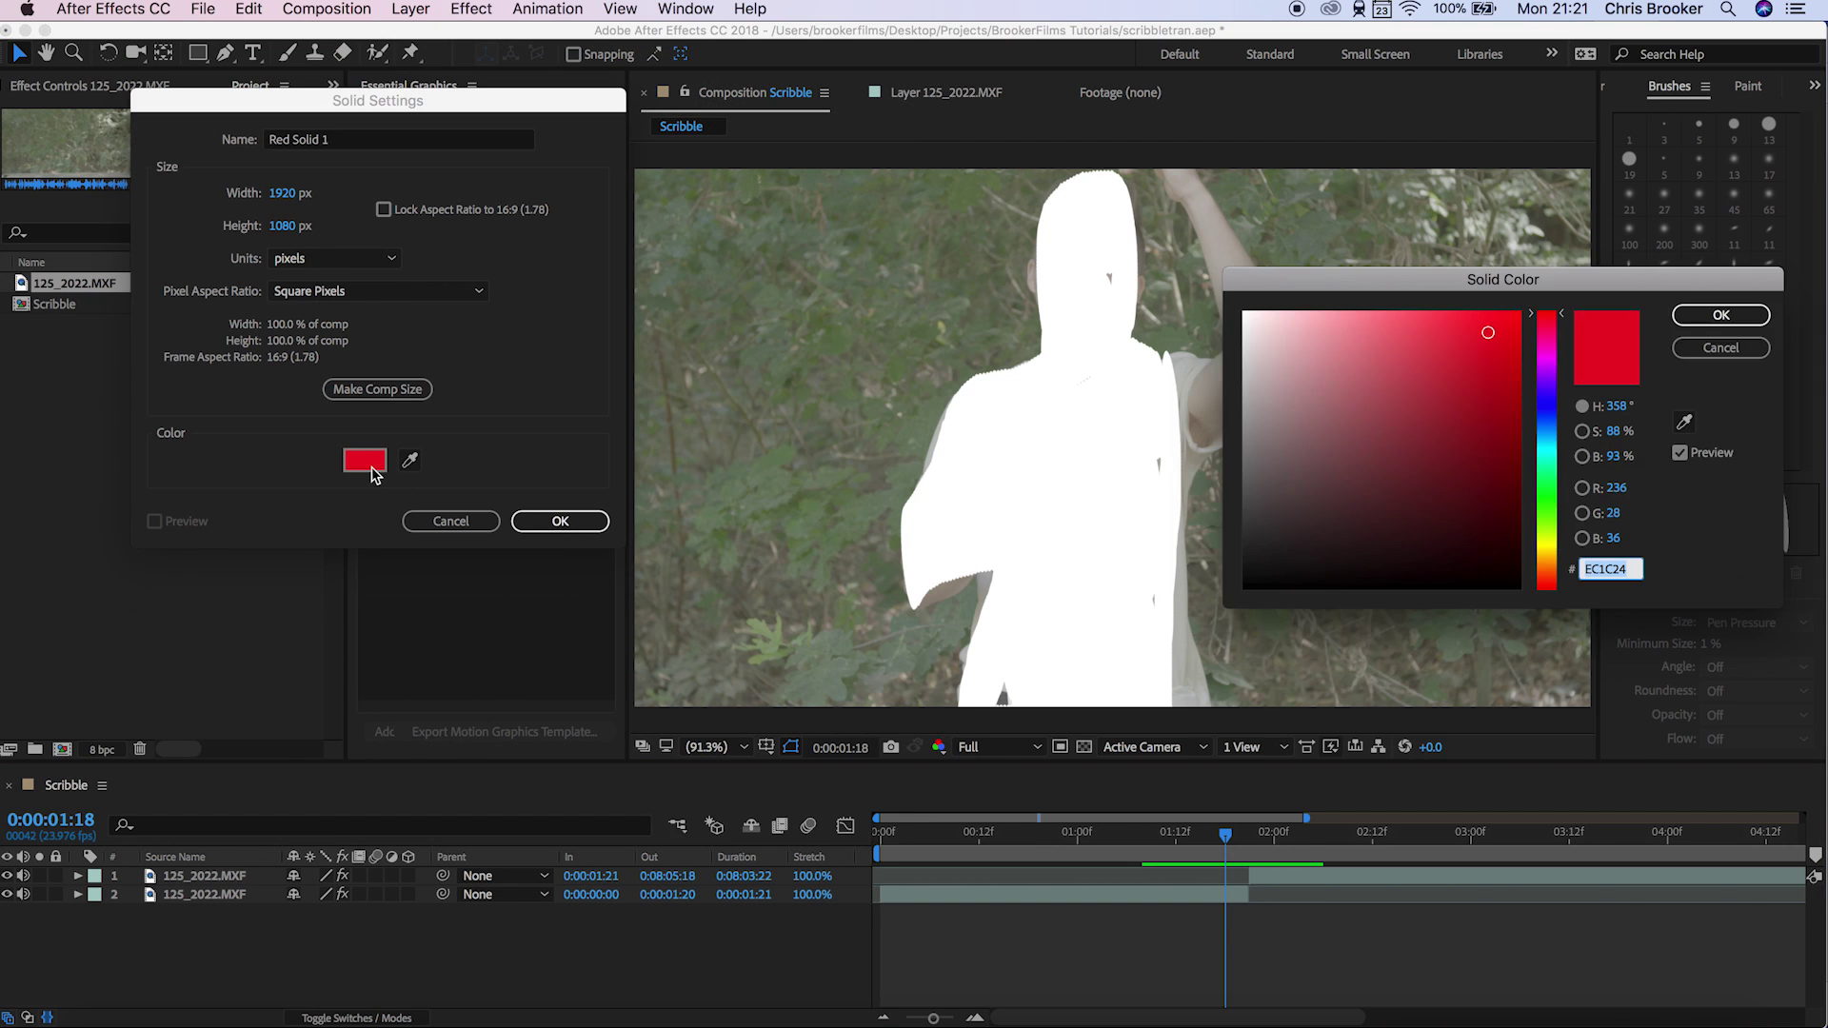
drag(1271, 381, 1176, 284)
click(1678, 324)
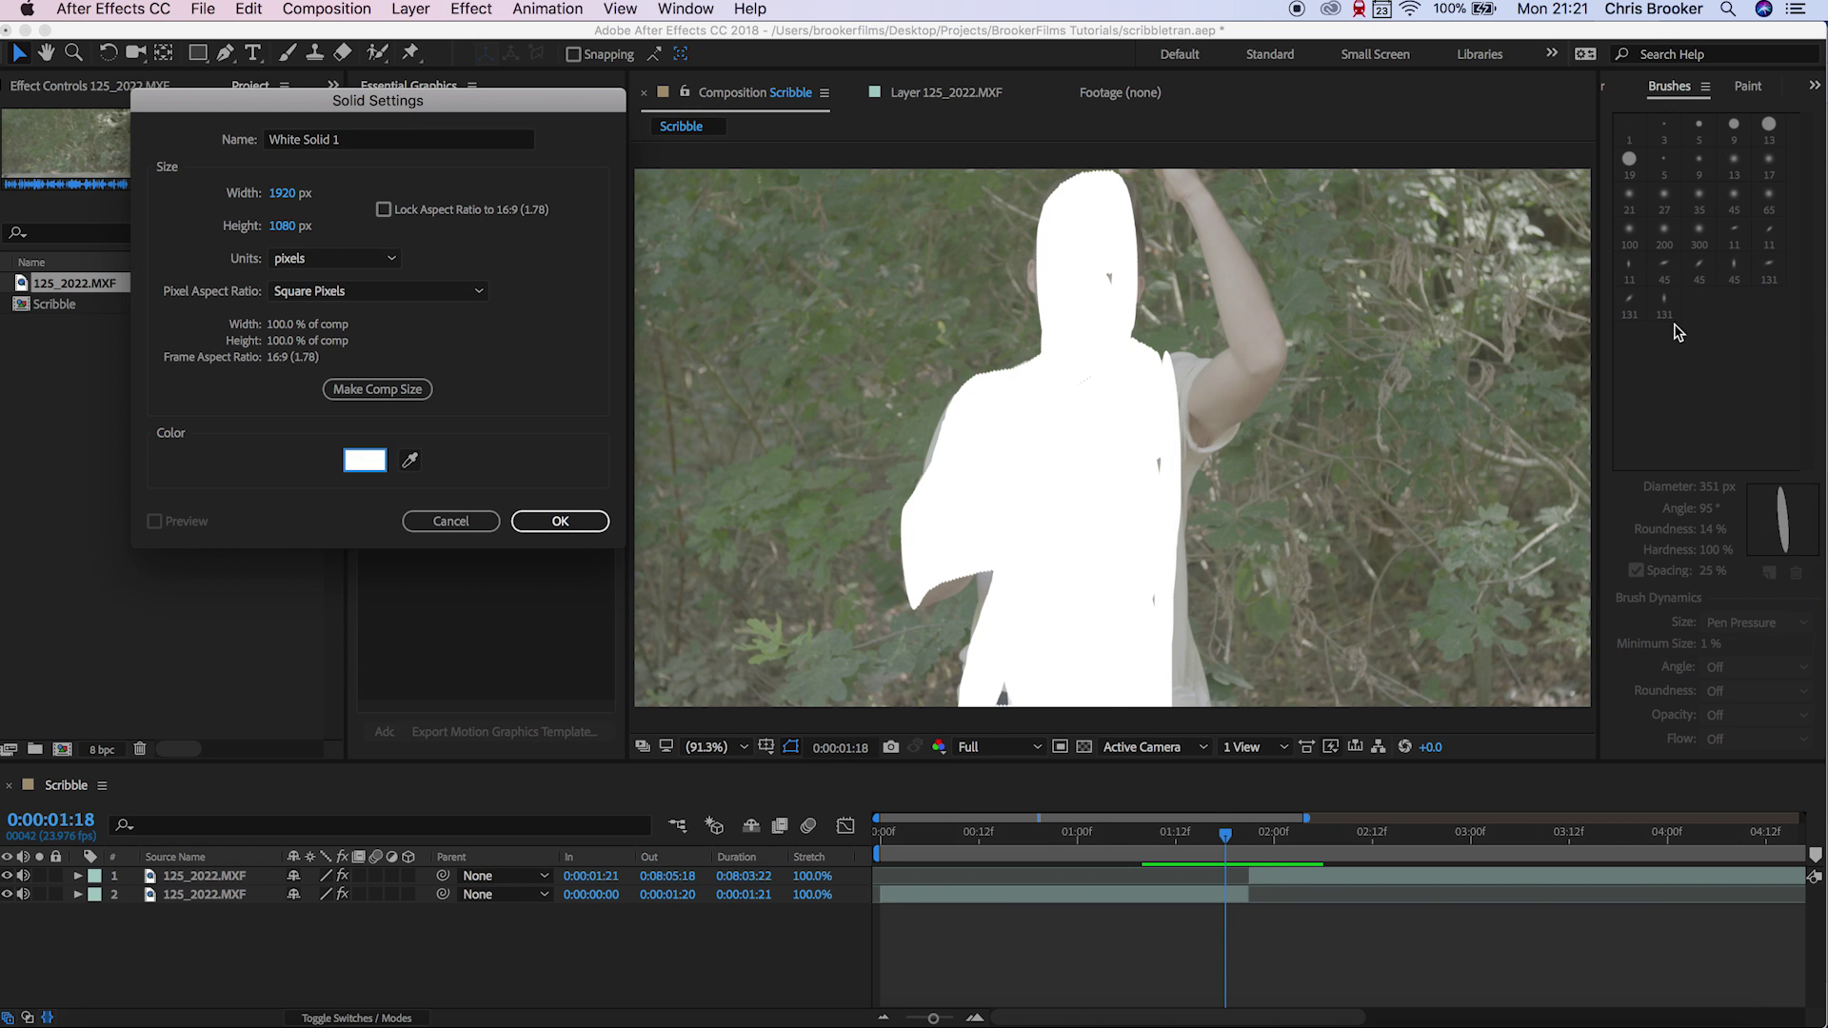
click(574, 522)
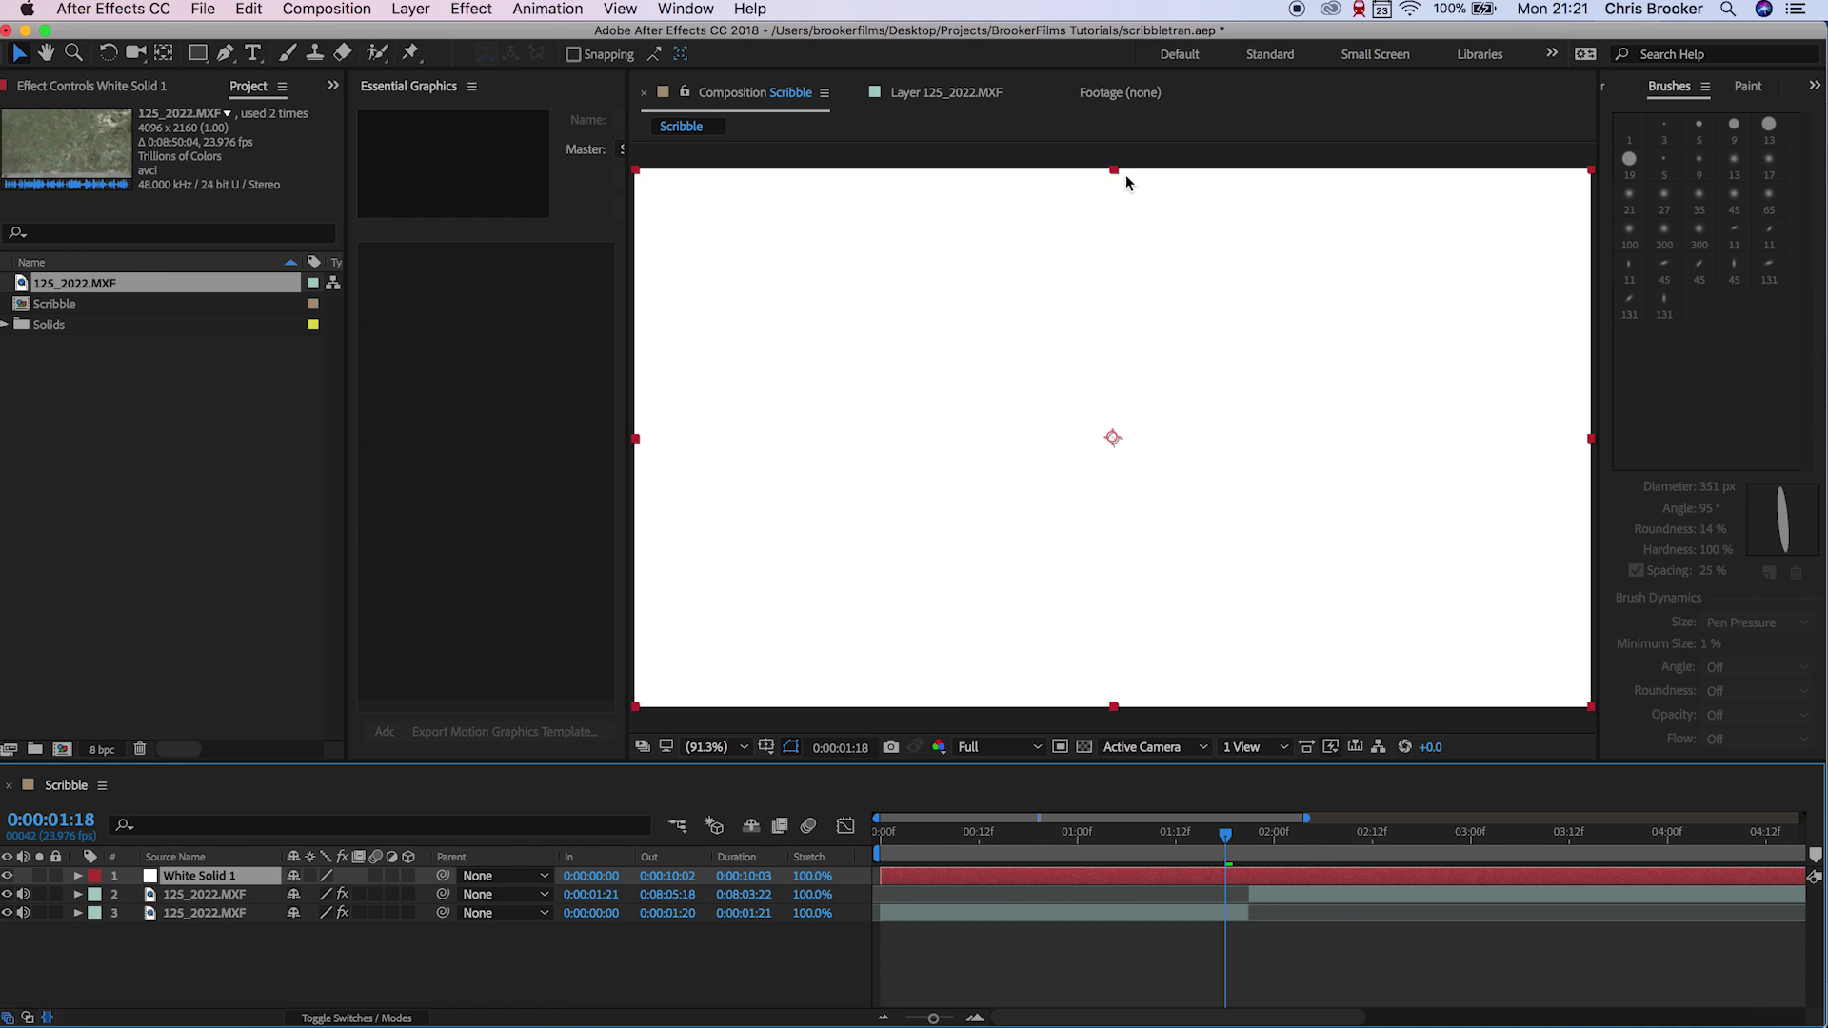
- Squash the white solid into a thin horizontal bar with an unlinked scale of 60% width and 1% height
drag(1113, 170, 1137, 444)
key(s)
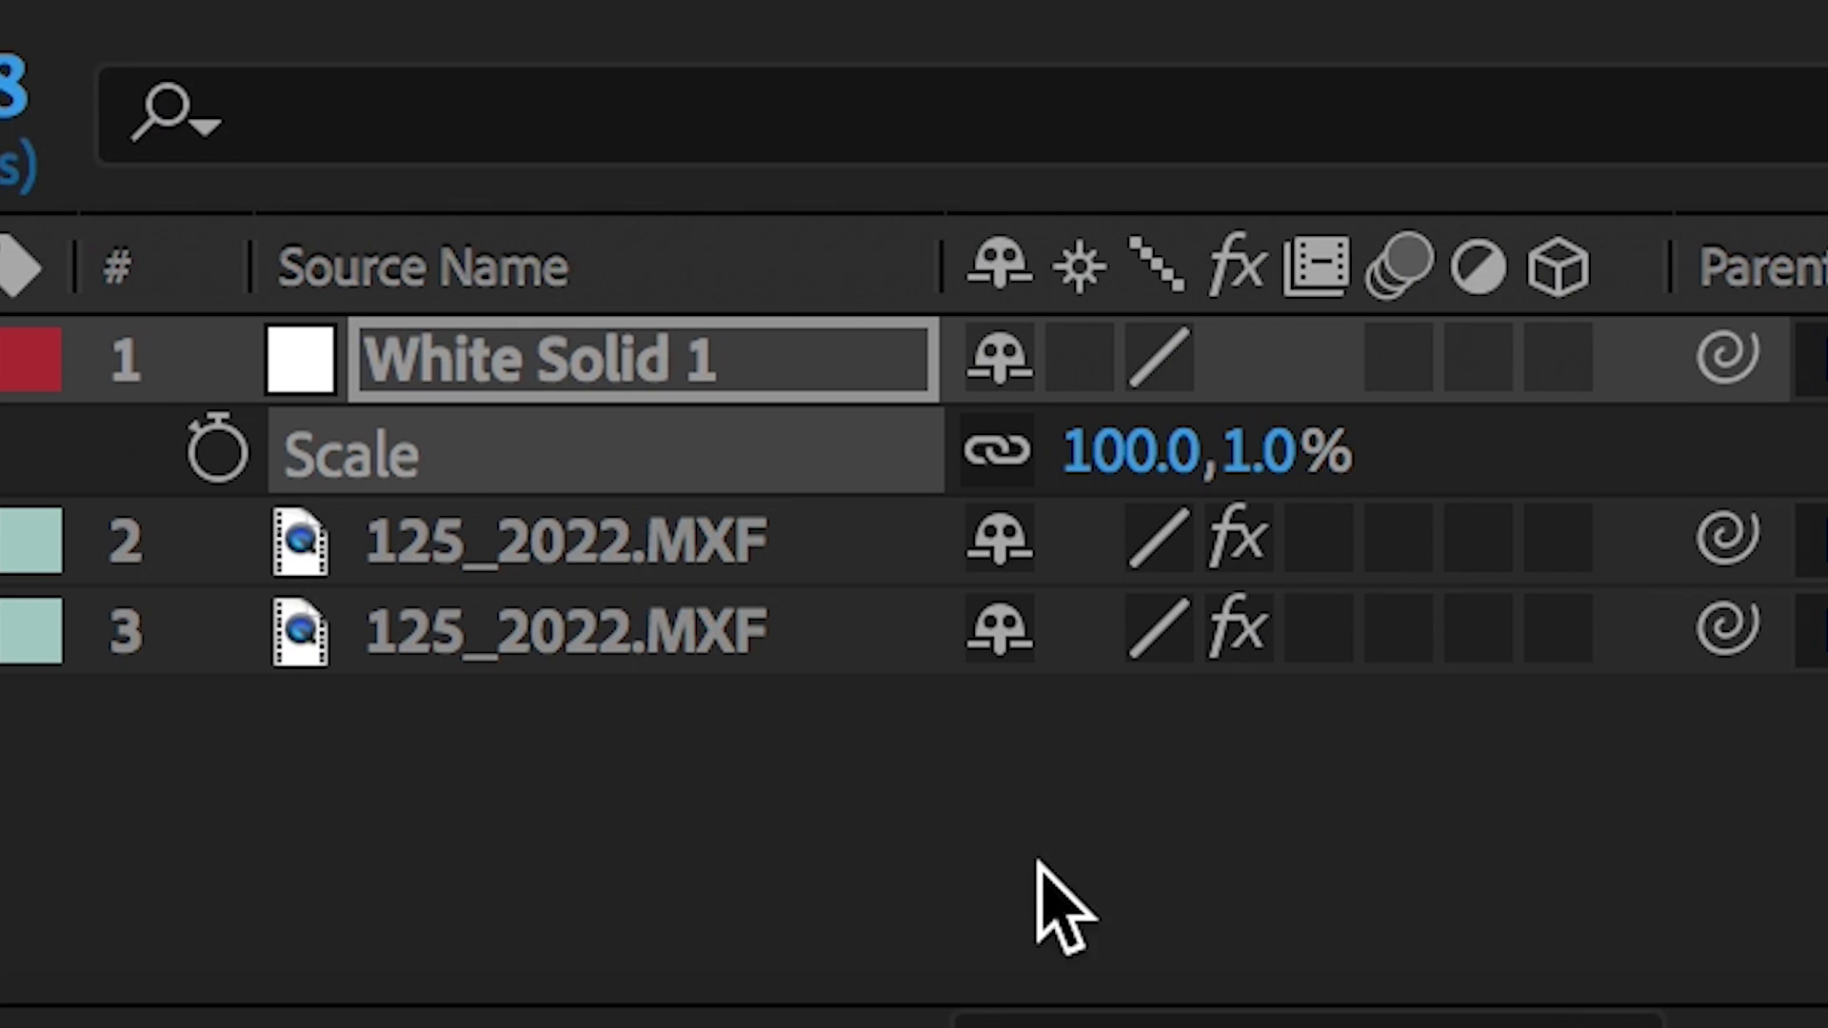
click(294, 895)
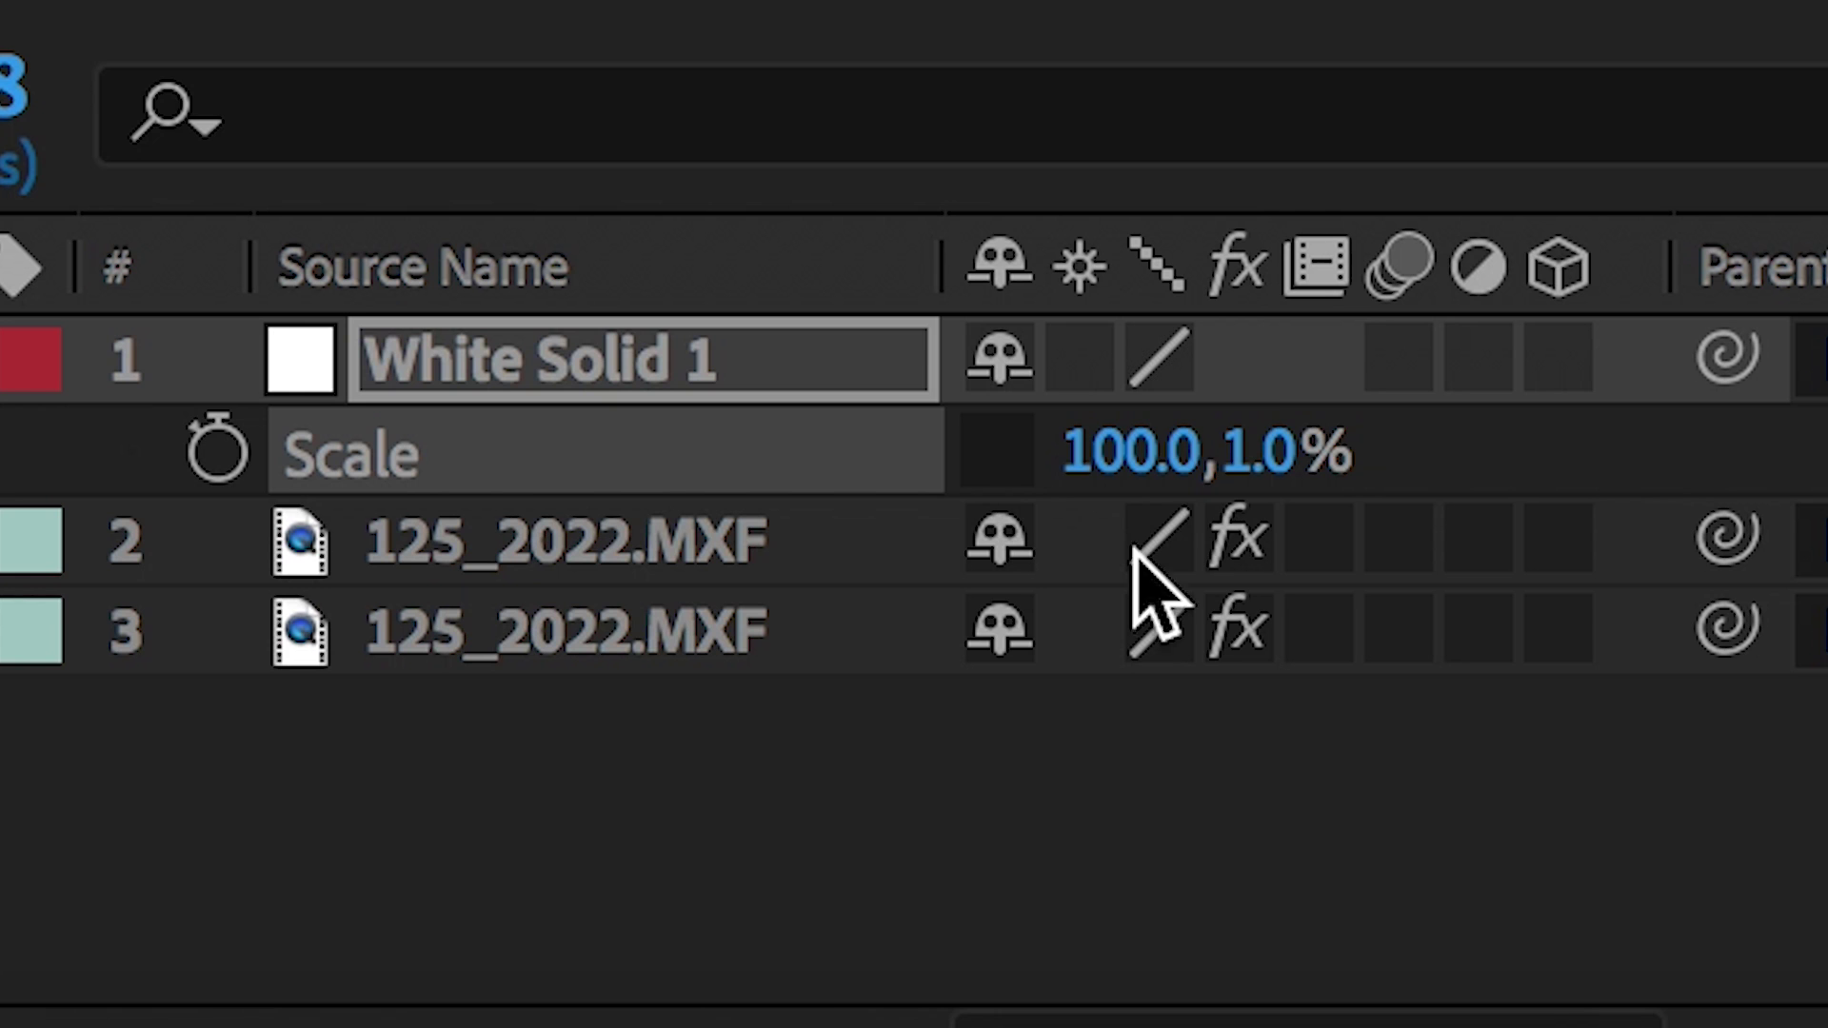
click(1128, 459)
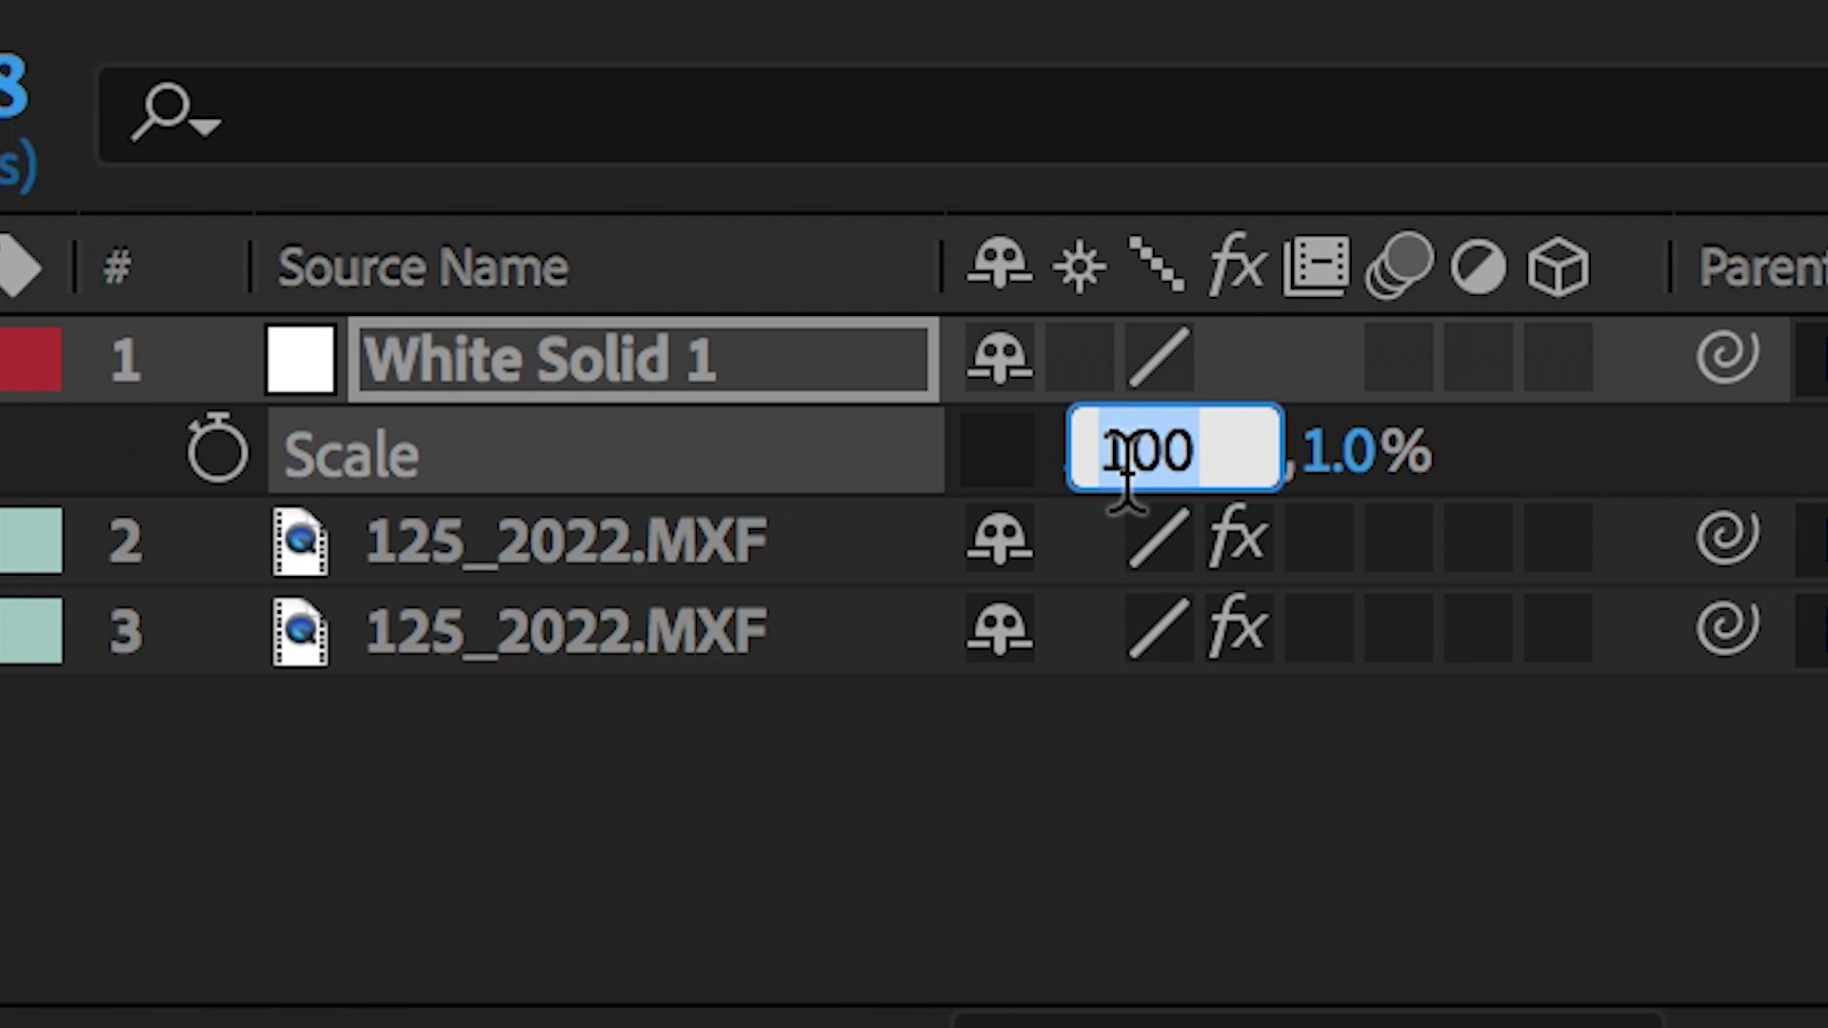
text(5)
text(0)
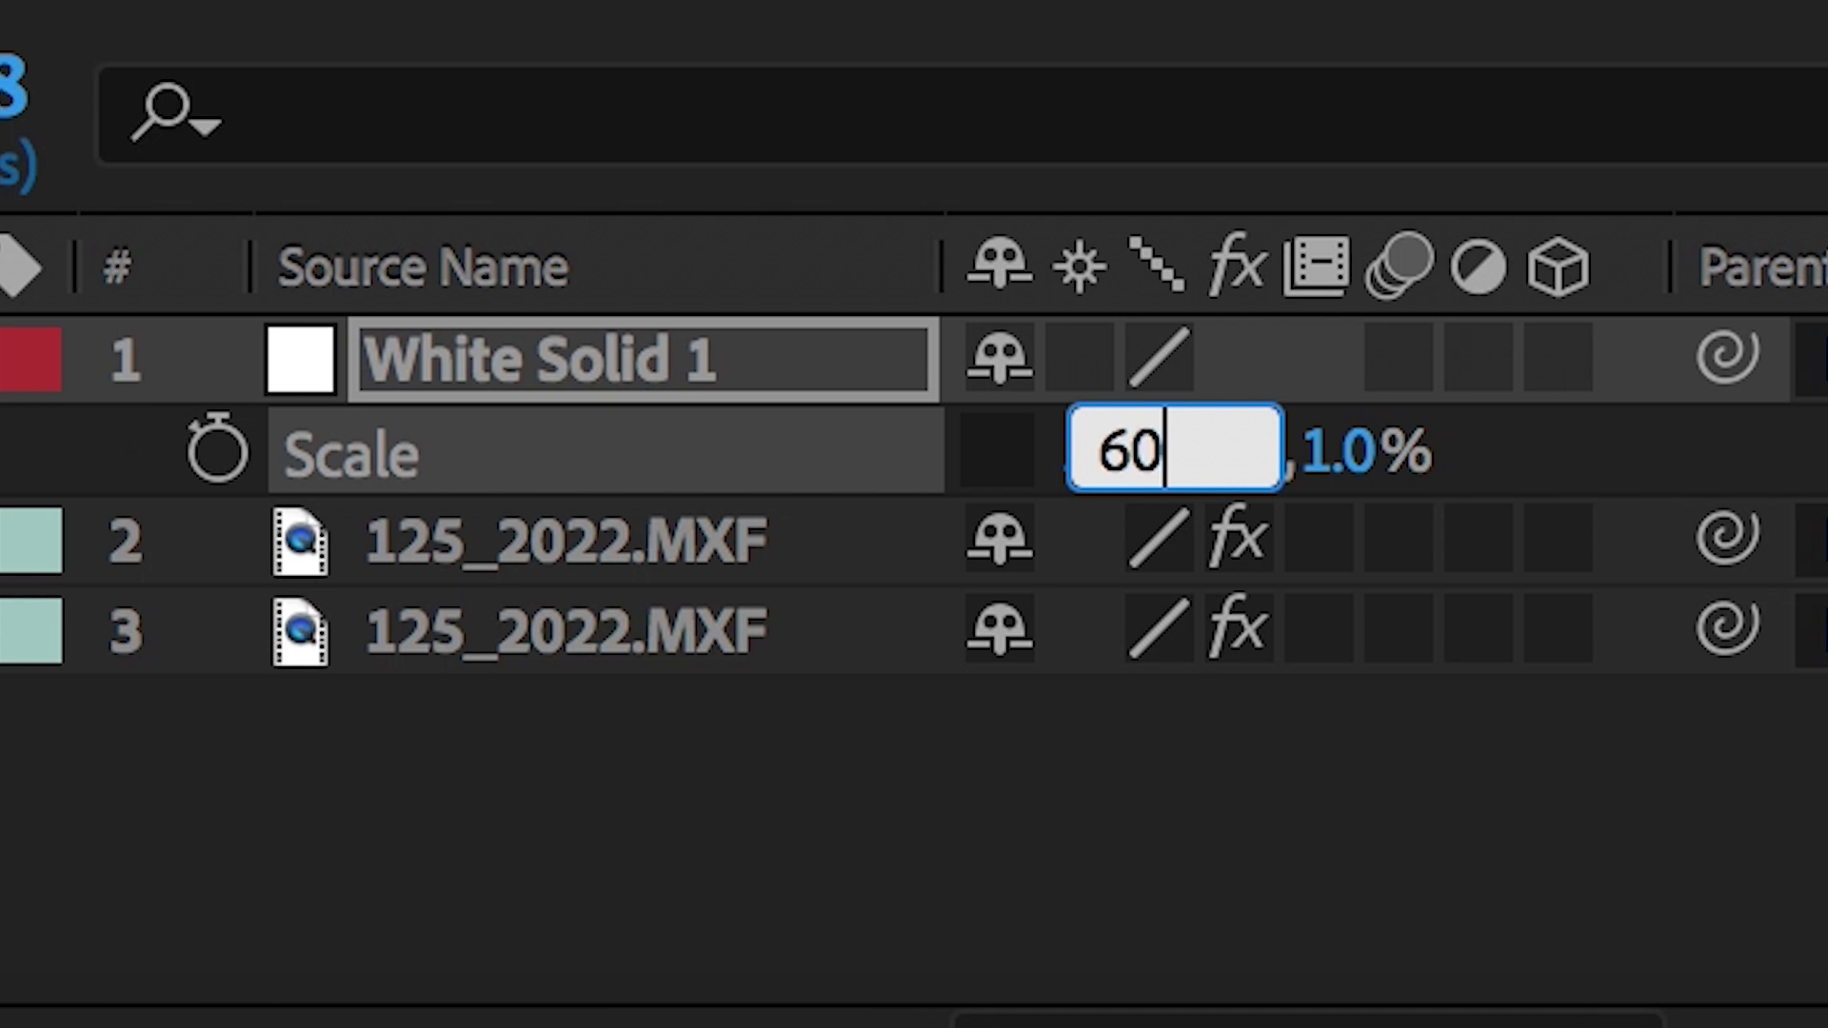
key(Return)
- Rotate the thin white bar clockwise so it slopes diagonally down to the right
key(r)
drag(1142, 455, 1254, 442)
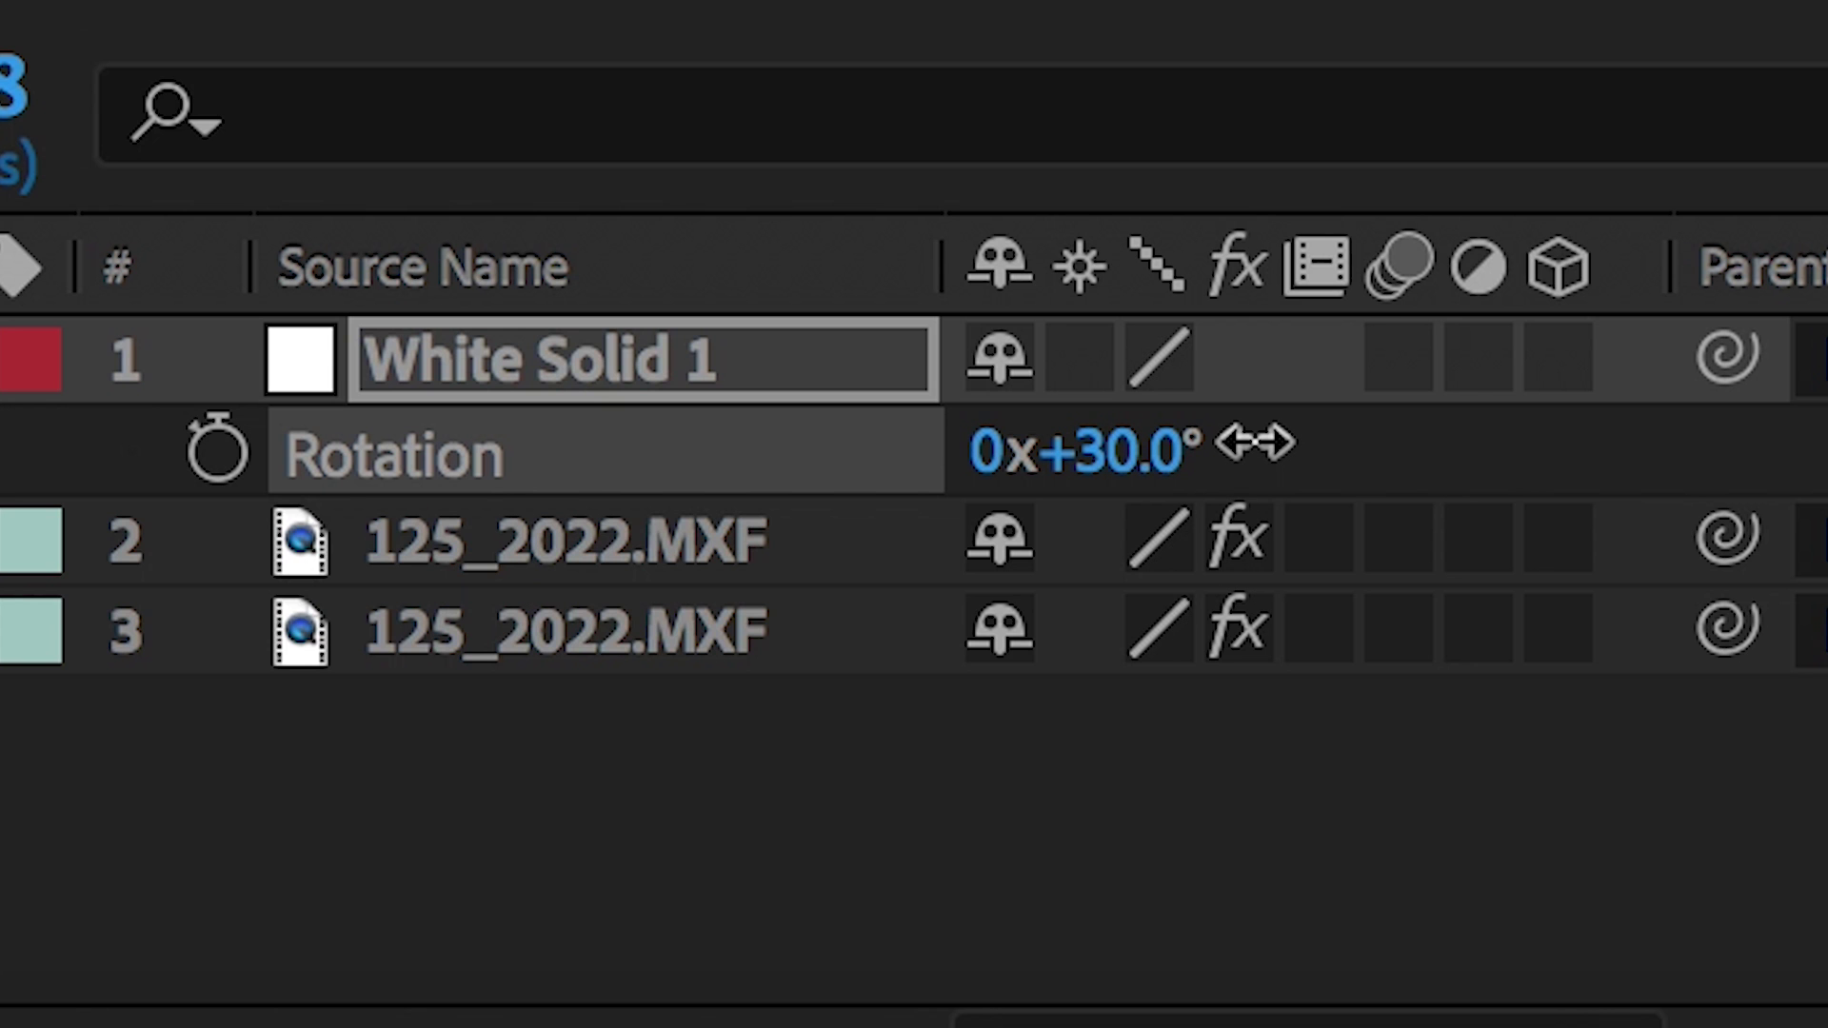
drag(1271, 443, 1280, 445)
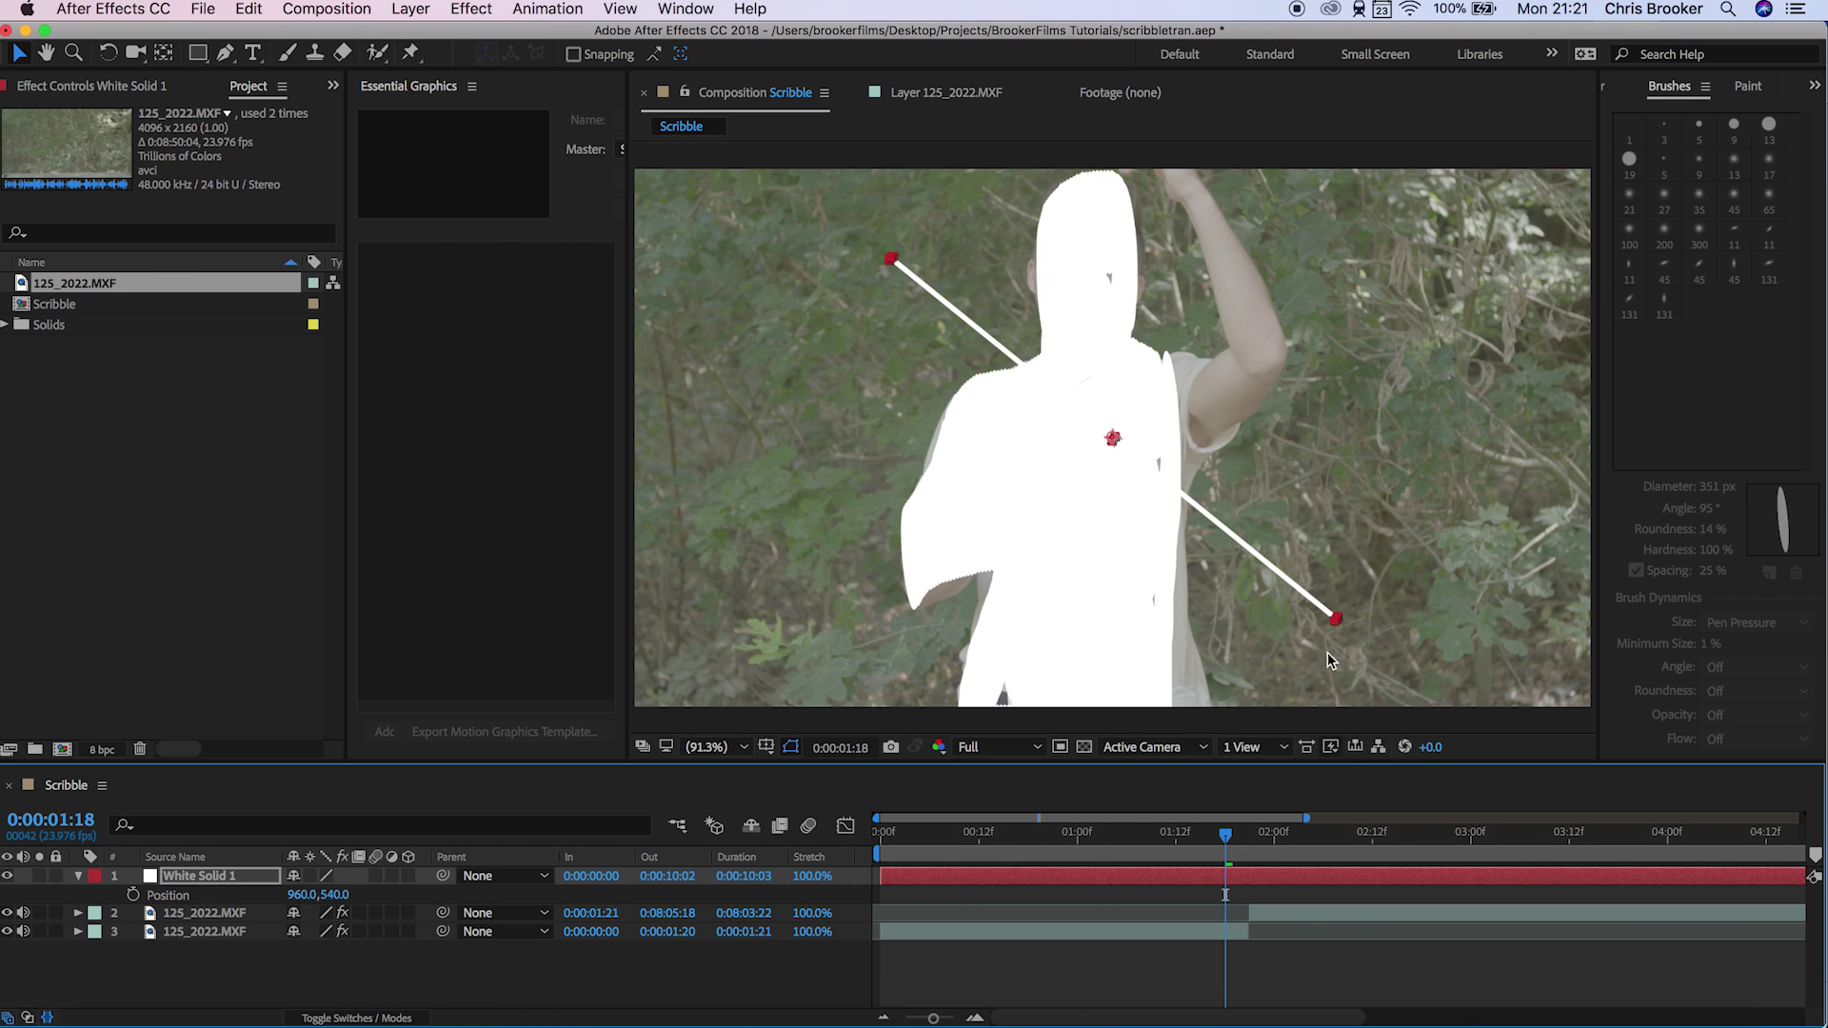
- Keyframe the bar's position from off-frame upper left (-269.6, -382.7) at 0:00:01:18 to off-frame lower right (2029.5, 1473.9) at 0:00:01:22
drag(1321, 619, 1008, 383)
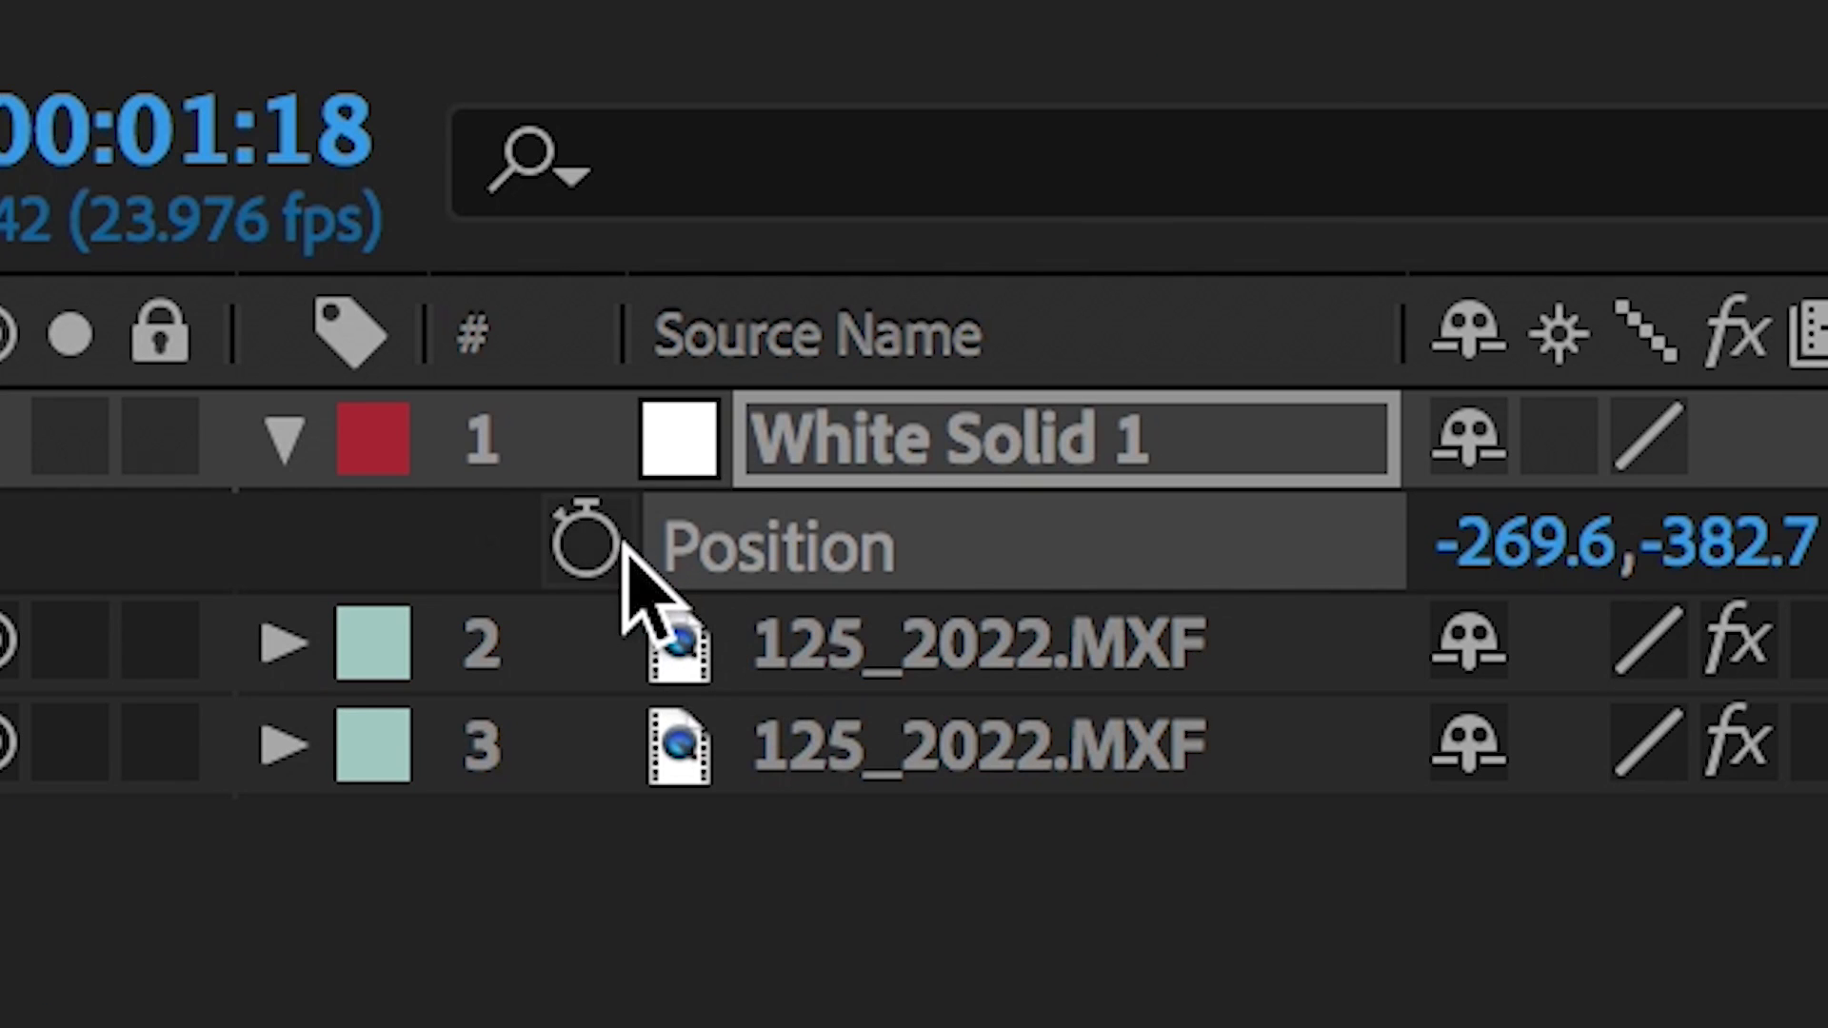
click(132, 894)
drag(1036, 405, 1131, 380)
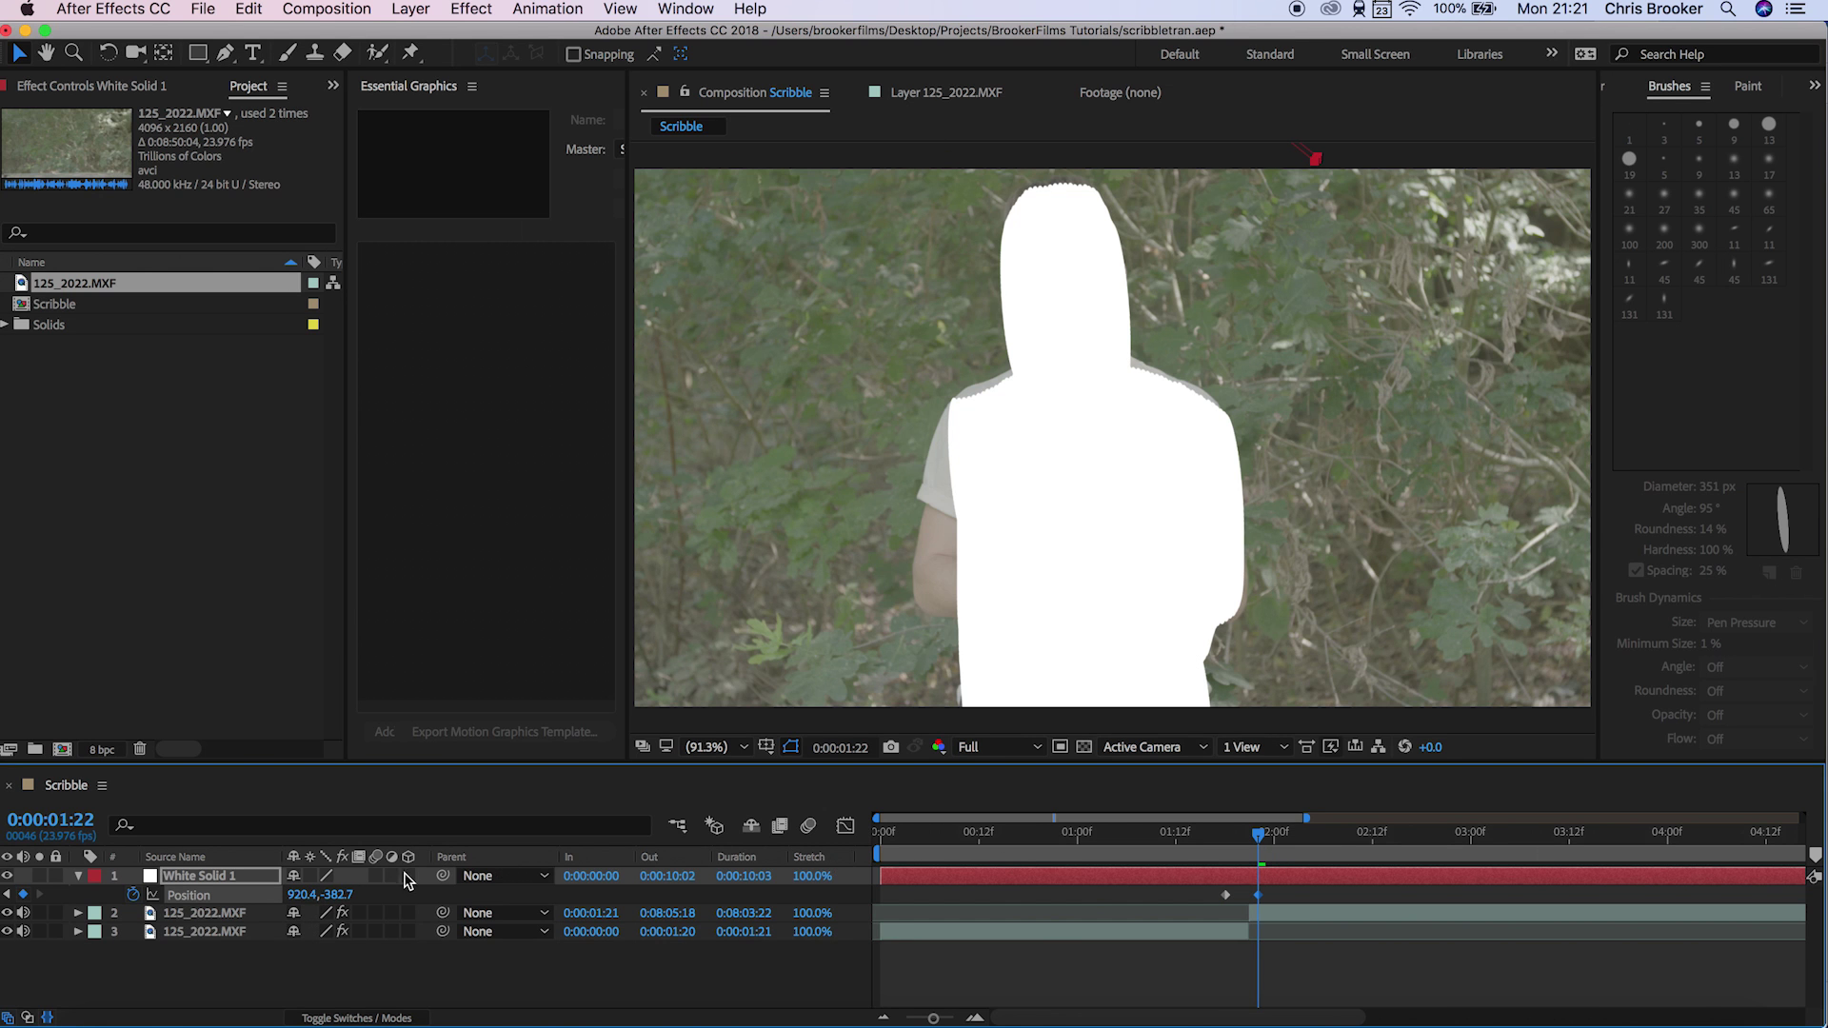
drag(340, 895, 1520, 803)
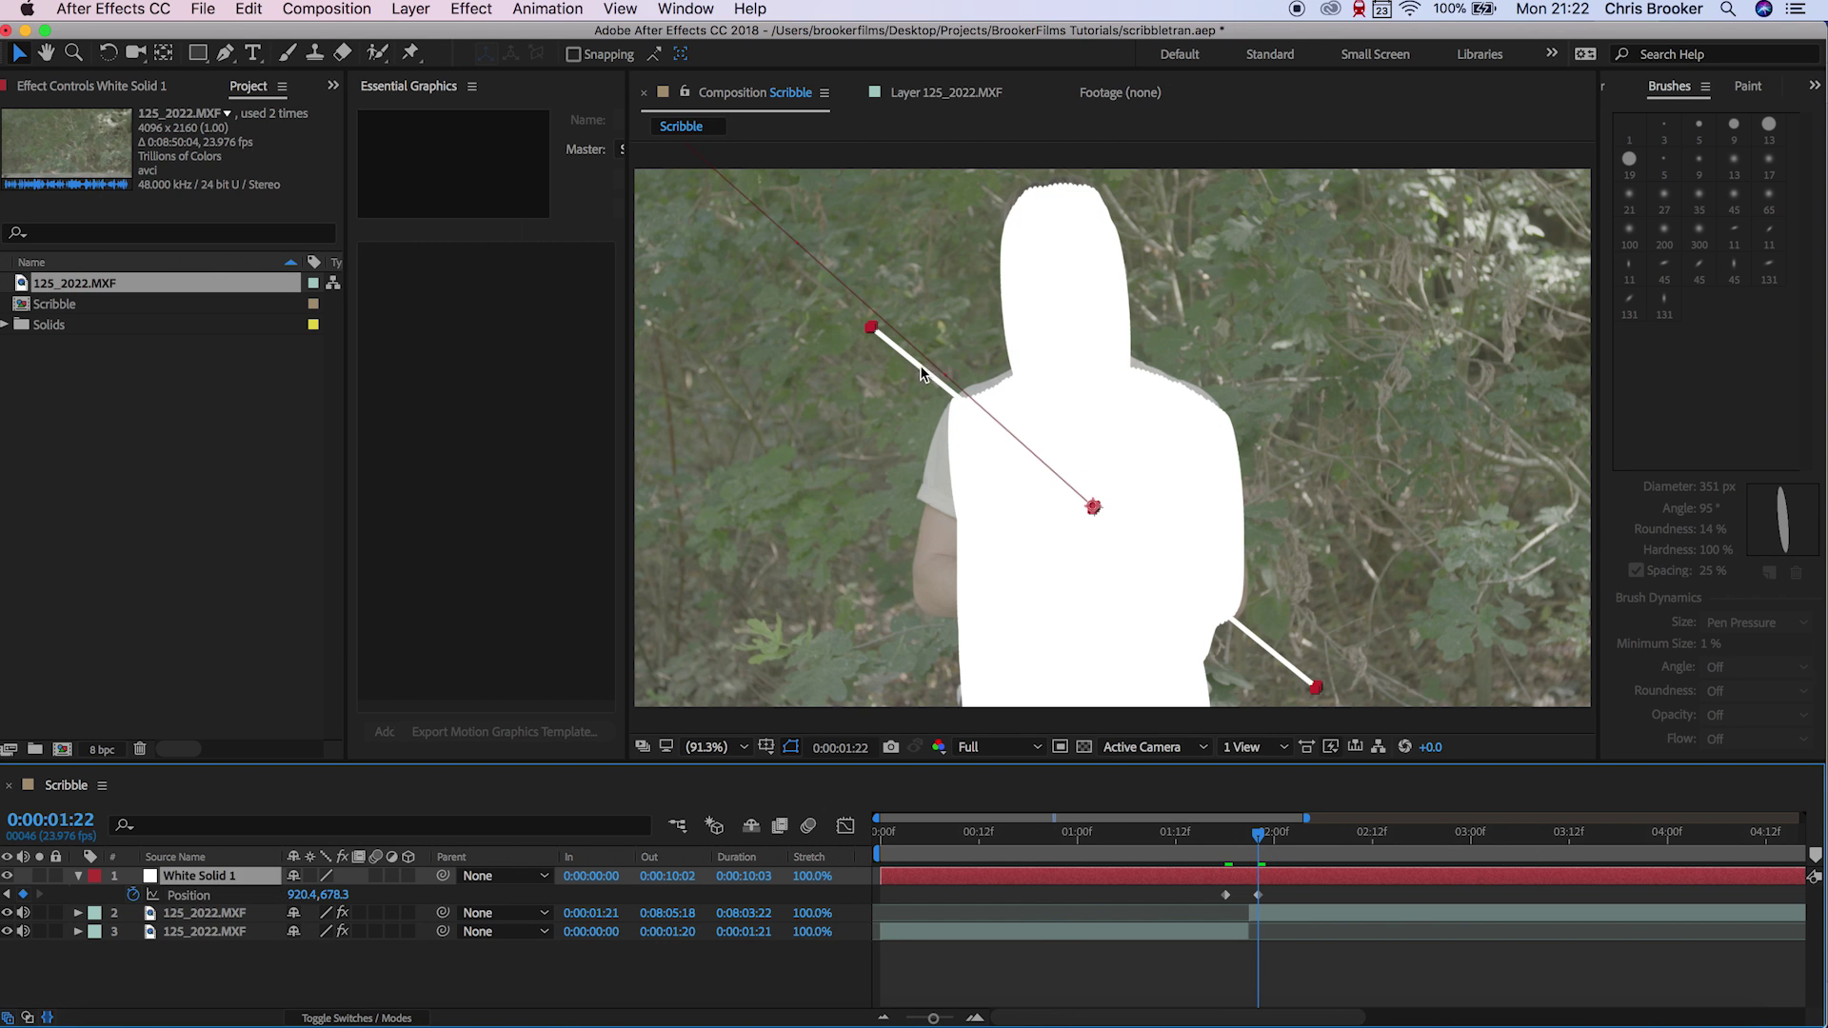
drag(919, 364, 1489, 759)
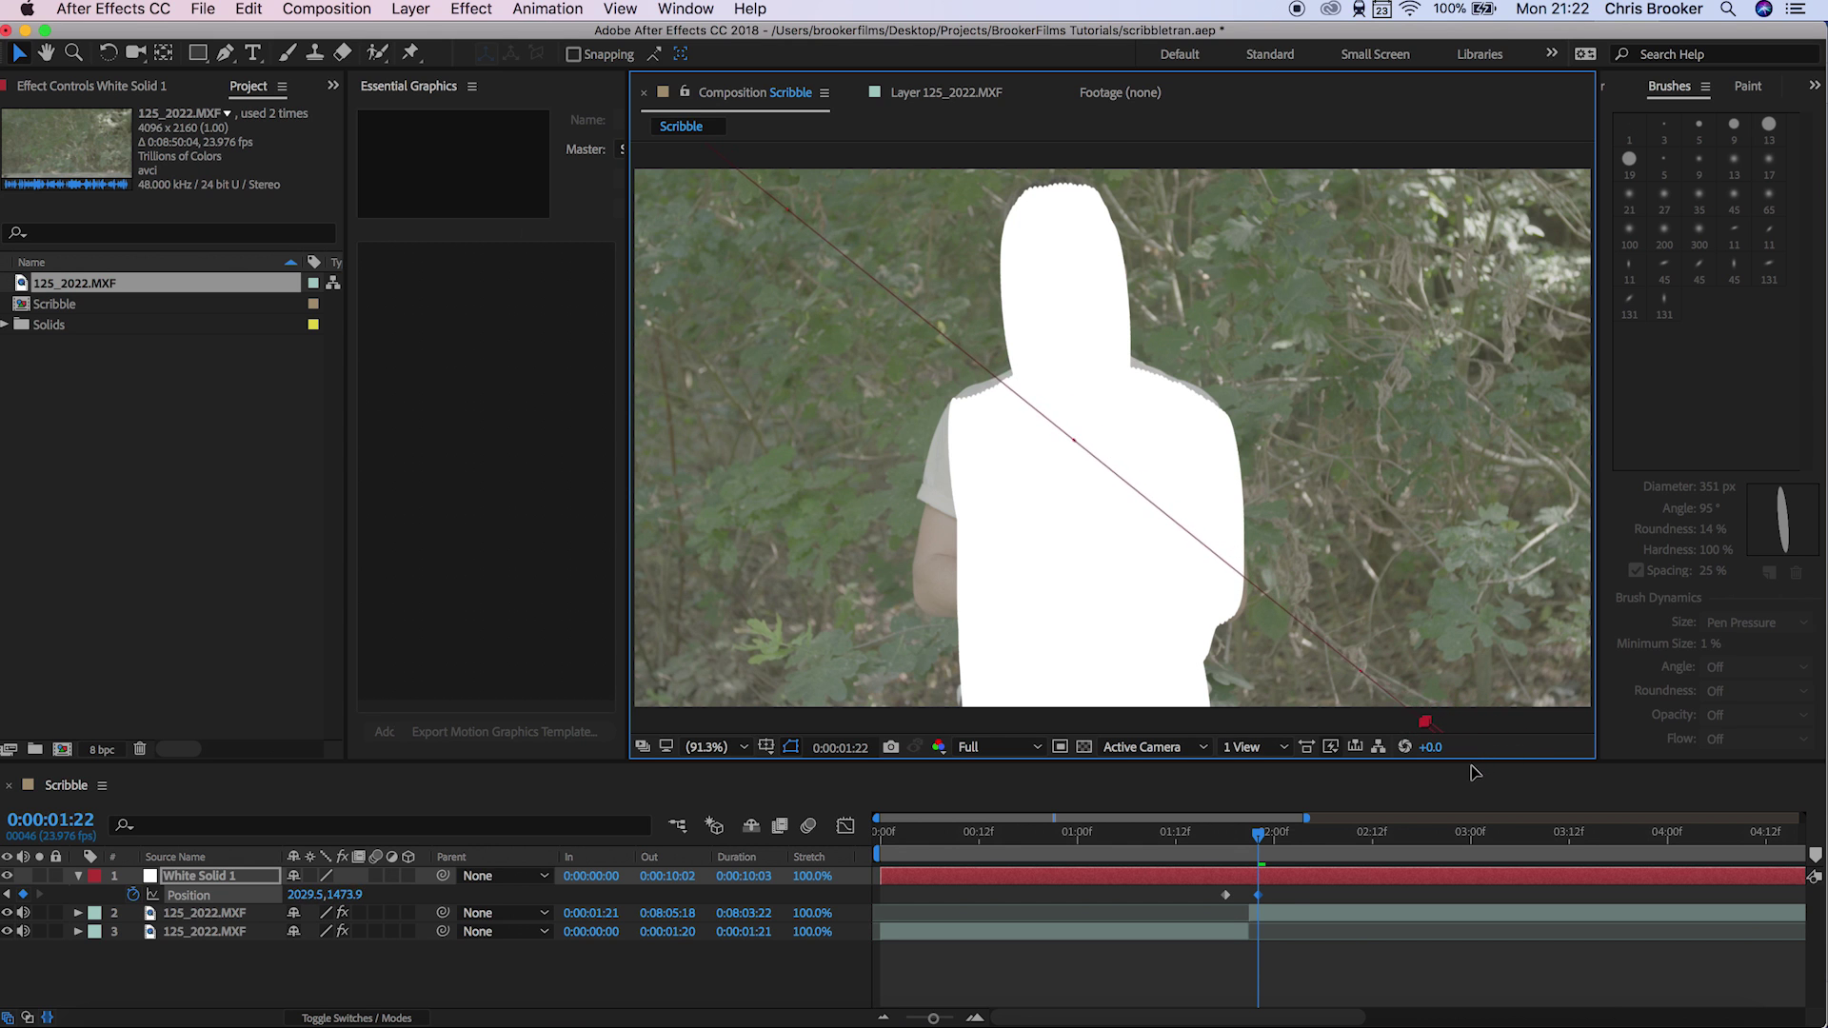
- Preview the bar's sweep and slow it by moving its two position keyframes about two frames outward each
drag(1252, 844, 1219, 847)
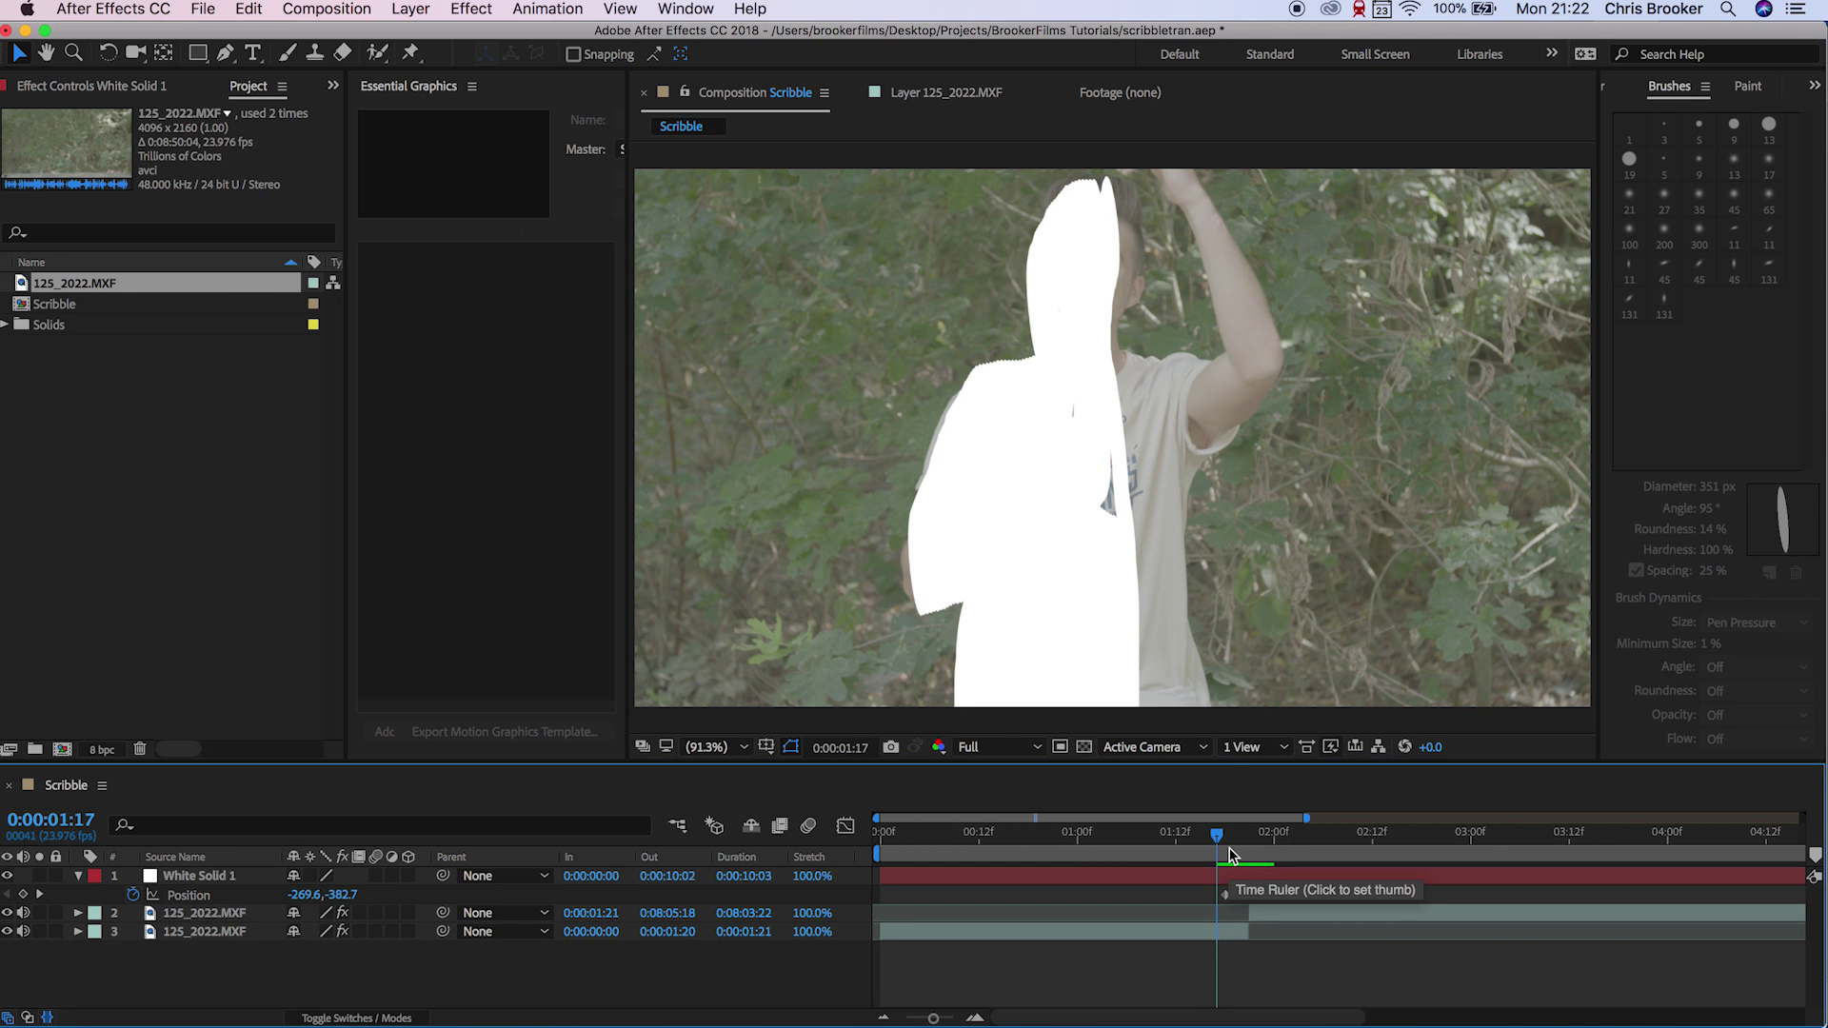
key(space)
click(1224, 845)
click(1256, 893)
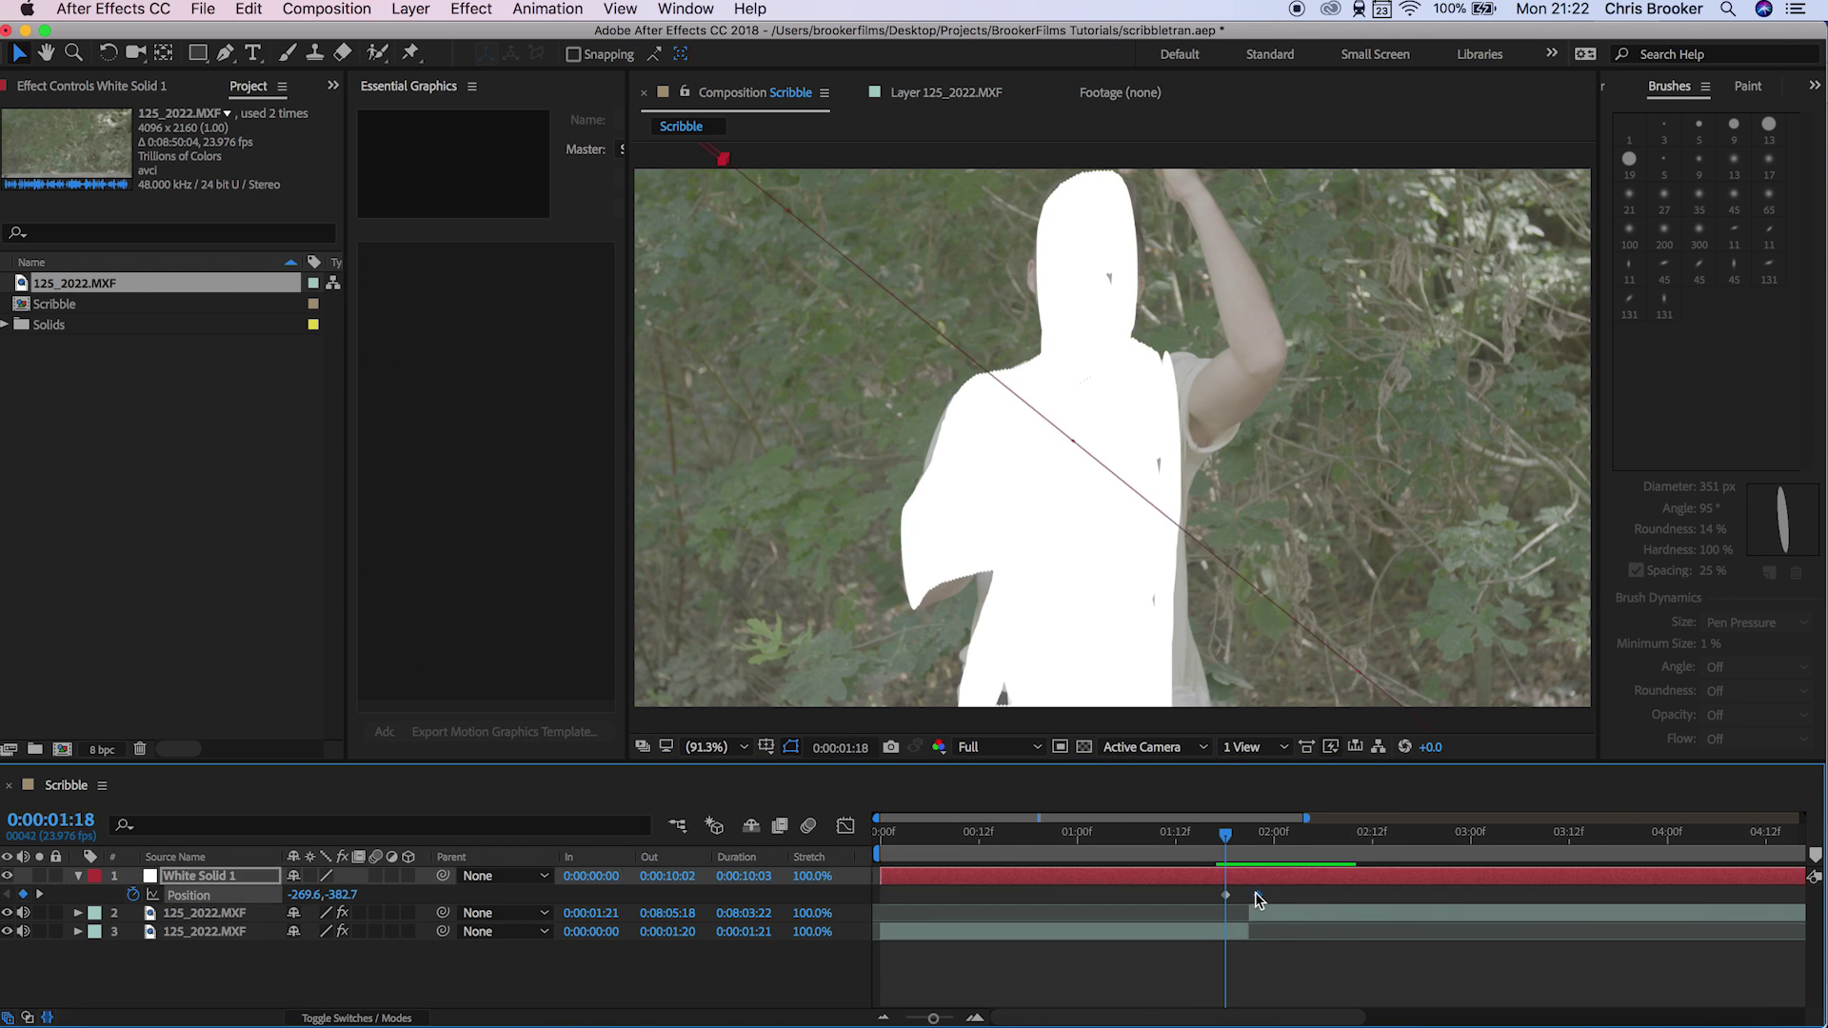
mouse_move(1237, 841)
mouse_down()
mouse_move(1214, 856)
mouse_move(1224, 890)
mouse_move(1233, 847)
mouse_up()
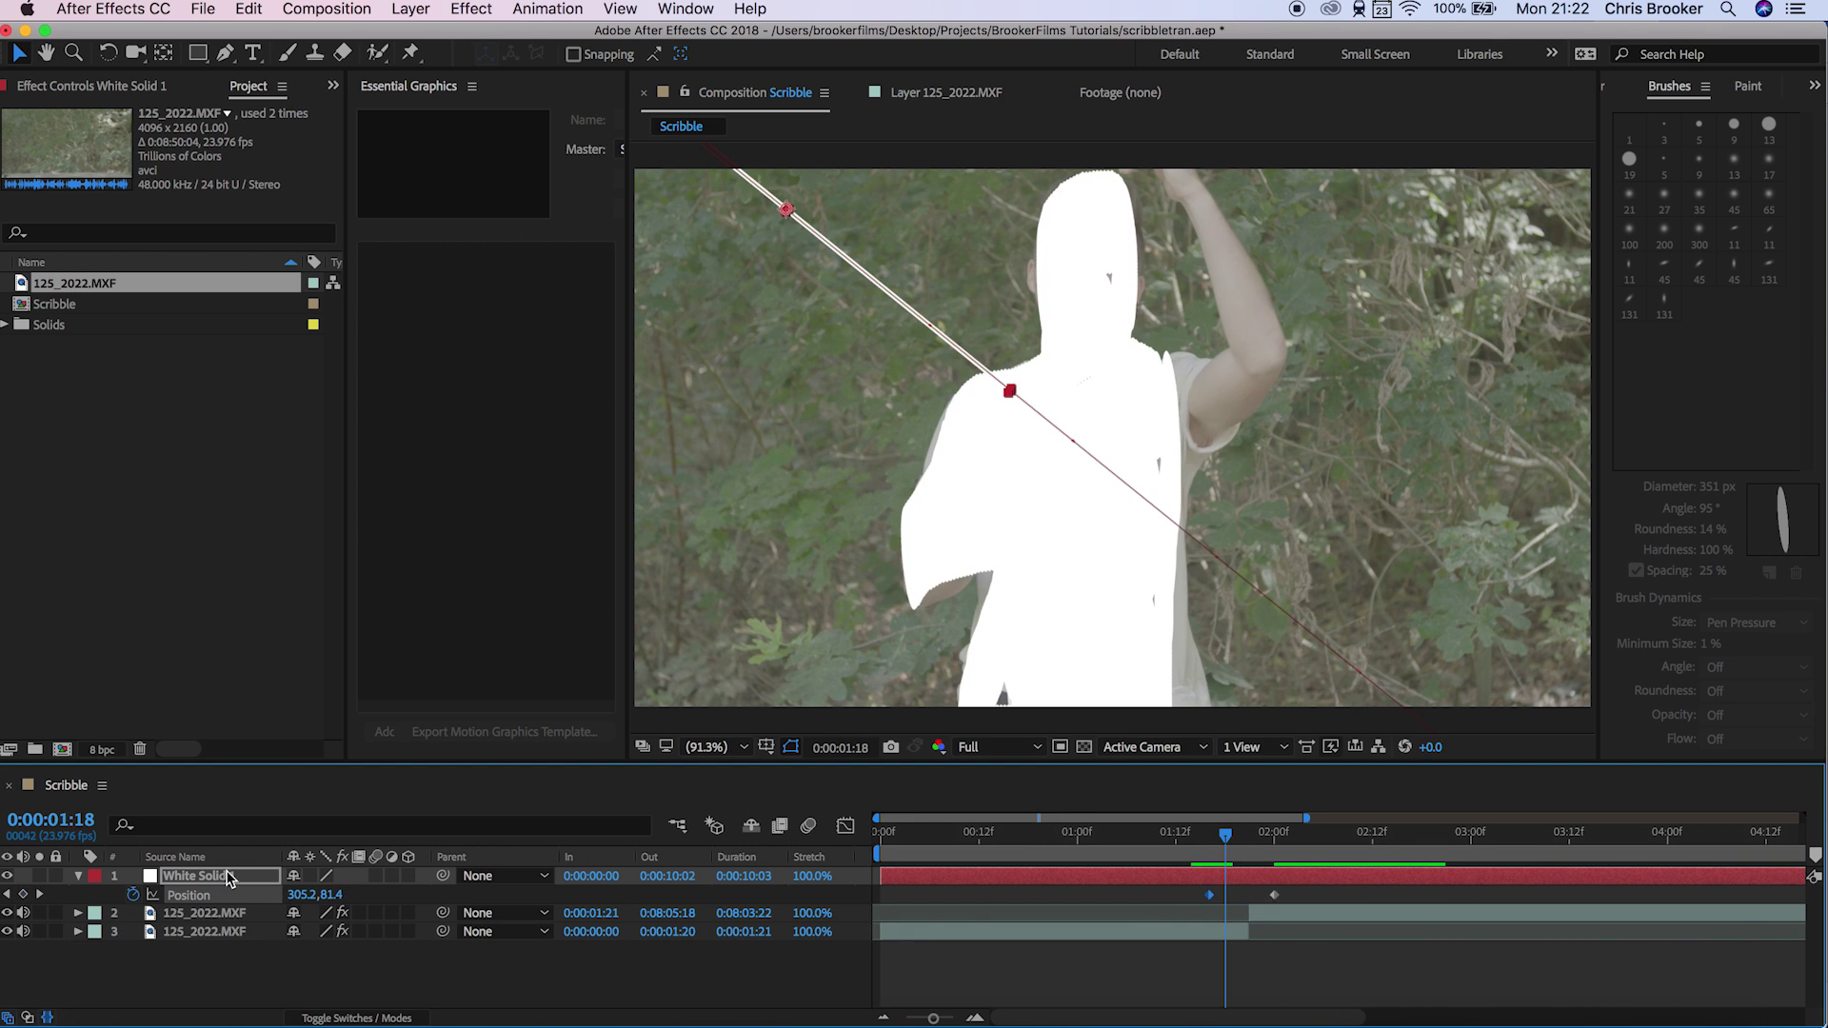
- Thicken the bar and stagger three offset 12-frame copies around the cut, starting at 0:00:01:13, 0:00:01:15 and 0:00:01:17
key(s)
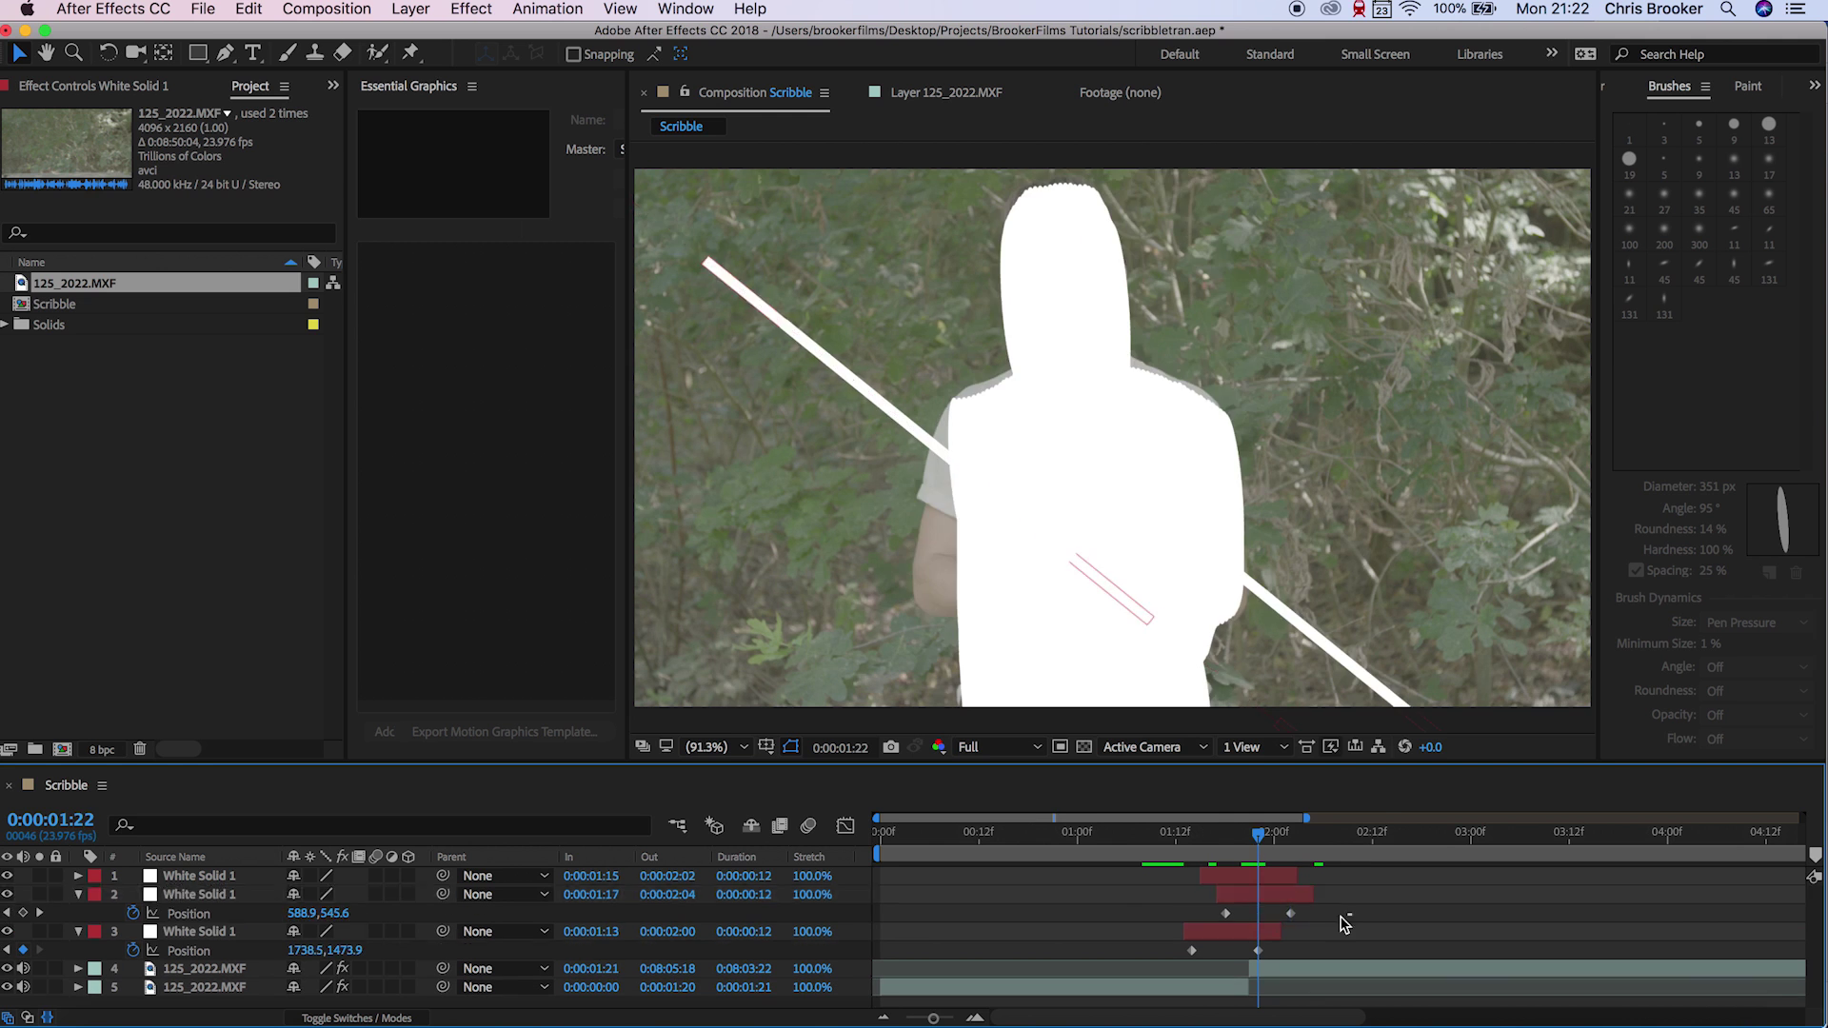
drag(933, 887, 949, 887)
click(1095, 887)
key(space)
key(space)
drag(301, 913, 1305, 893)
click(1333, 893)
key(space)
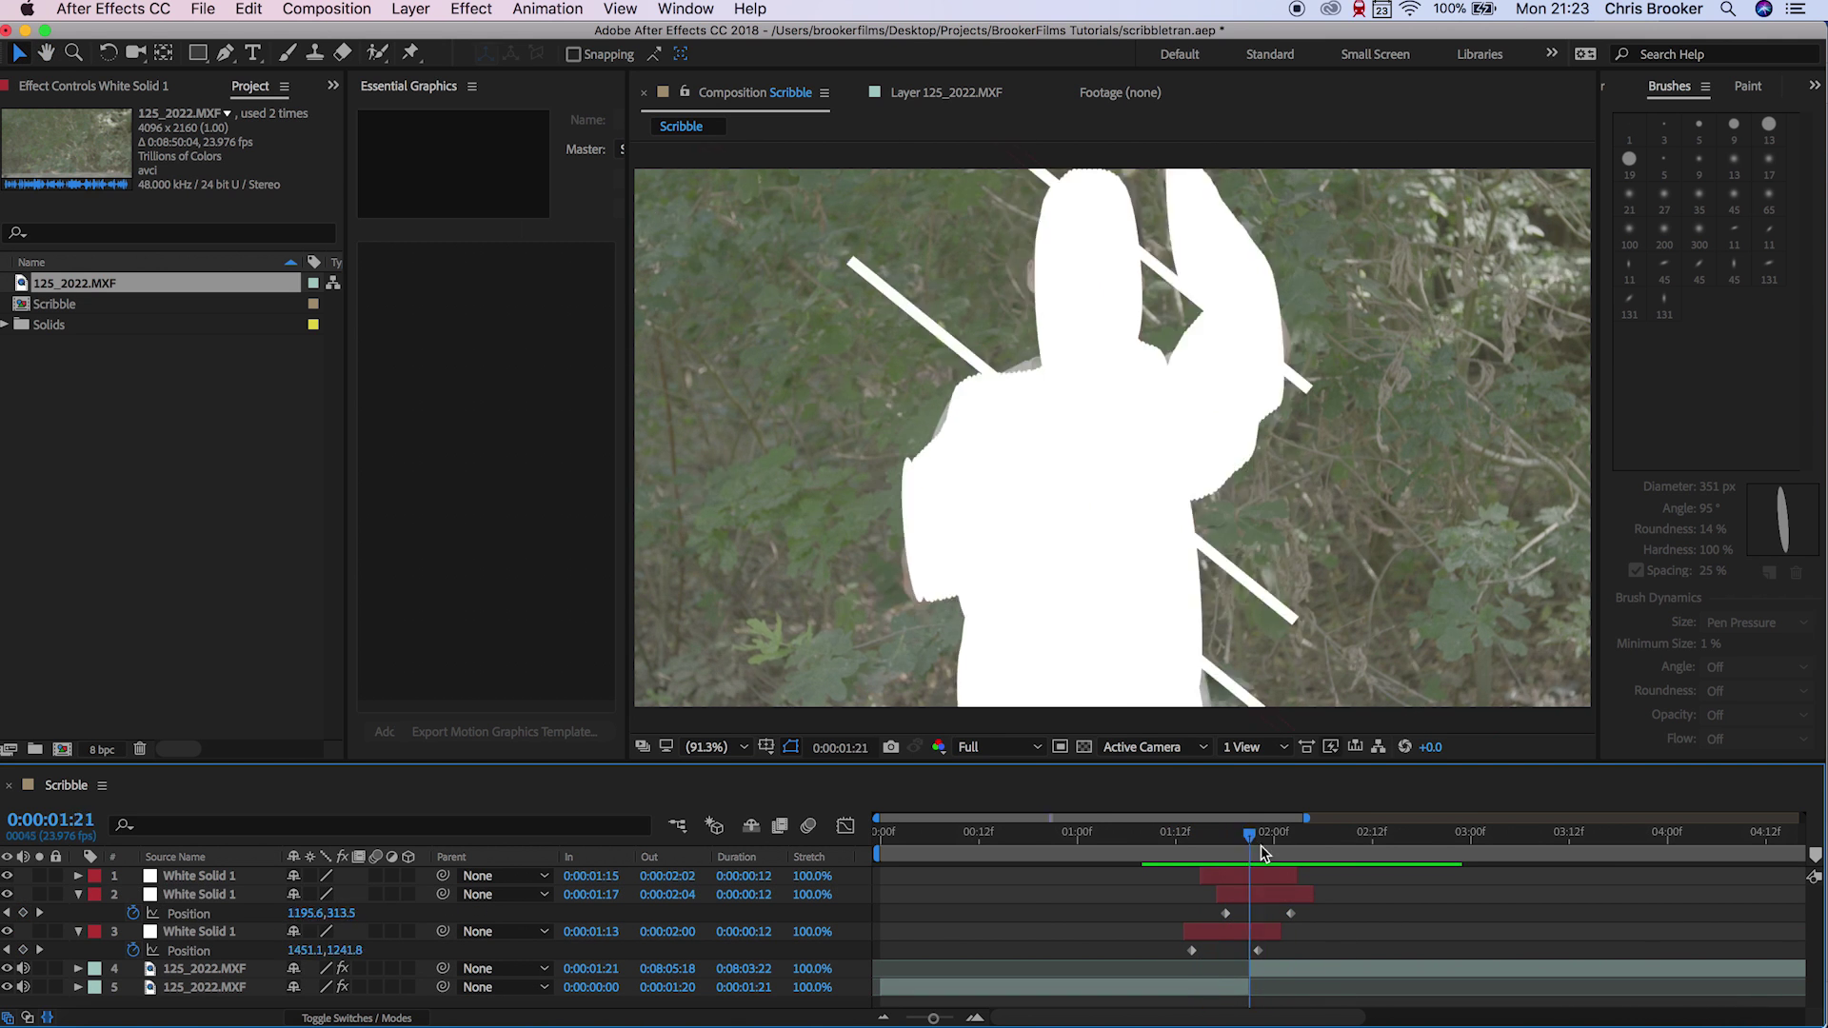